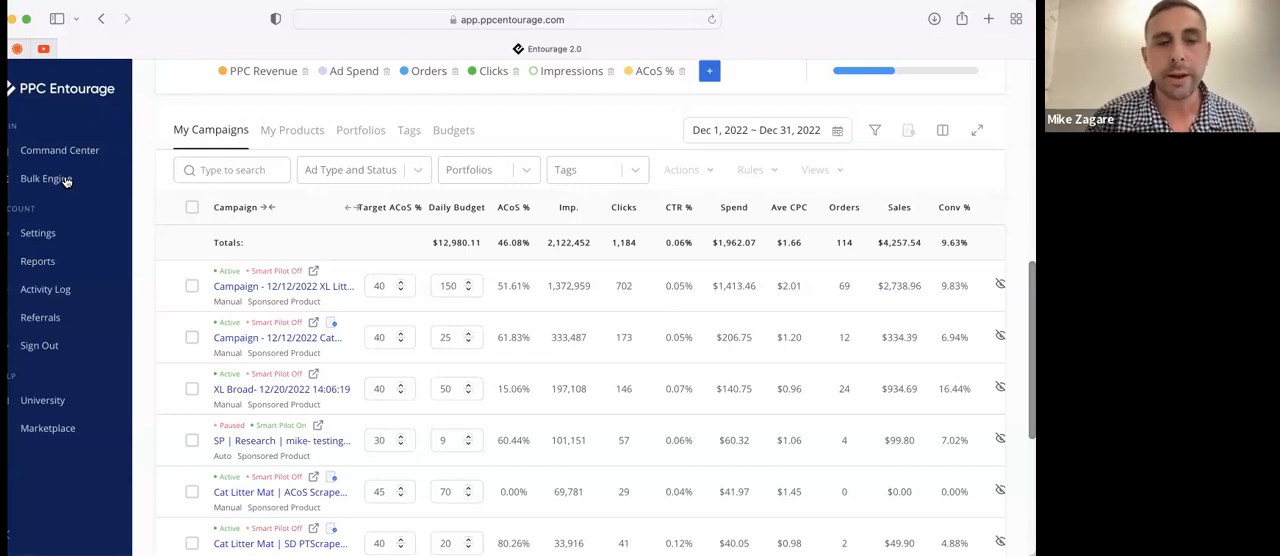
Open the Bulk Engine and view its Generated Reports, returning to Bulk Optimization
click(55, 182)
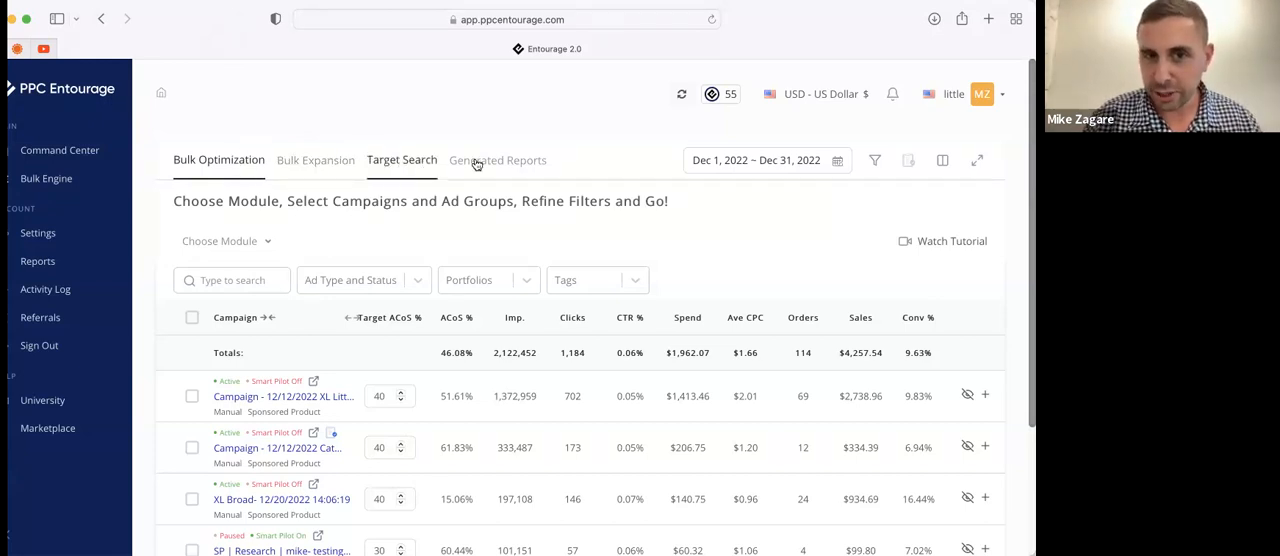
click(511, 163)
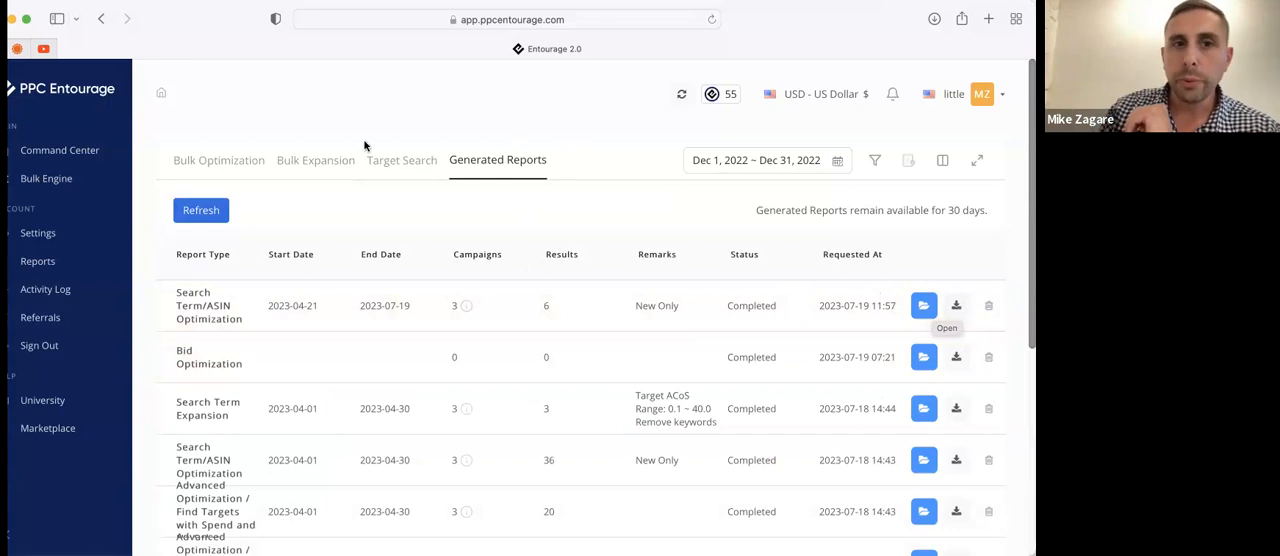
click(219, 160)
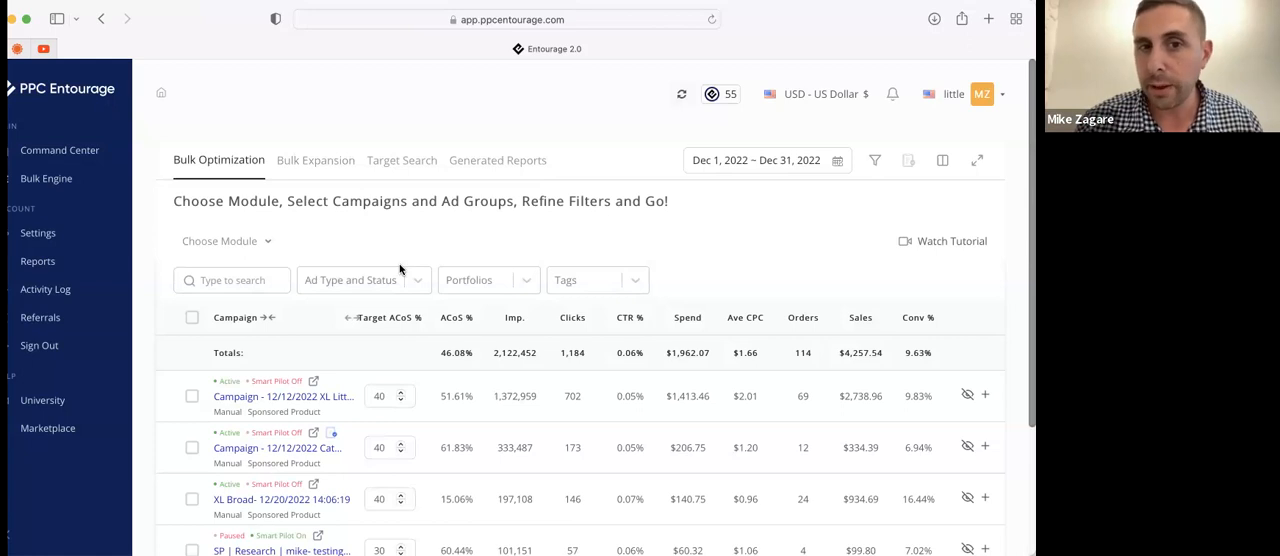
Limit the campaign table to the portfolio "0 Cat Litter Mat fresh start"
click(517, 284)
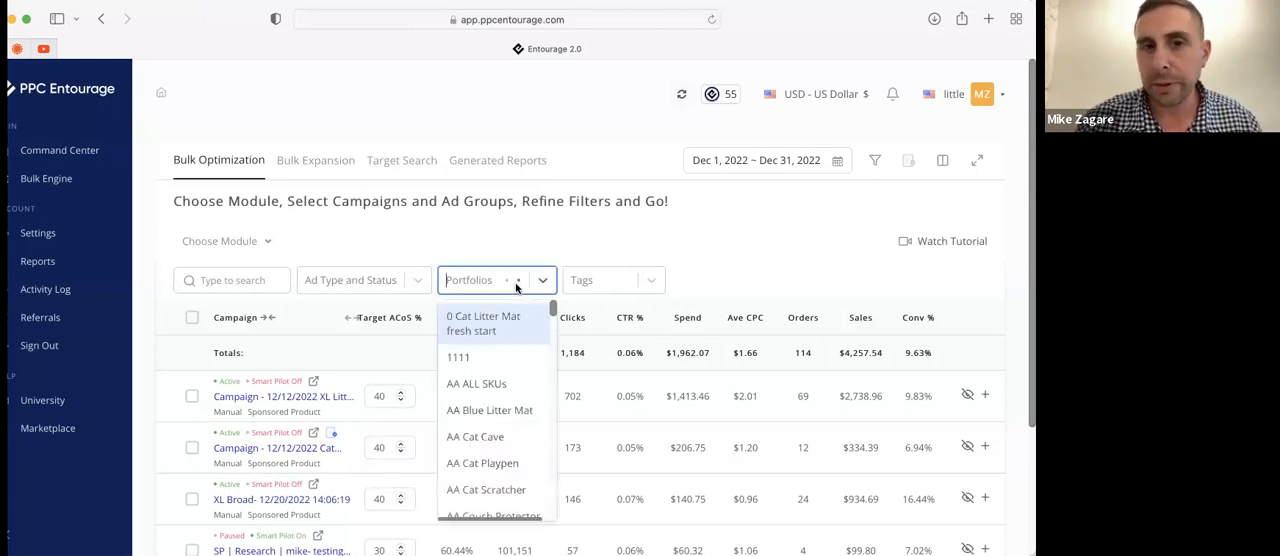
click(485, 328)
click(593, 283)
click(507, 292)
click(490, 320)
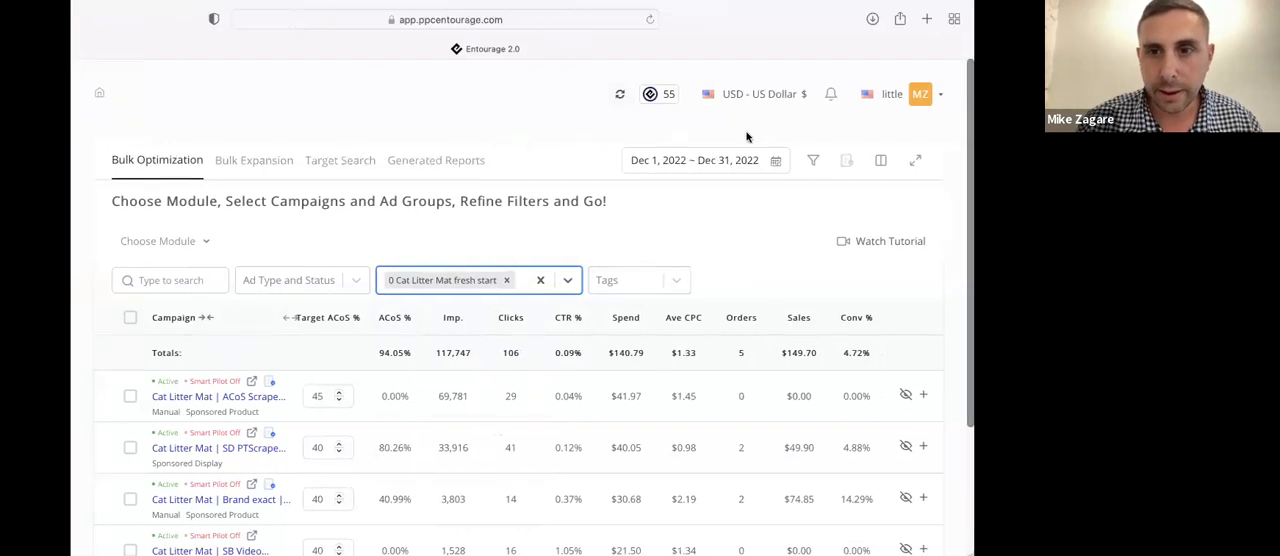
Open the campaign table filters and examine the criteria offered for campaigns to include
click(810, 168)
click(750, 230)
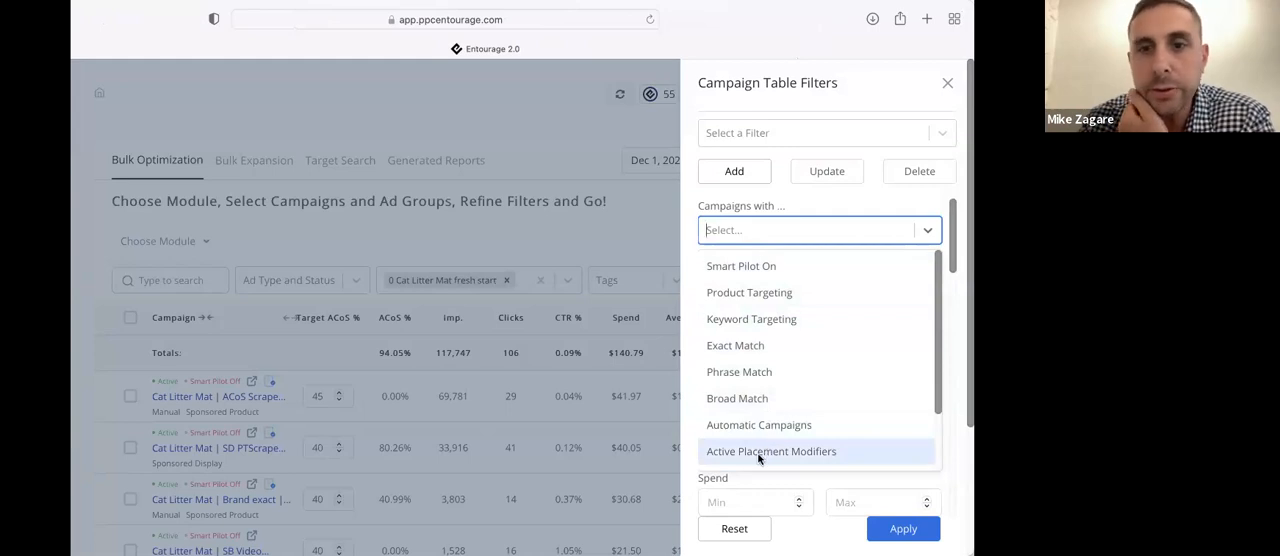
scroll(757, 452, down, 3)
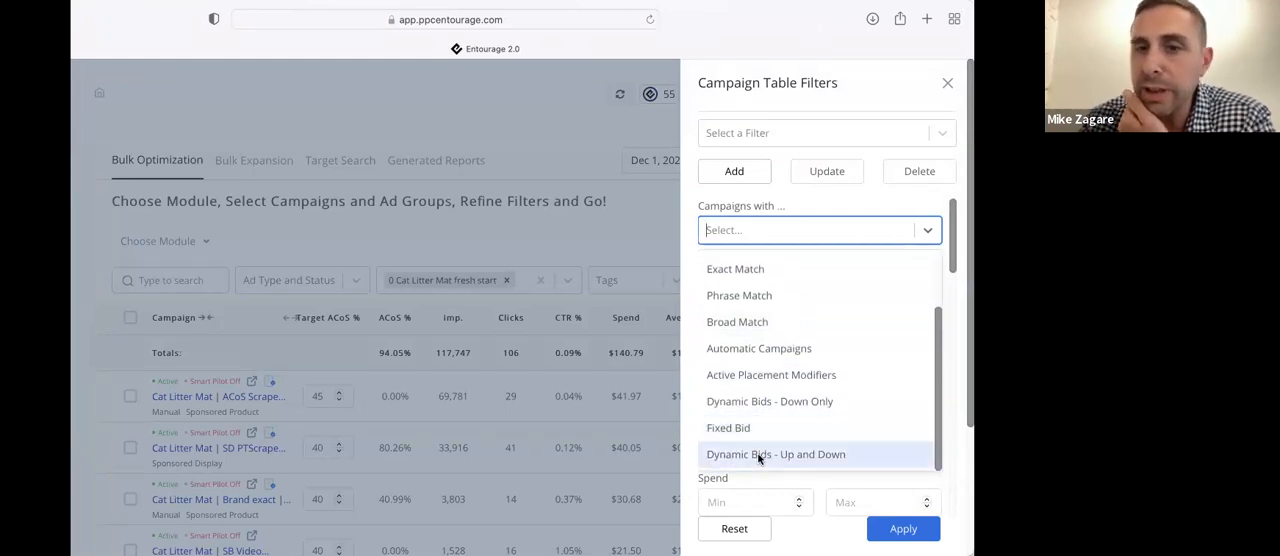
scroll(757, 452, up, 3)
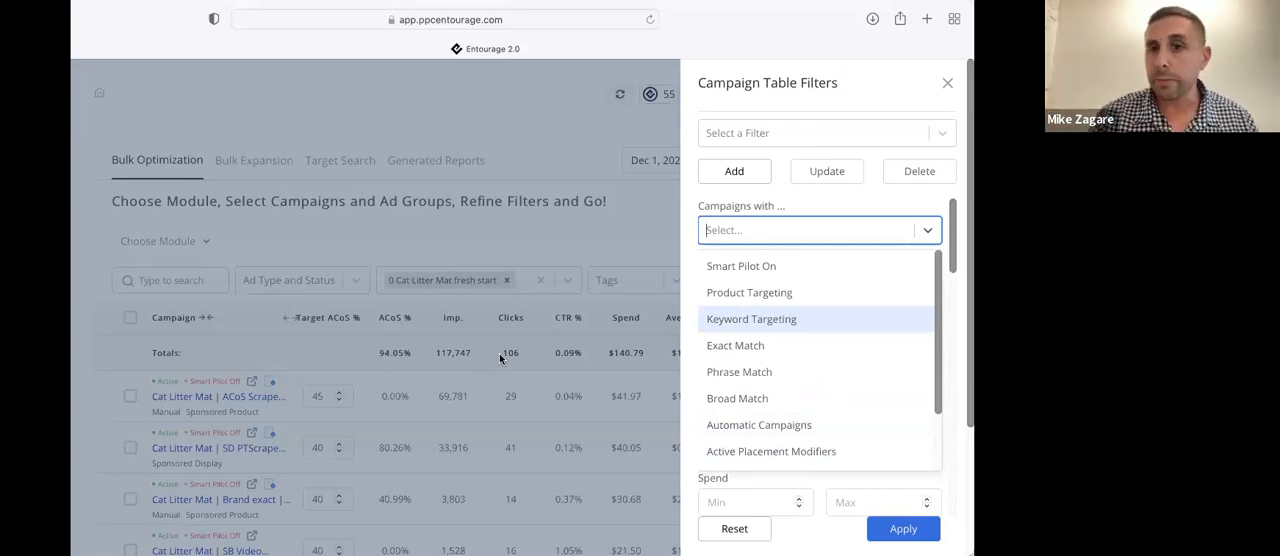
click(788, 202)
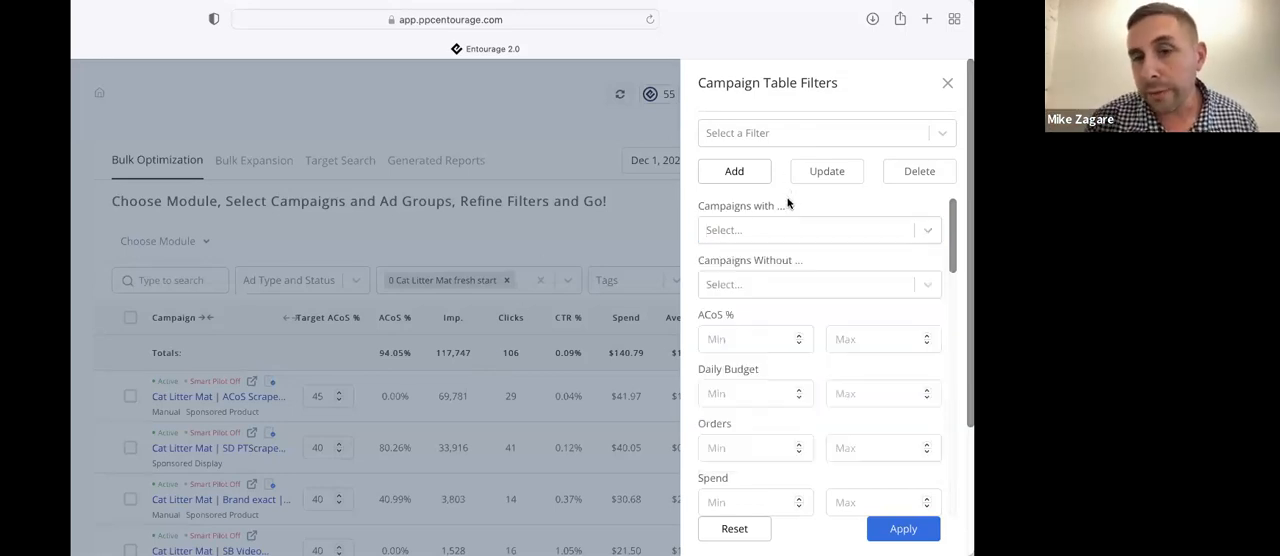
Set the campaign filter to exclude campaigns with Smart Pilot On
click(780, 288)
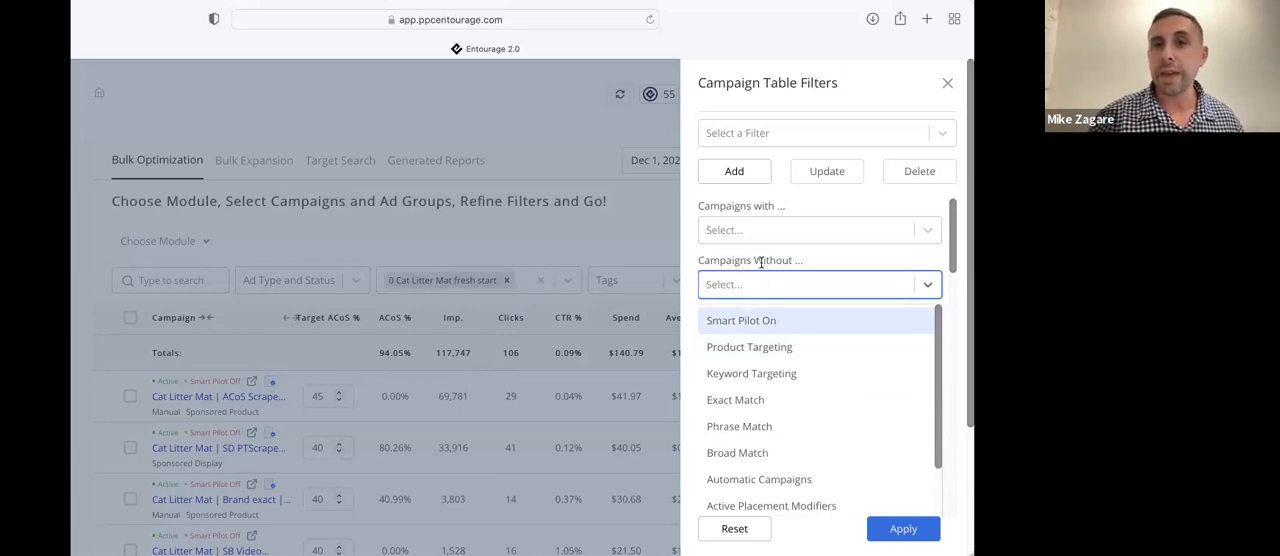
click(754, 321)
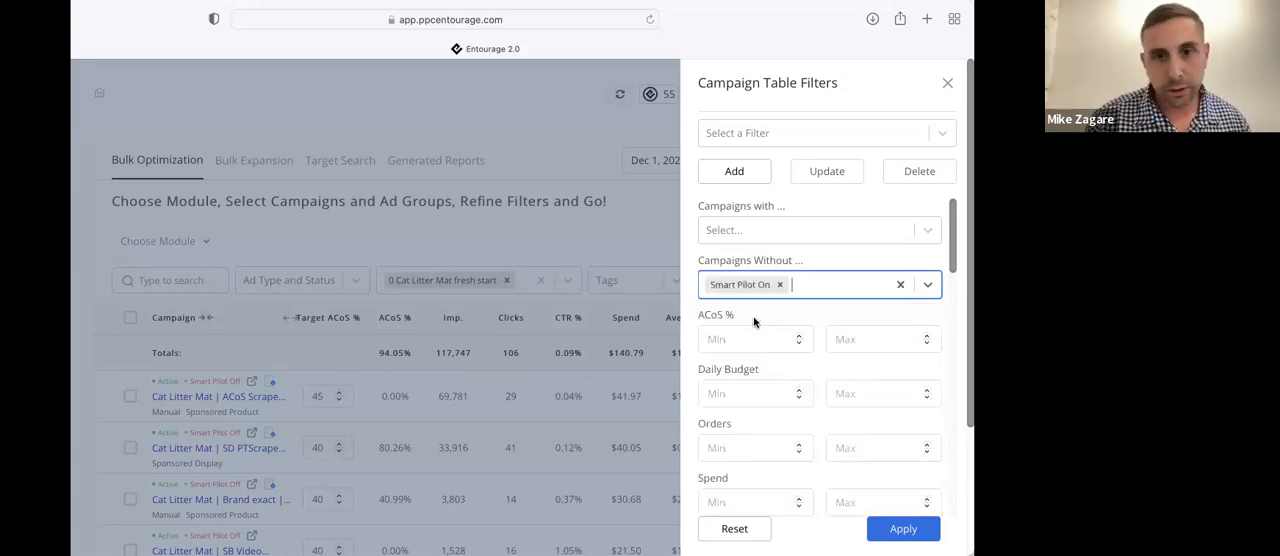
scroll(783, 317, down, 2)
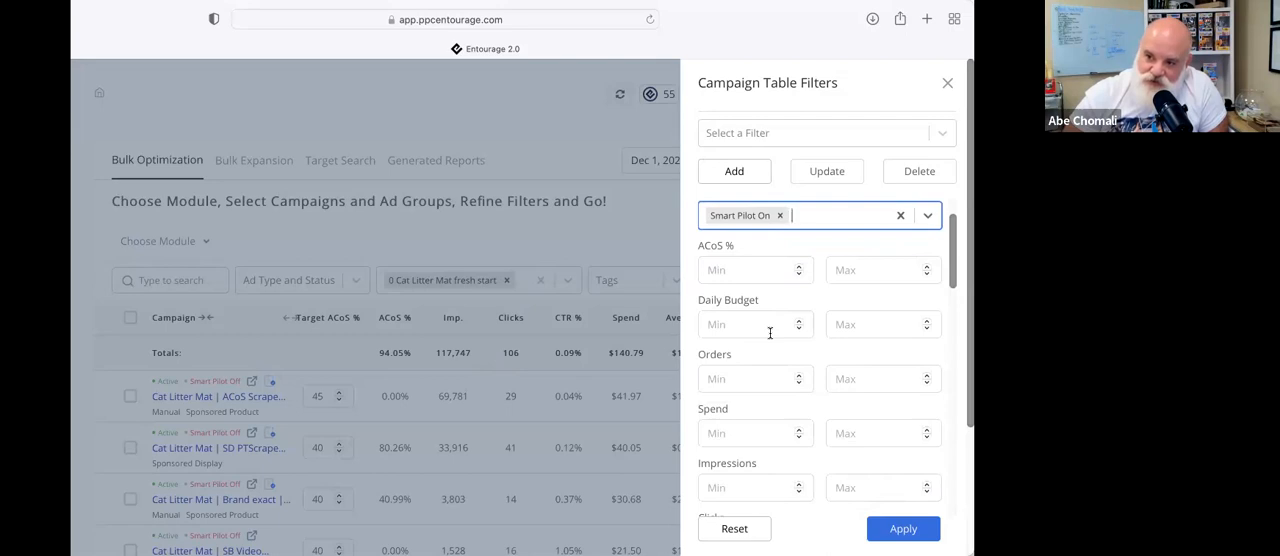
scroll(825, 237, up, 1)
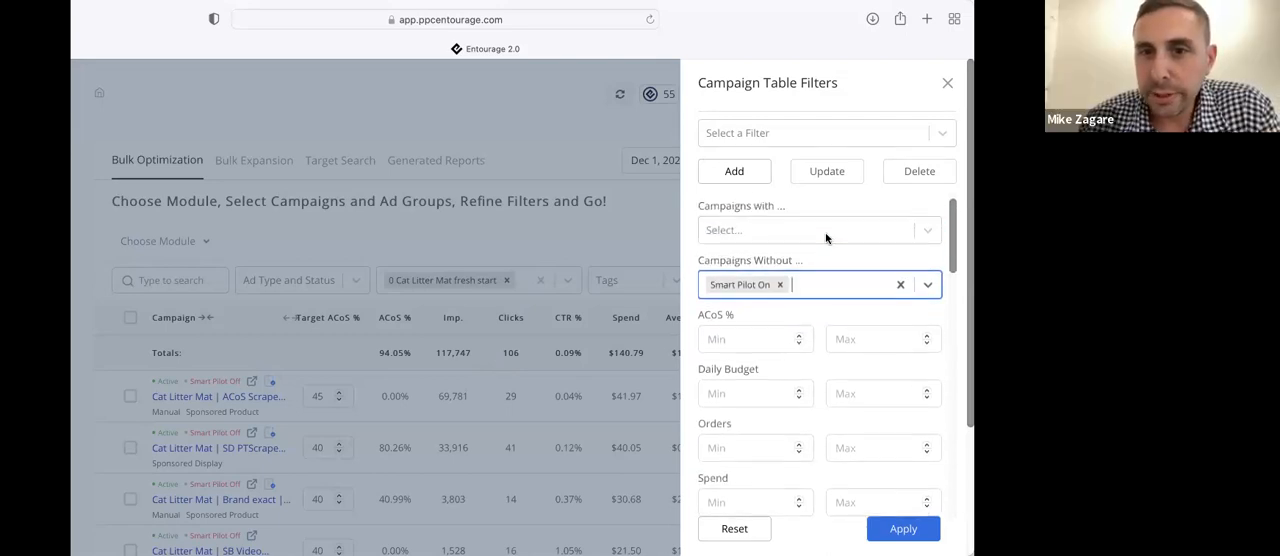
Set the filter to include Exact Match campaigns and remove the Smart Pilot On exclusion
click(822, 232)
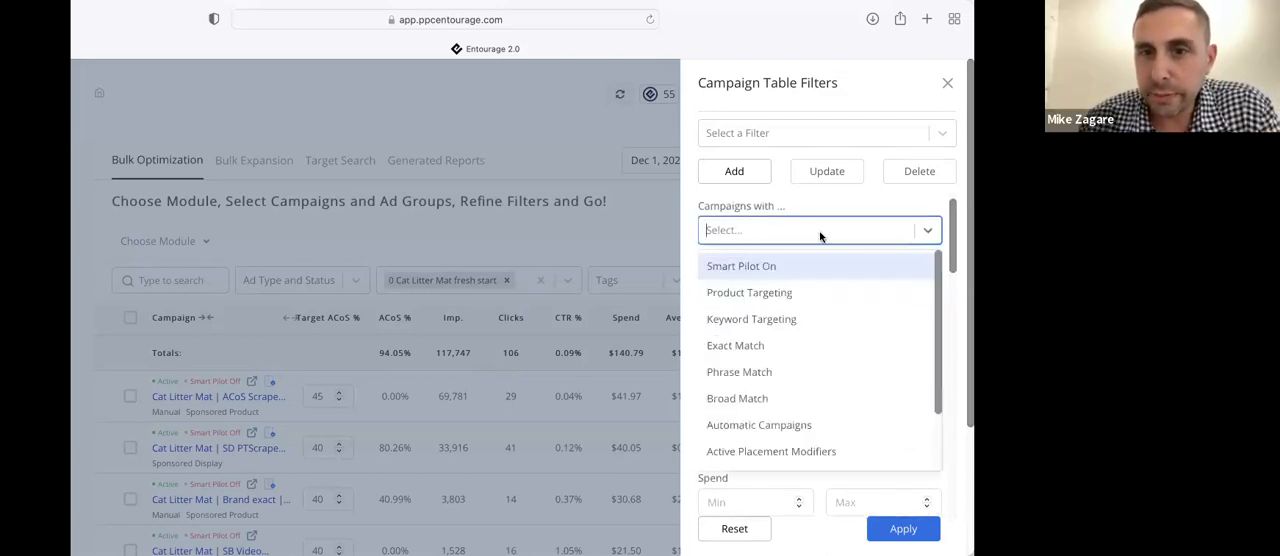
click(750, 350)
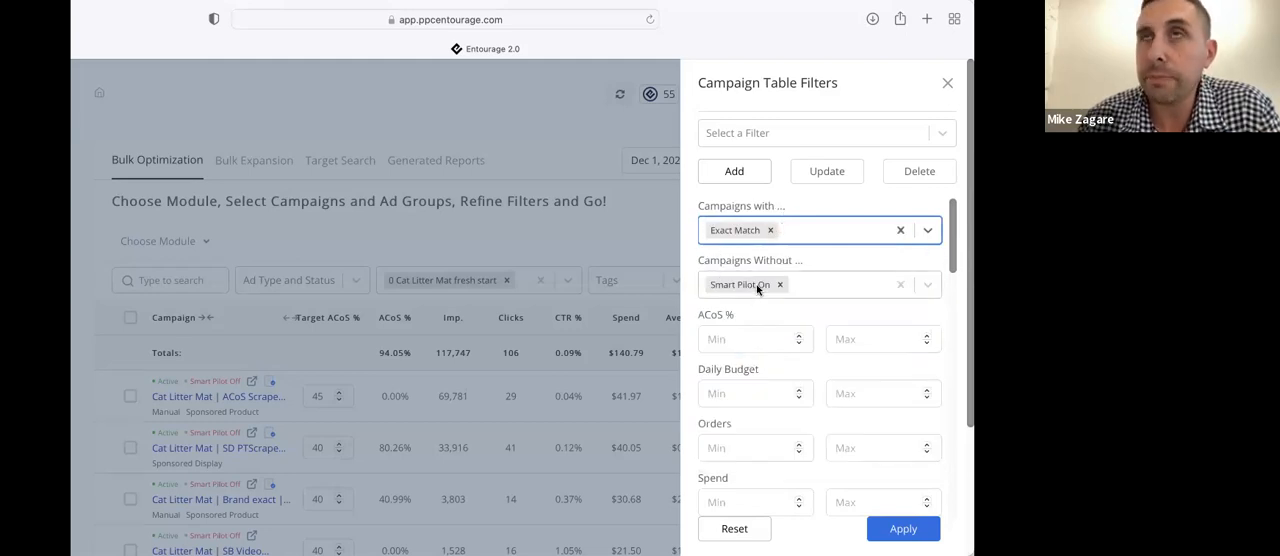
click(780, 284)
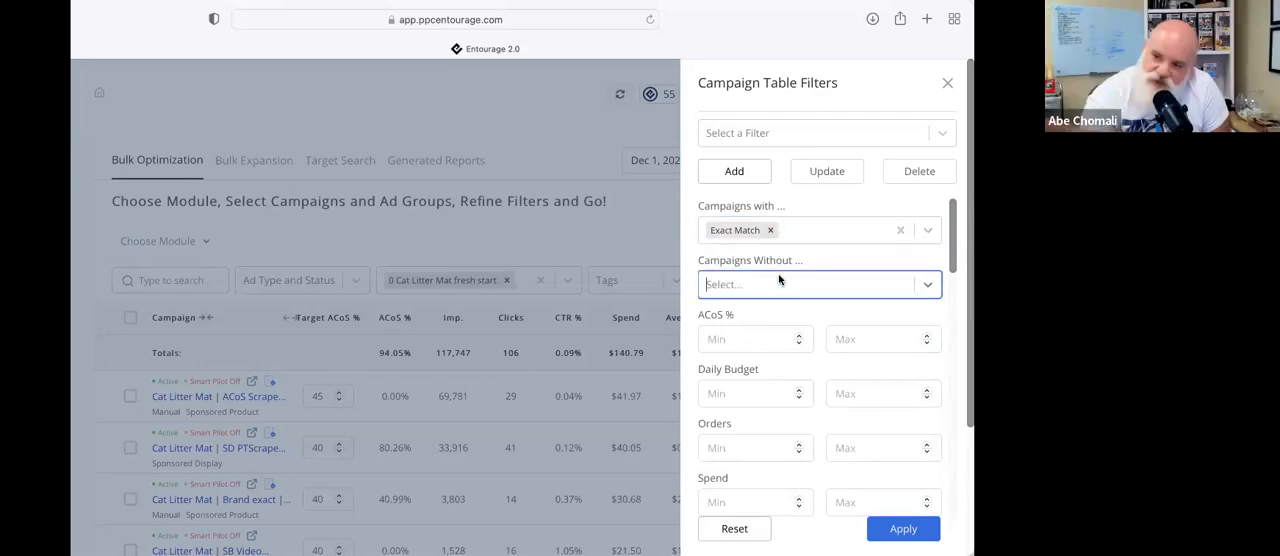
Add Active Placement Modifiers and Fixed Bid to the included campaign criteria, and check for saved filters
click(817, 234)
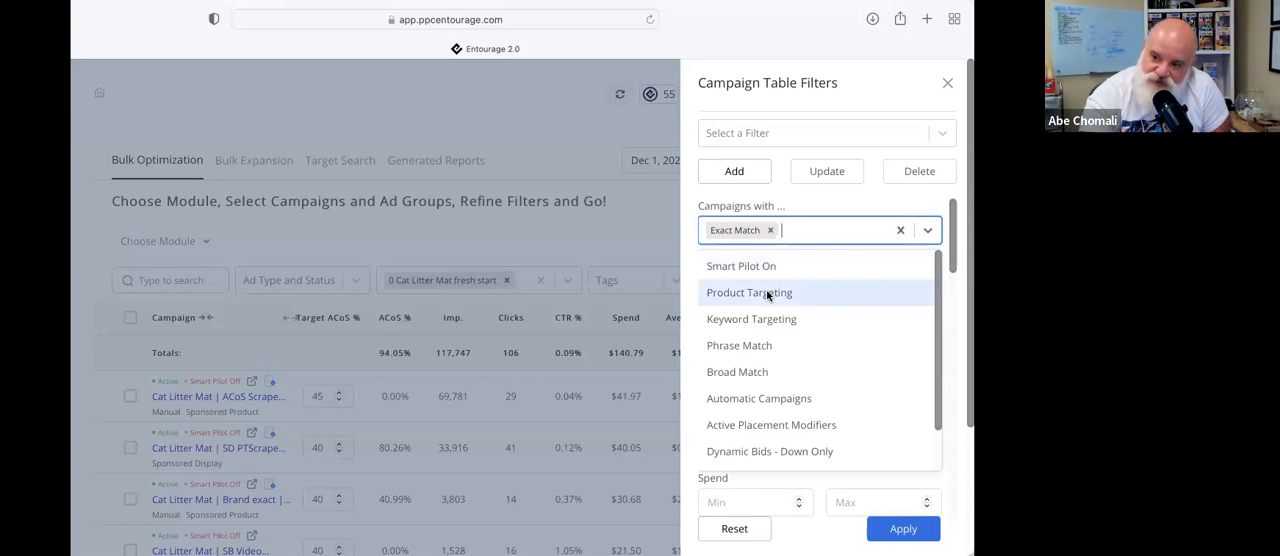
click(760, 428)
click(863, 252)
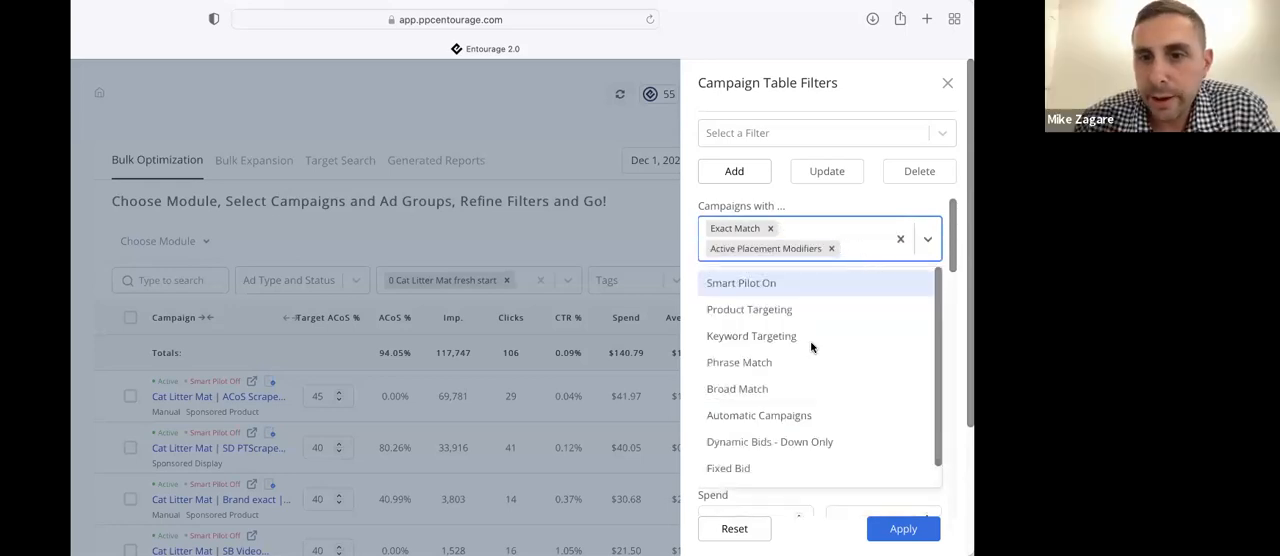
scroll(760, 448, down, 1)
click(754, 454)
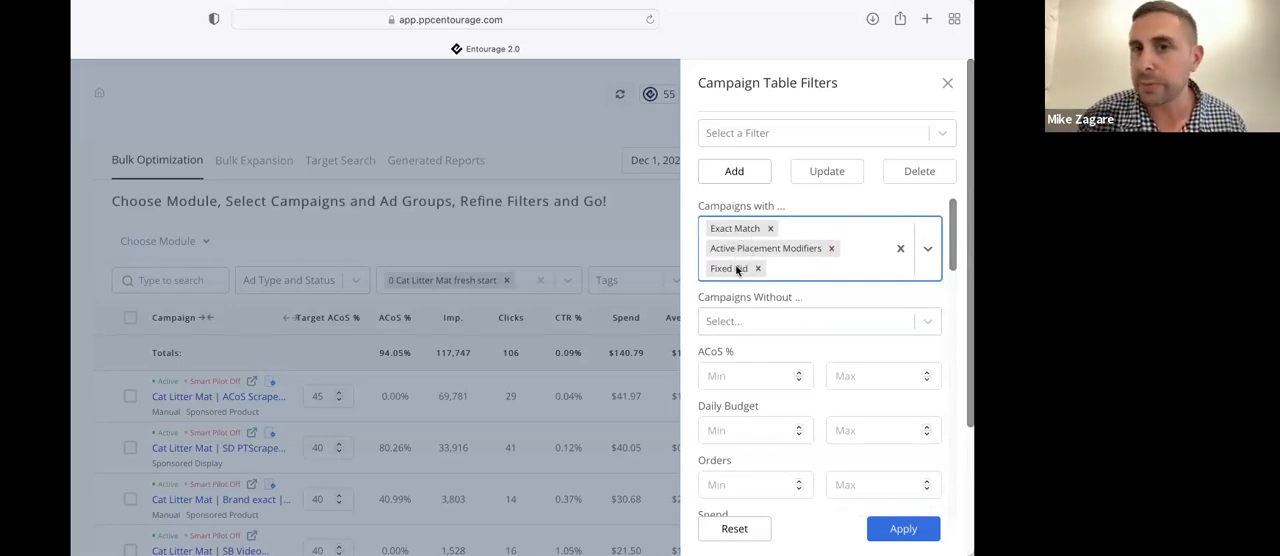
click(783, 138)
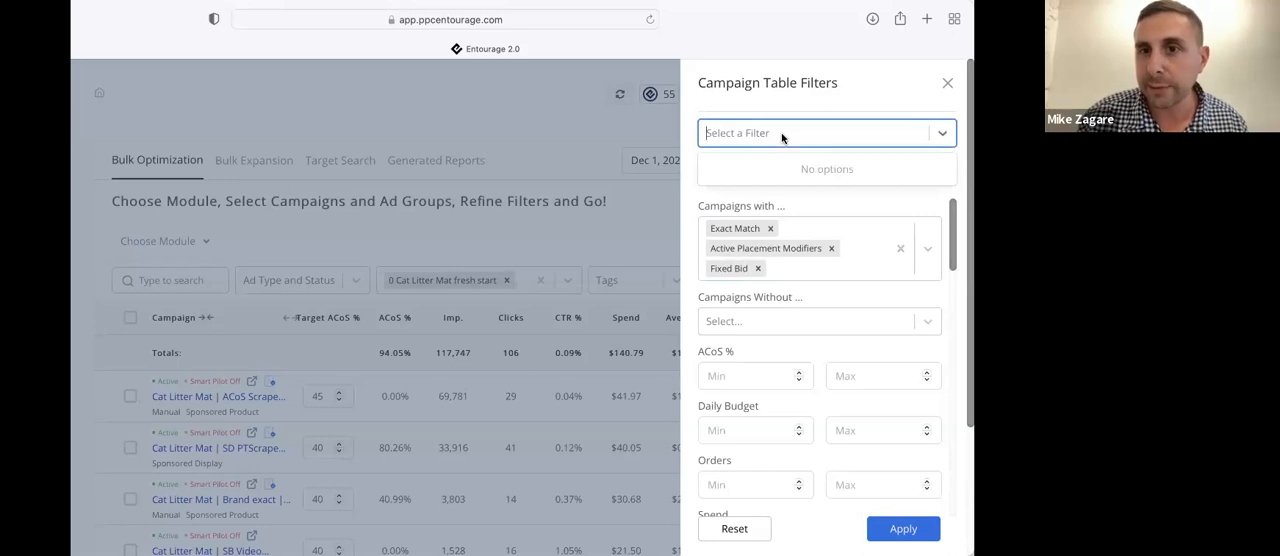
click(807, 96)
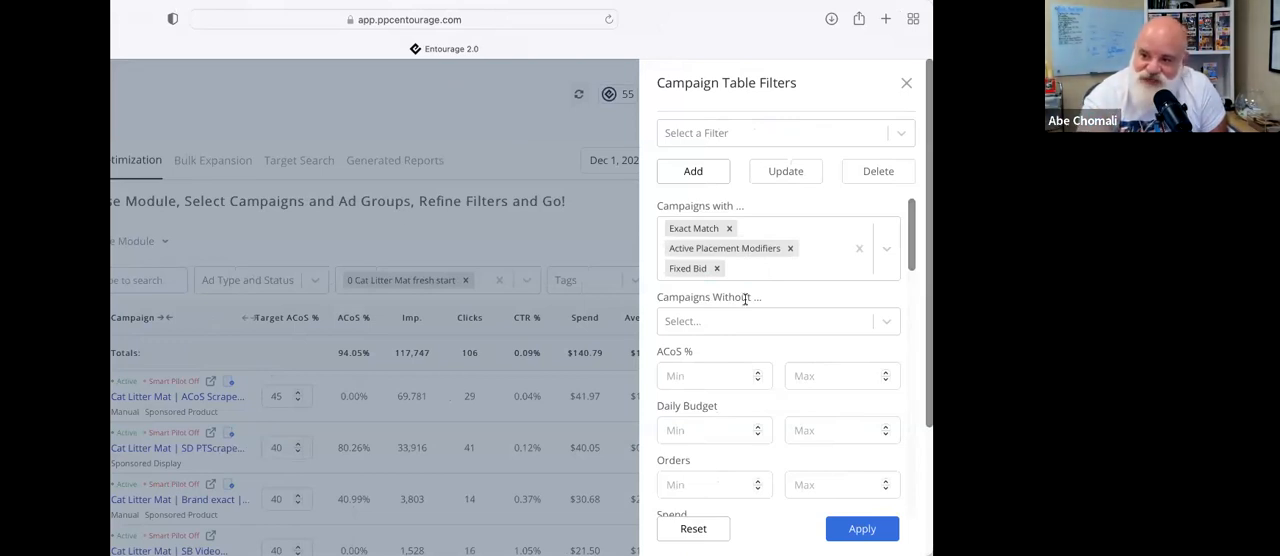
Replace the Exact Match, Active Placement Modifiers and Fixed Bid inclusion criteria with Broad Match alone
click(773, 227)
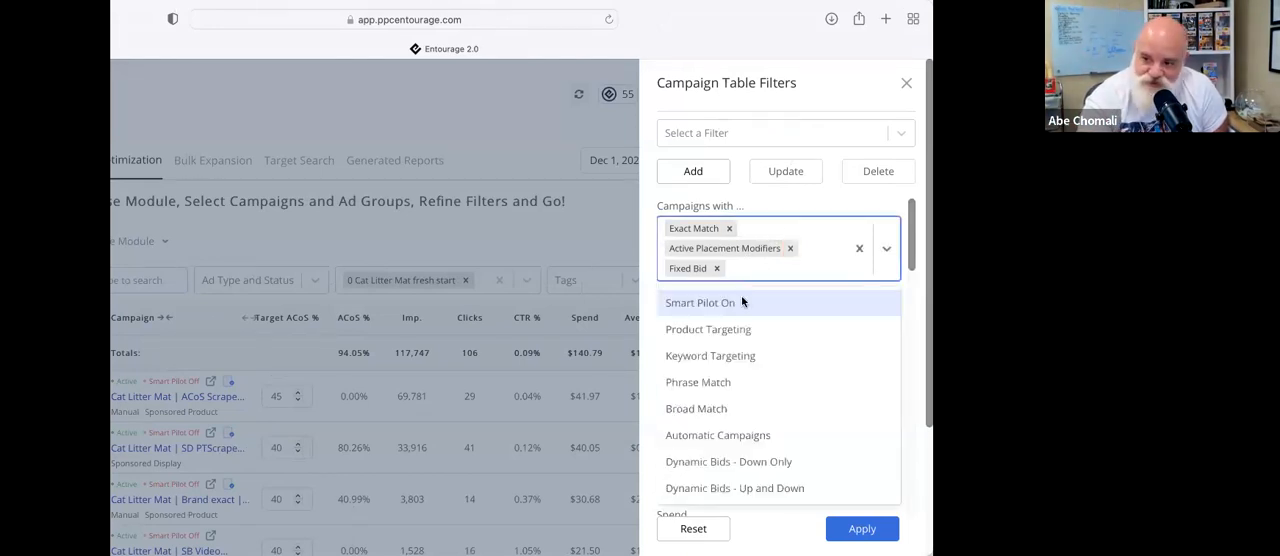
click(709, 406)
click(729, 228)
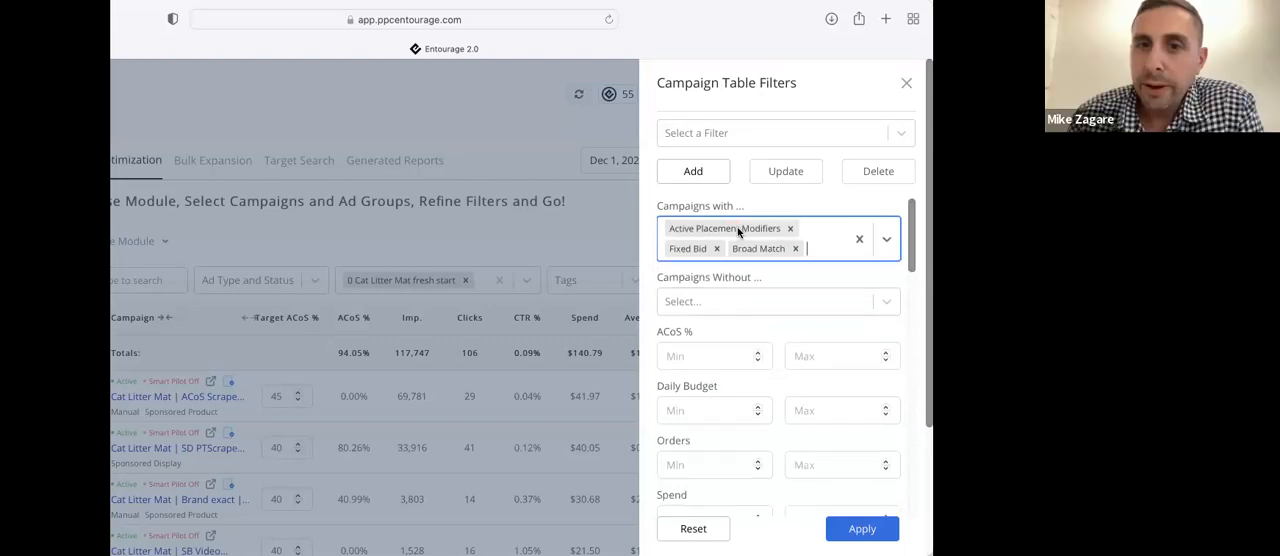
click(789, 228)
click(716, 230)
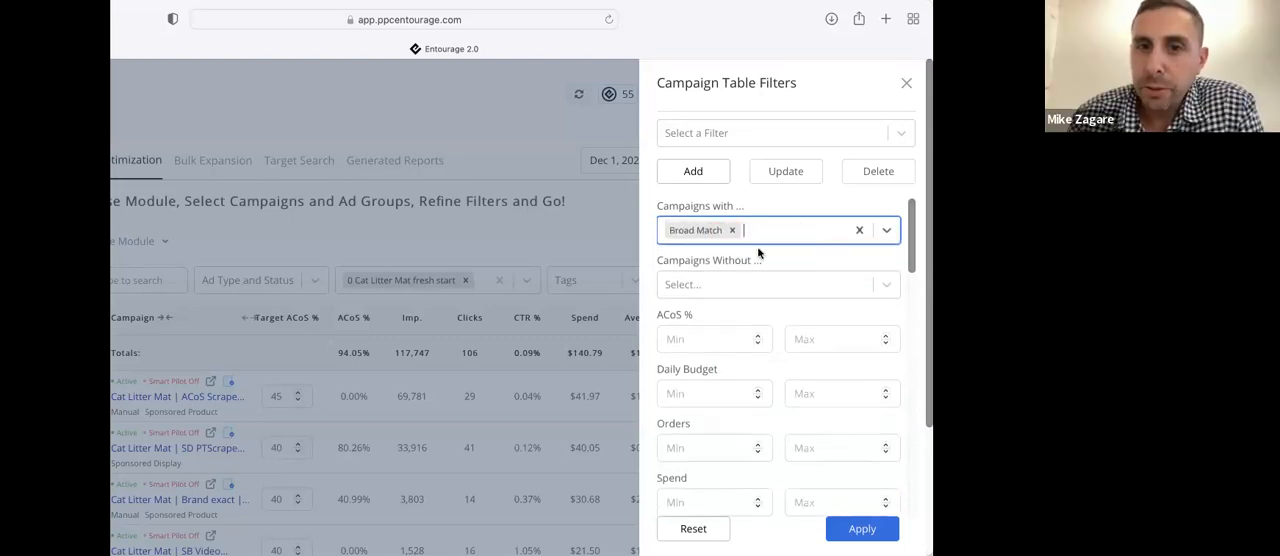
Add Phrase Match and Exact Match to the excluded campaign criteria, and remove Phrase Match again
click(753, 285)
click(710, 424)
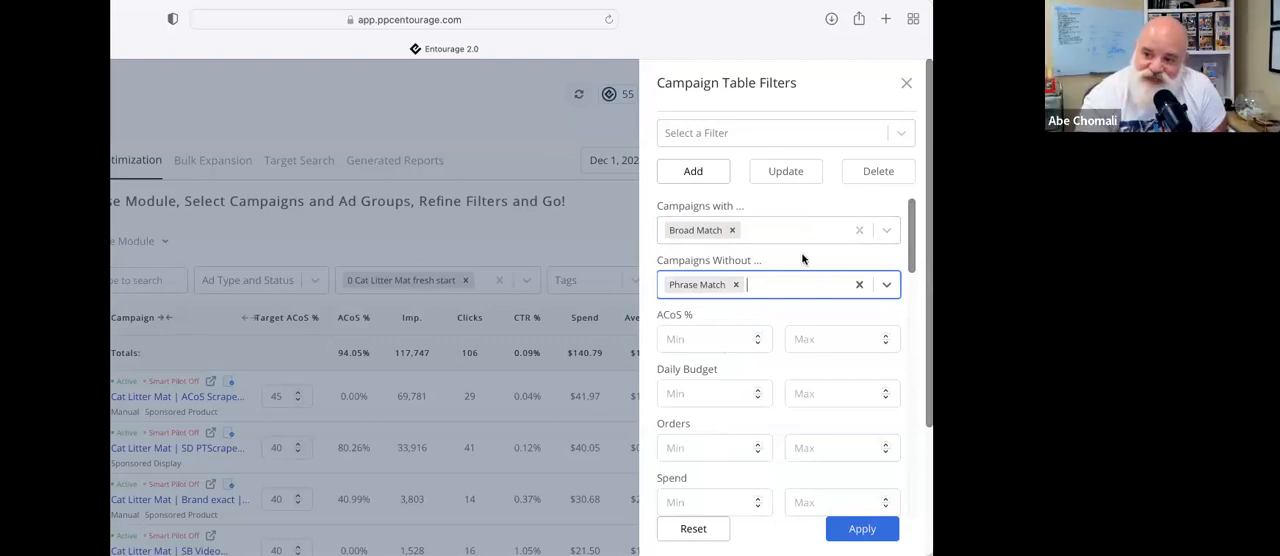
click(775, 288)
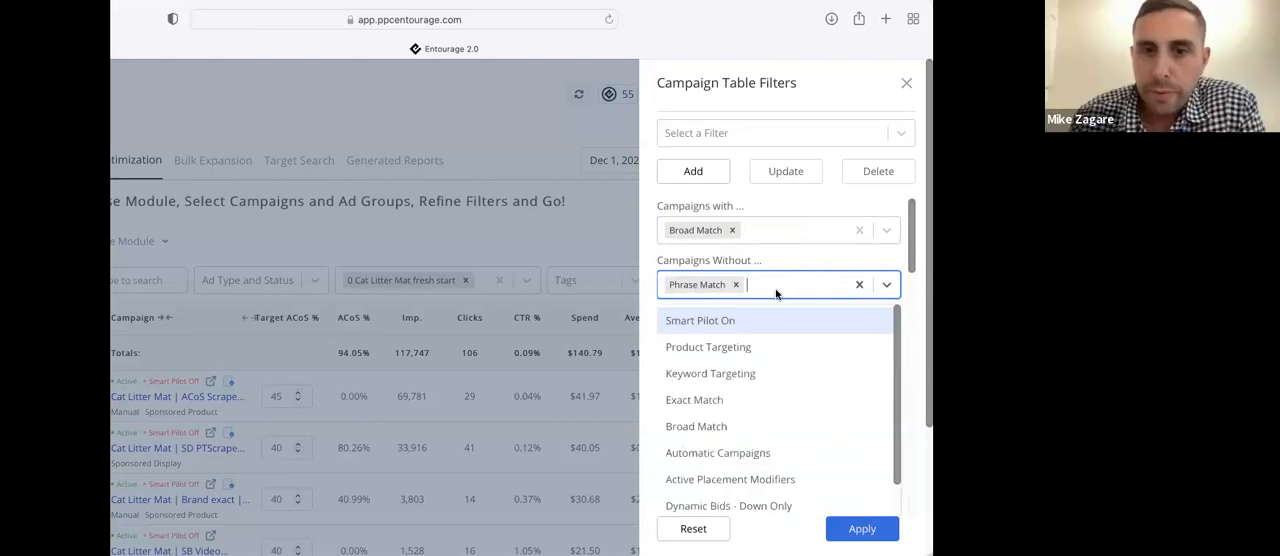
click(700, 399)
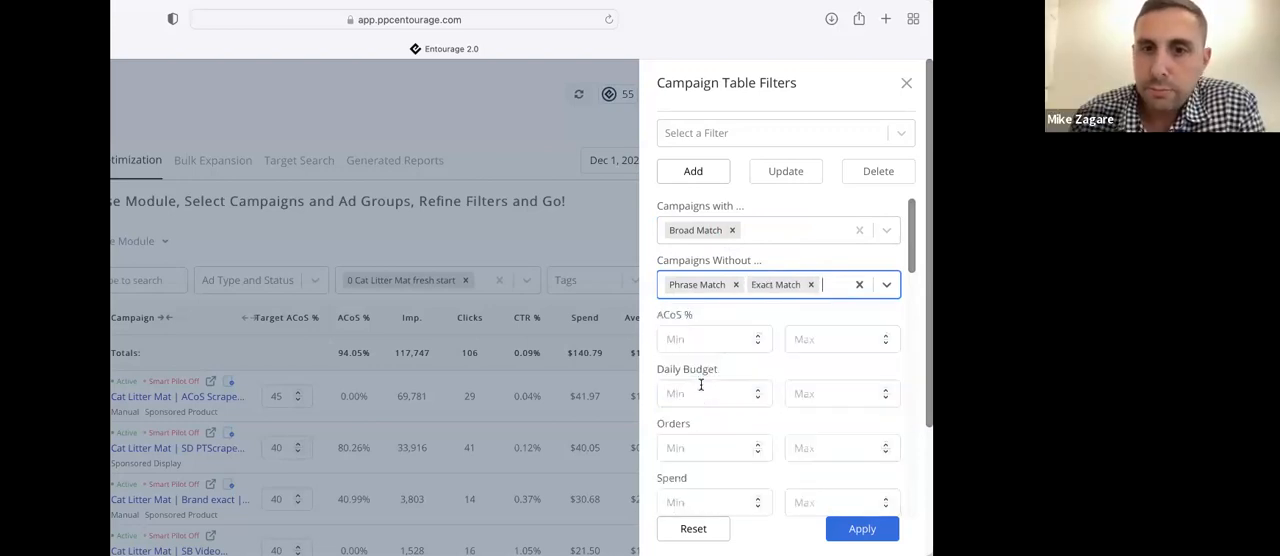
click(737, 284)
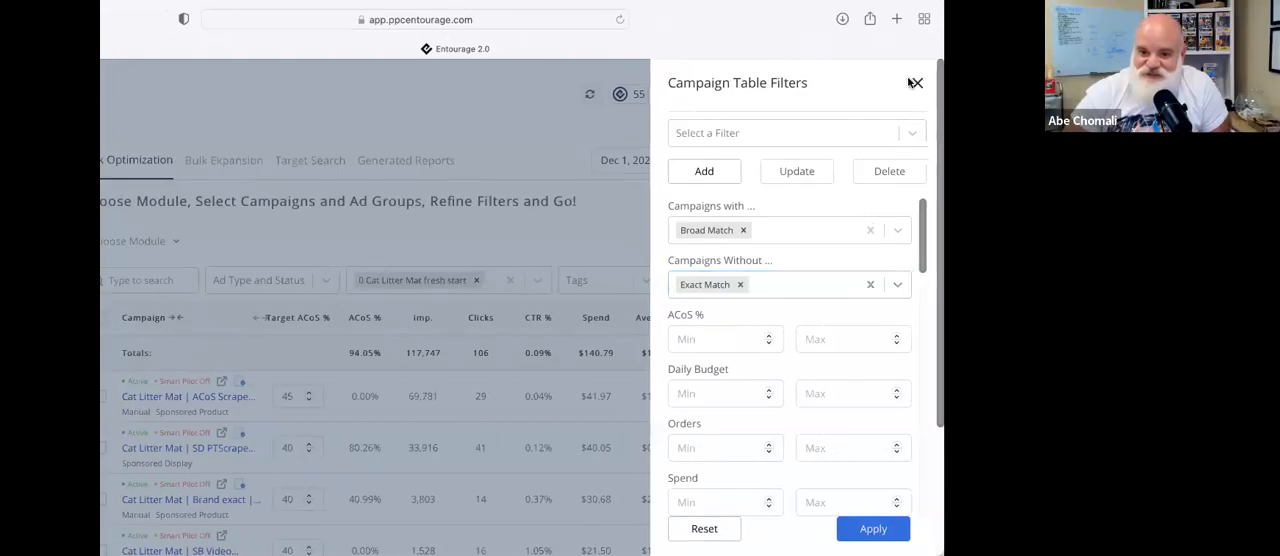
Close the campaign filters without applying them and clear the "0 Cat Litter Mat fresh start" portfolio selection
click(917, 85)
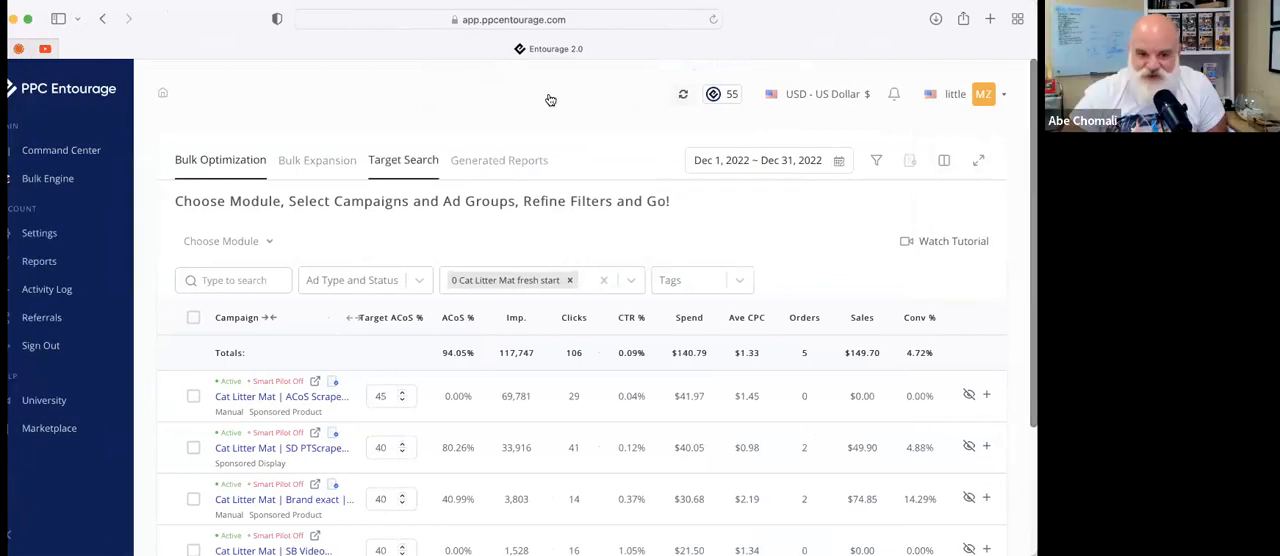
click(569, 281)
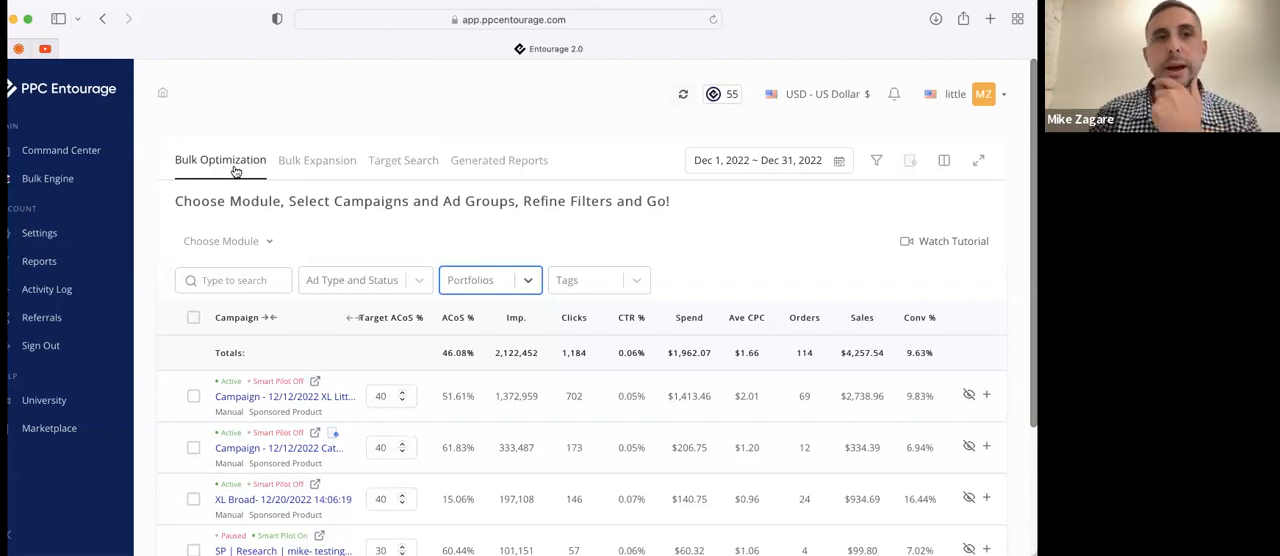
View the available Bulk Optimization modules and the metric ranges offered in the campaign table filters
click(254, 246)
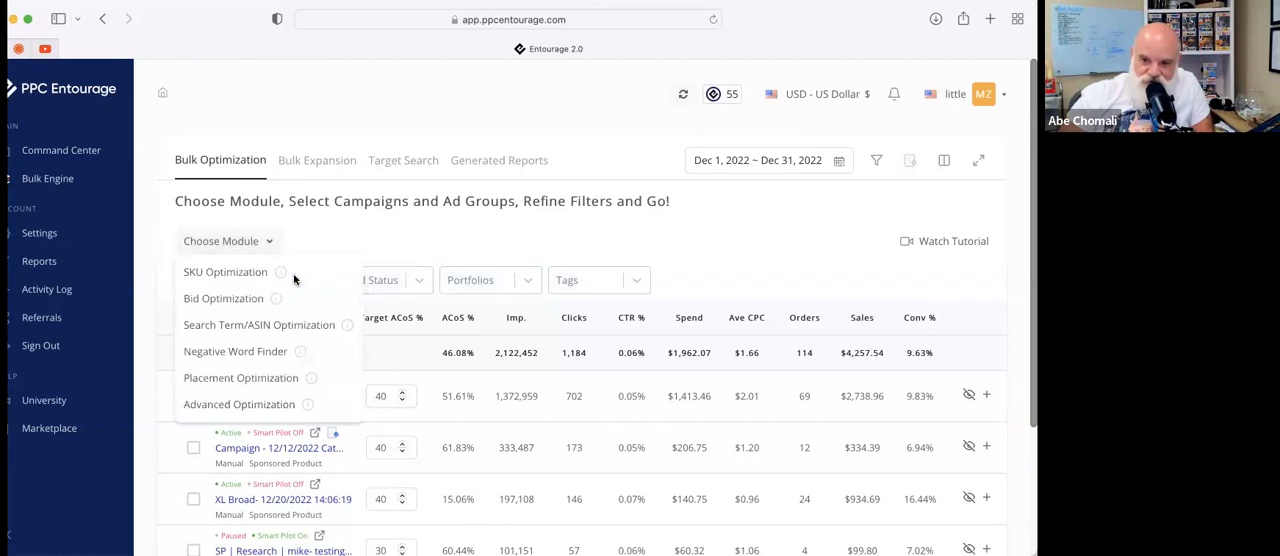
click(538, 231)
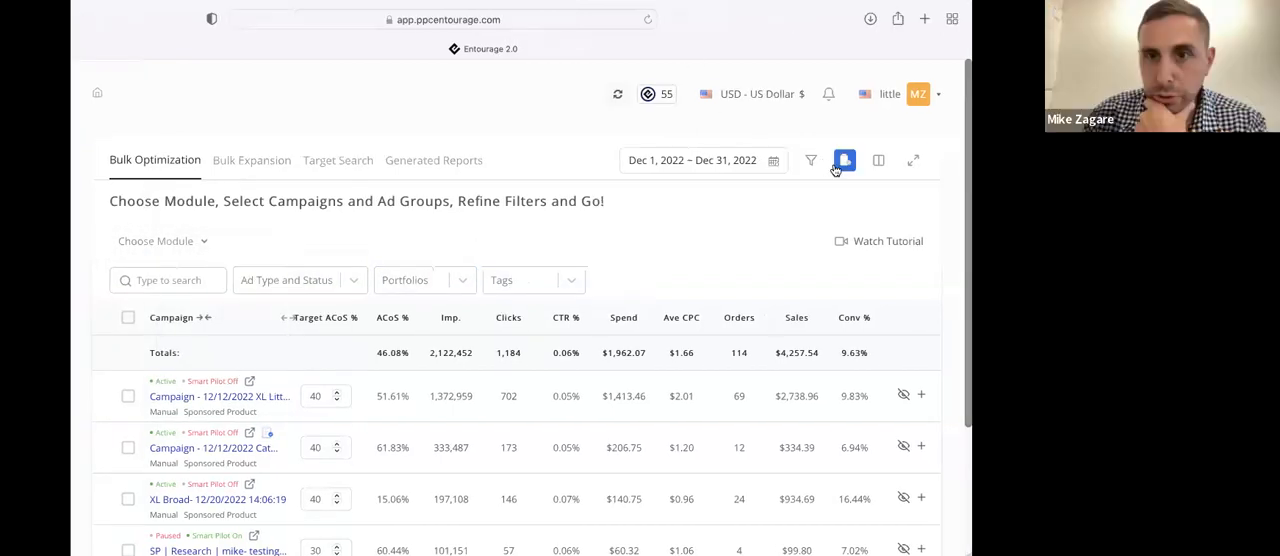
click(876, 160)
scroll(782, 294, down, 5)
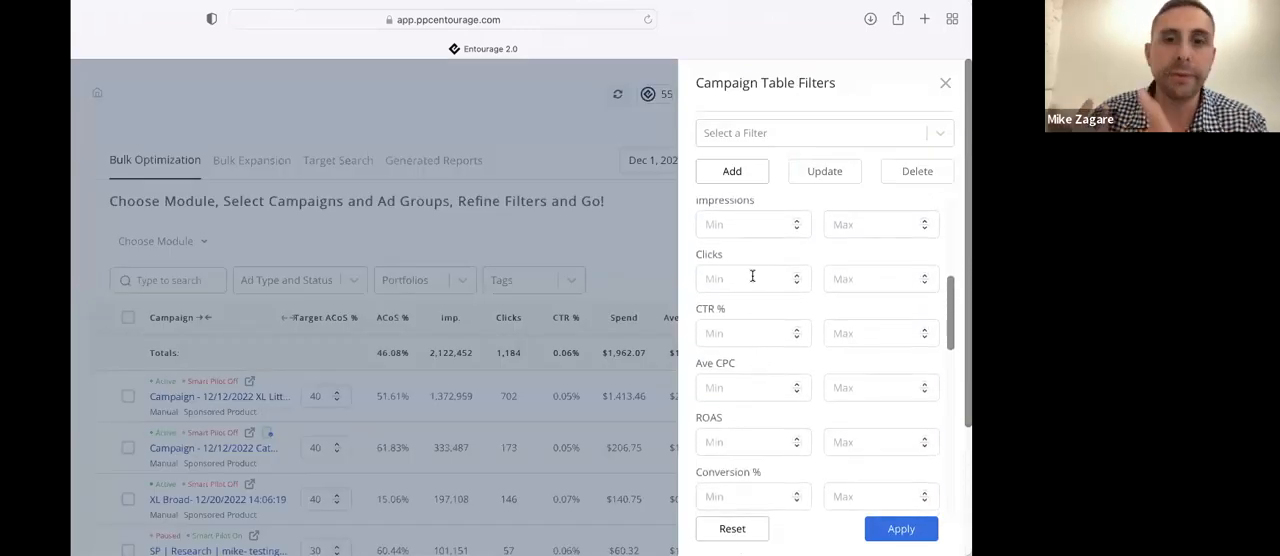
click(641, 129)
Examine the campaign table's column settings, including the selected columns and the pre-defined templates offered
click(878, 160)
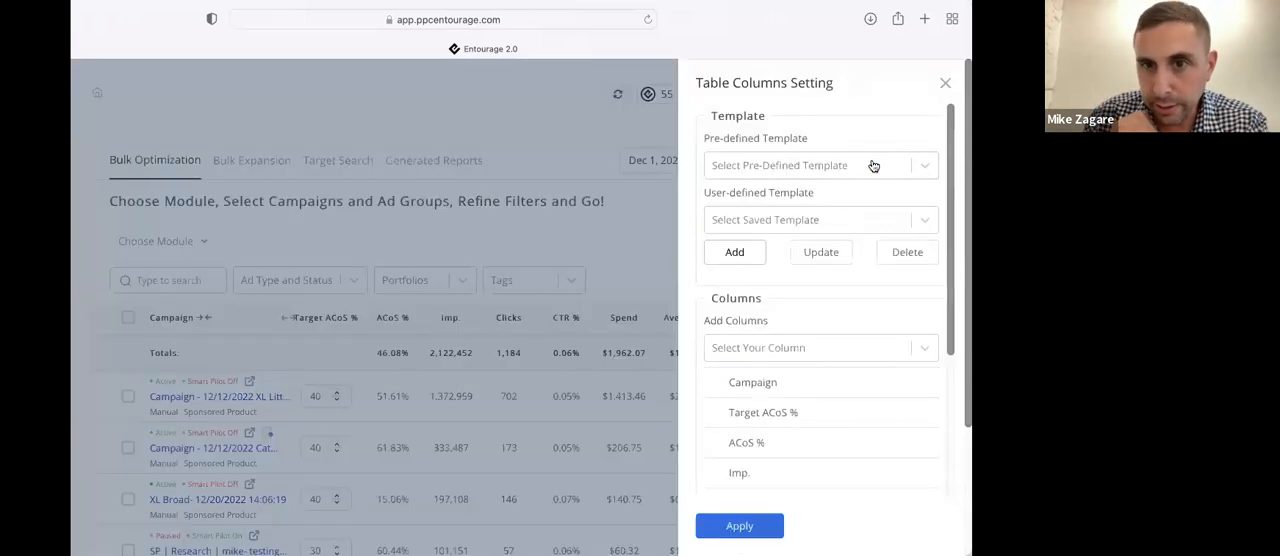
scroll(797, 345, down, 3)
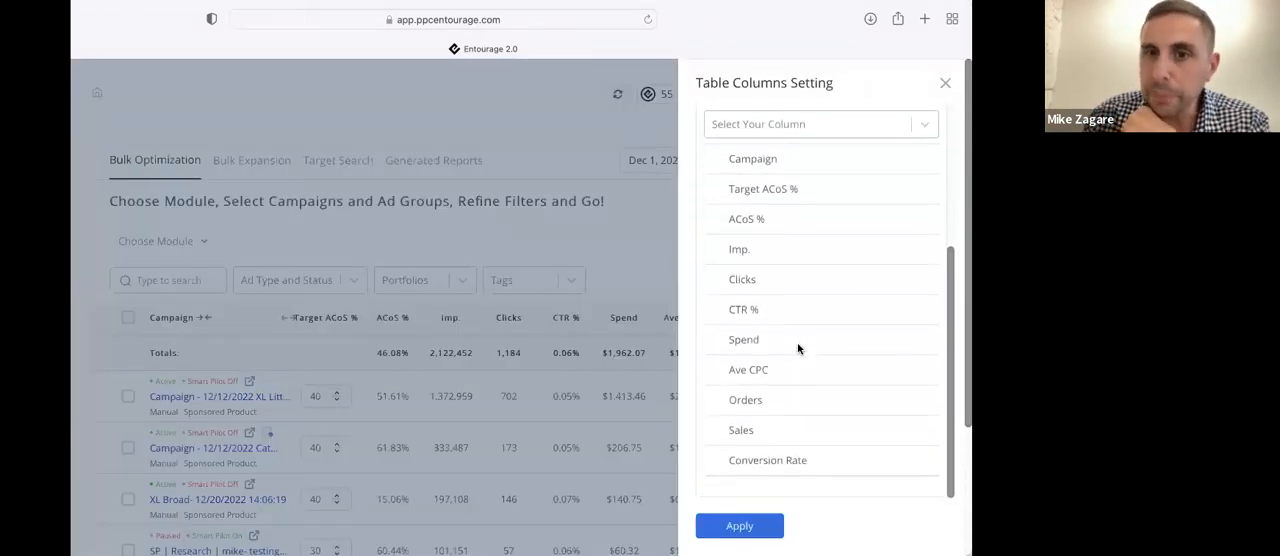
scroll(797, 342, up, 1)
scroll(797, 342, up, 3)
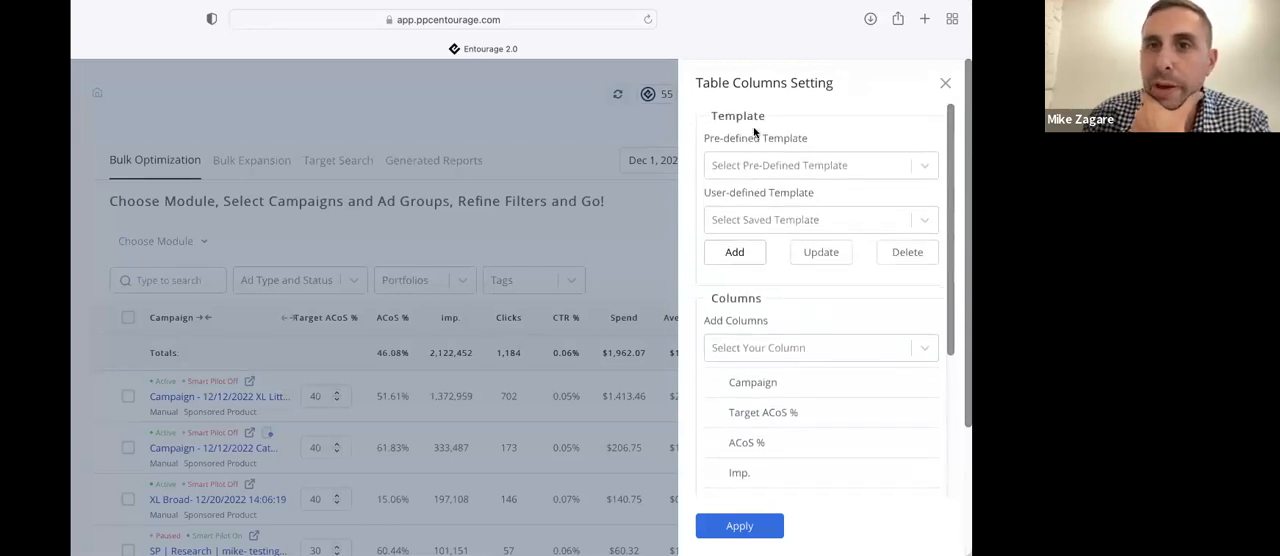
click(760, 166)
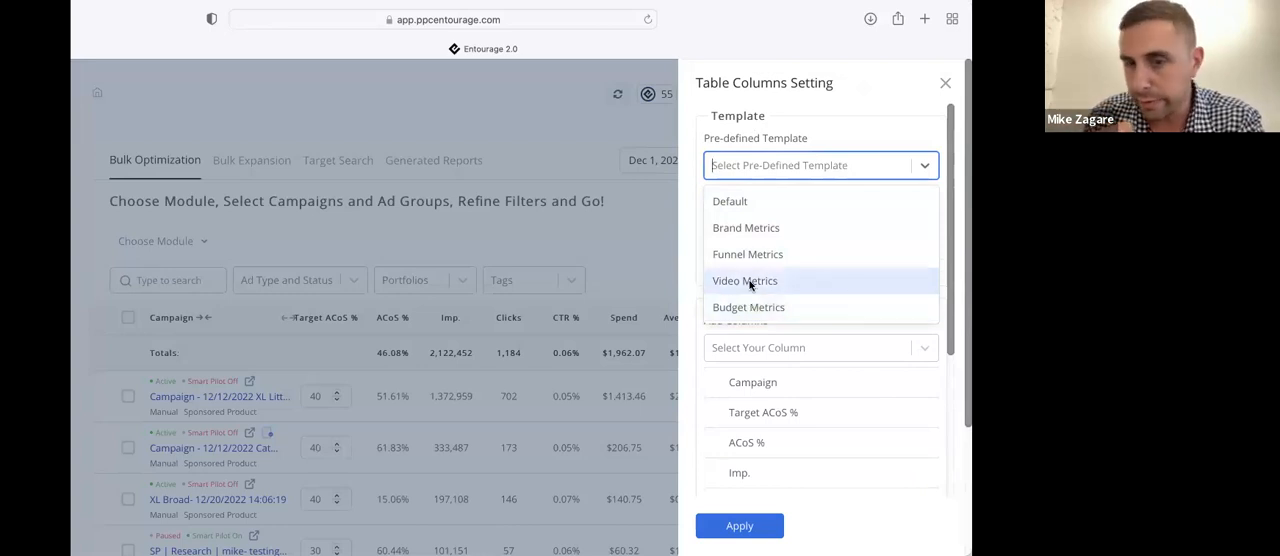
click(817, 134)
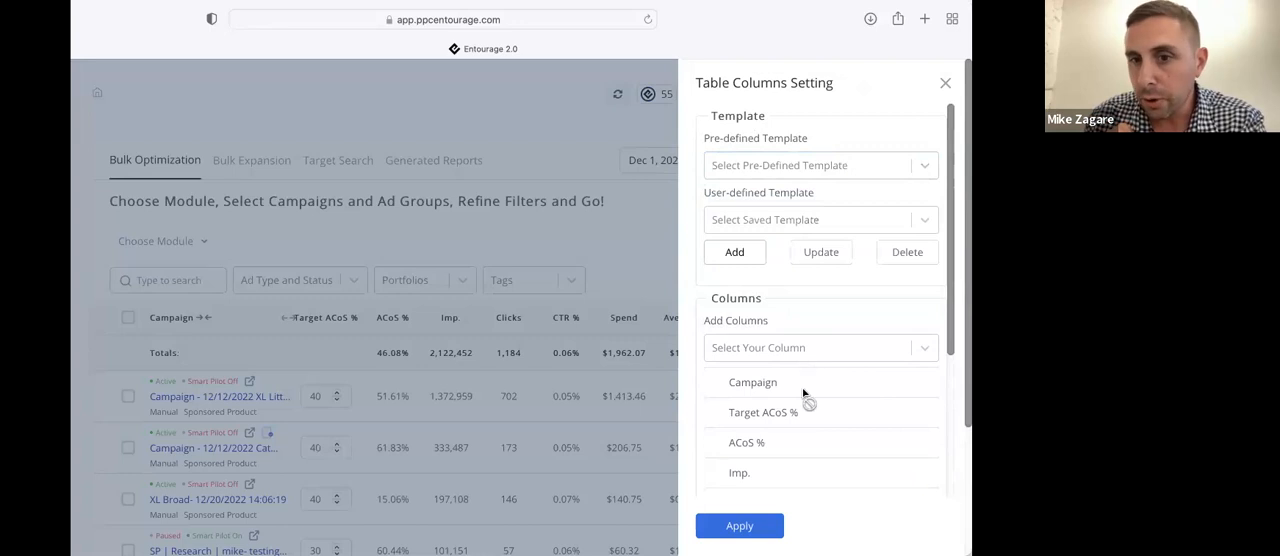
Move the Ave CPC column directly after Clicks in the table column settings, and close the settings
scroll(768, 415, down, 4)
drag(750, 384, 748, 320)
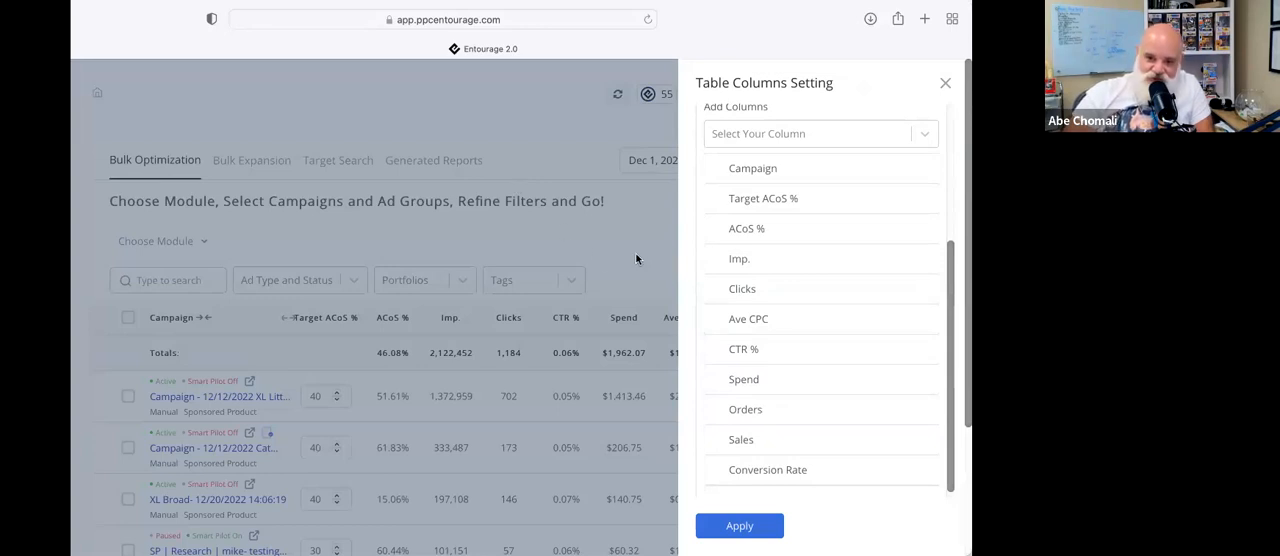
scroll(765, 210, up, 4)
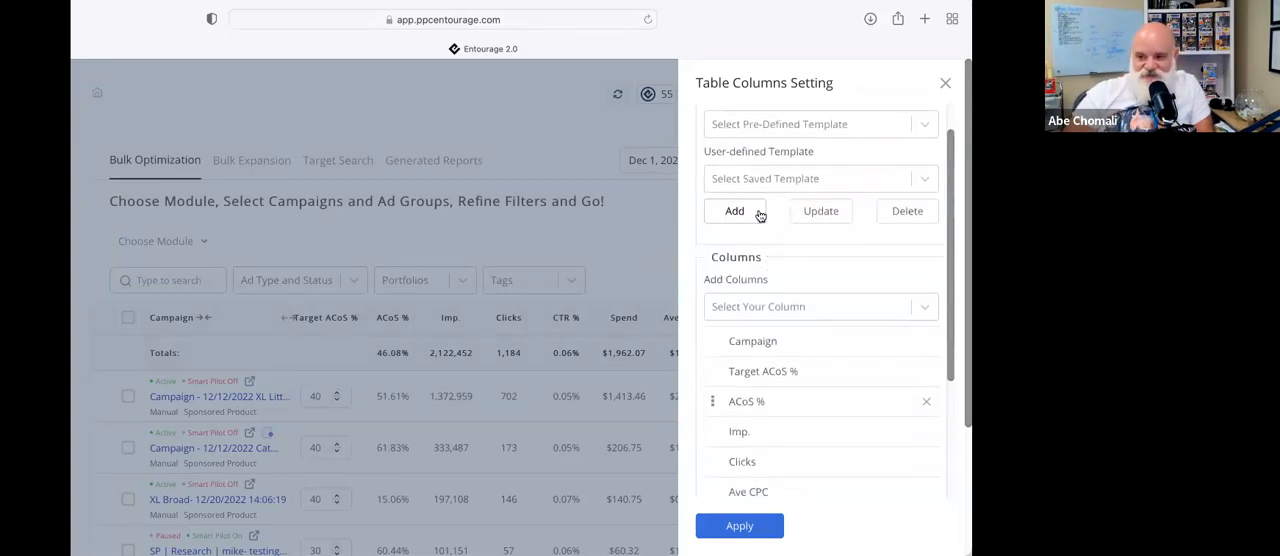
click(582, 143)
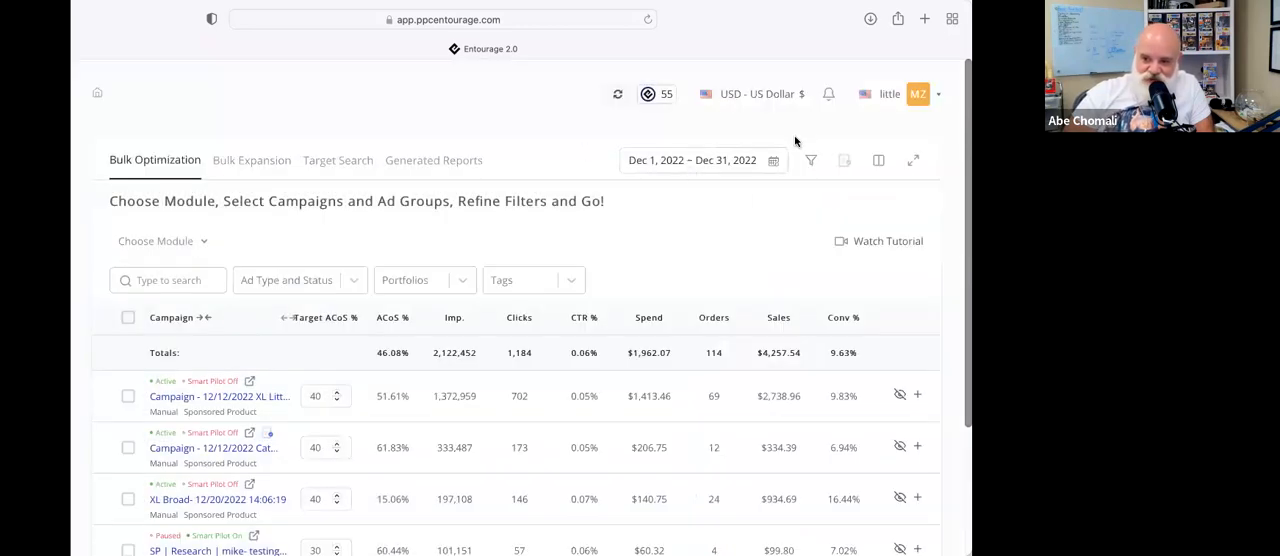
Compare the campaigns by sorting the table by Orders, Clicks, Orders again and finally Spend in descending order
click(713, 317)
click(713, 318)
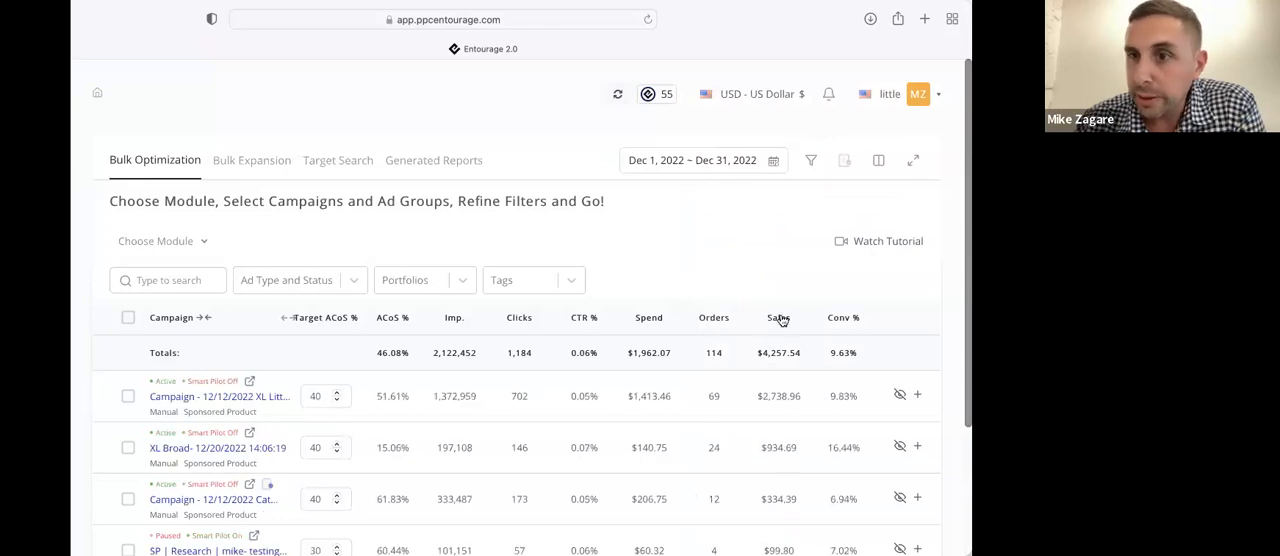
click(518, 318)
click(520, 318)
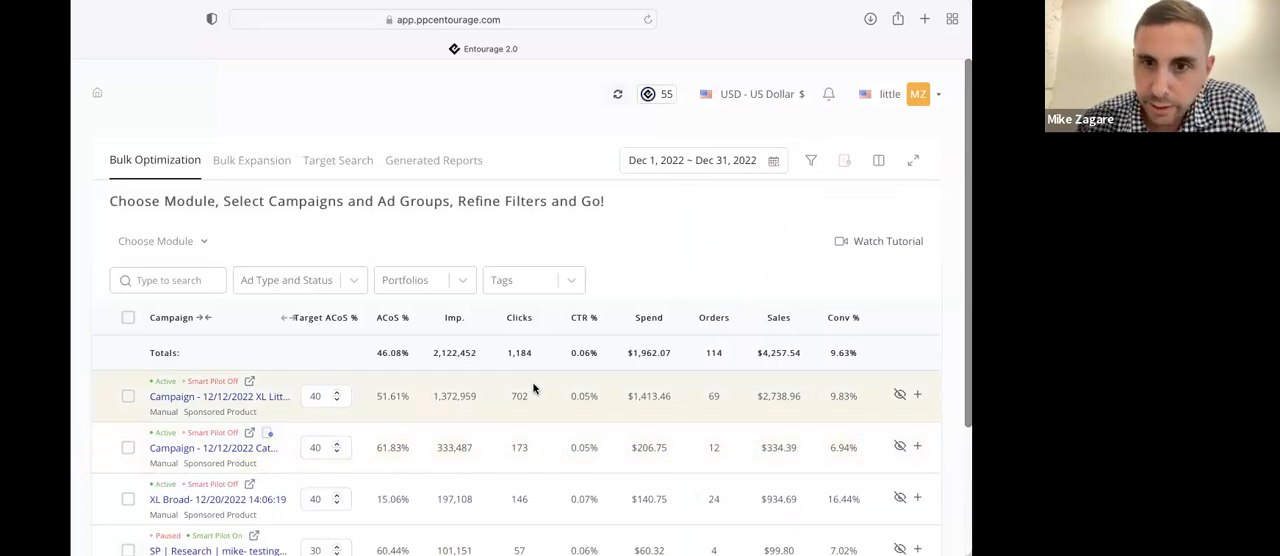
double_click(714, 318)
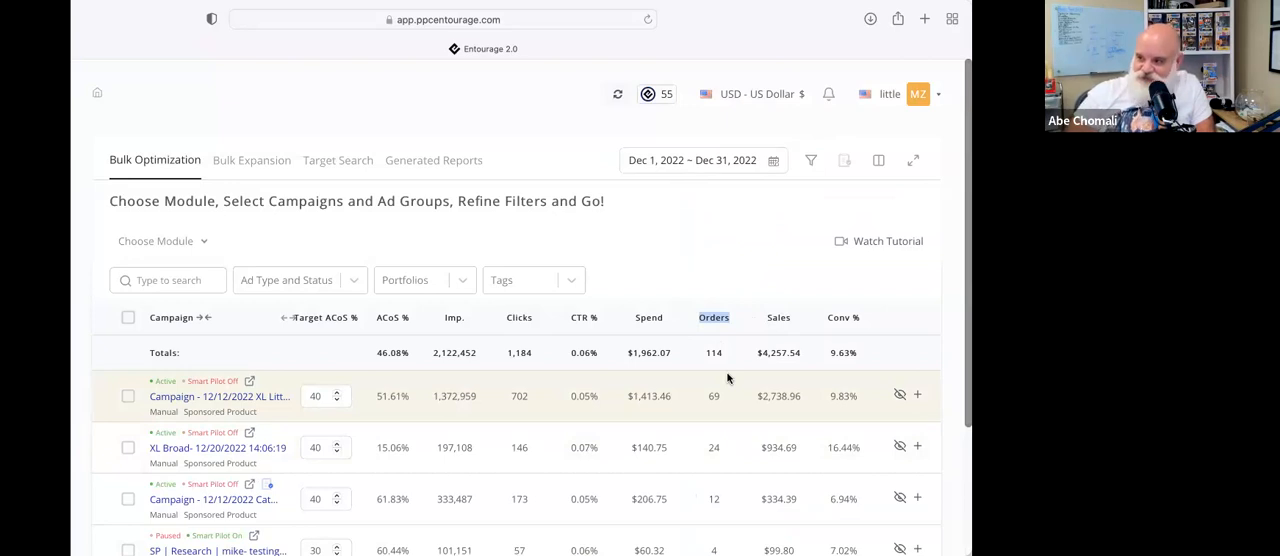
click(647, 318)
click(650, 319)
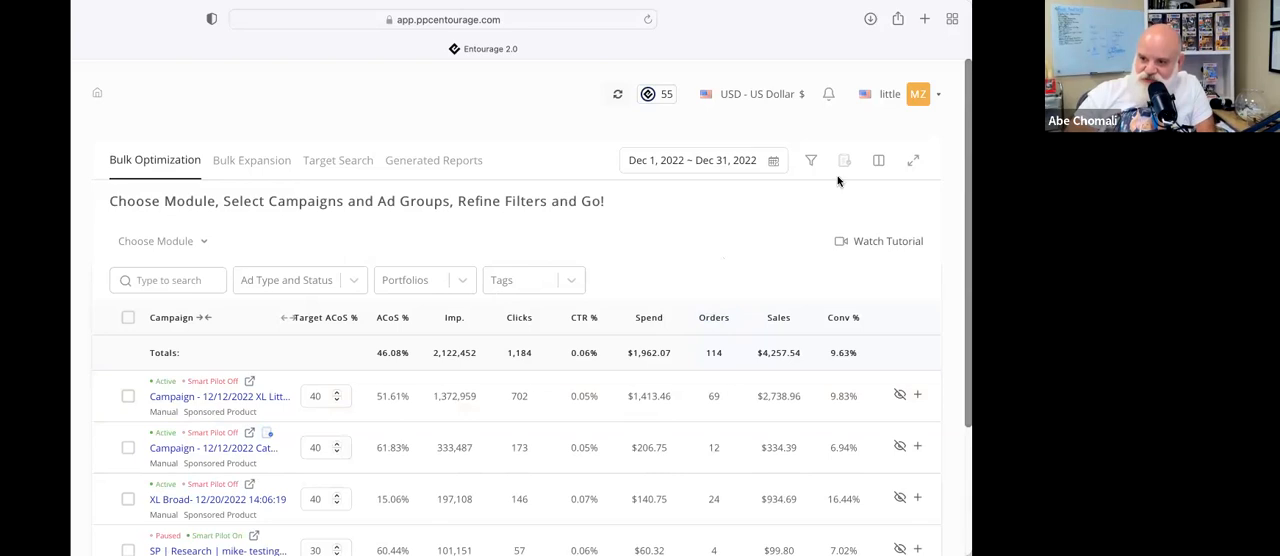
Move CTR % after Target ACoS %, ACoS % after Spend and Sales after Imp. in the column settings, and close without applying
click(879, 162)
scroll(754, 434, down, 4)
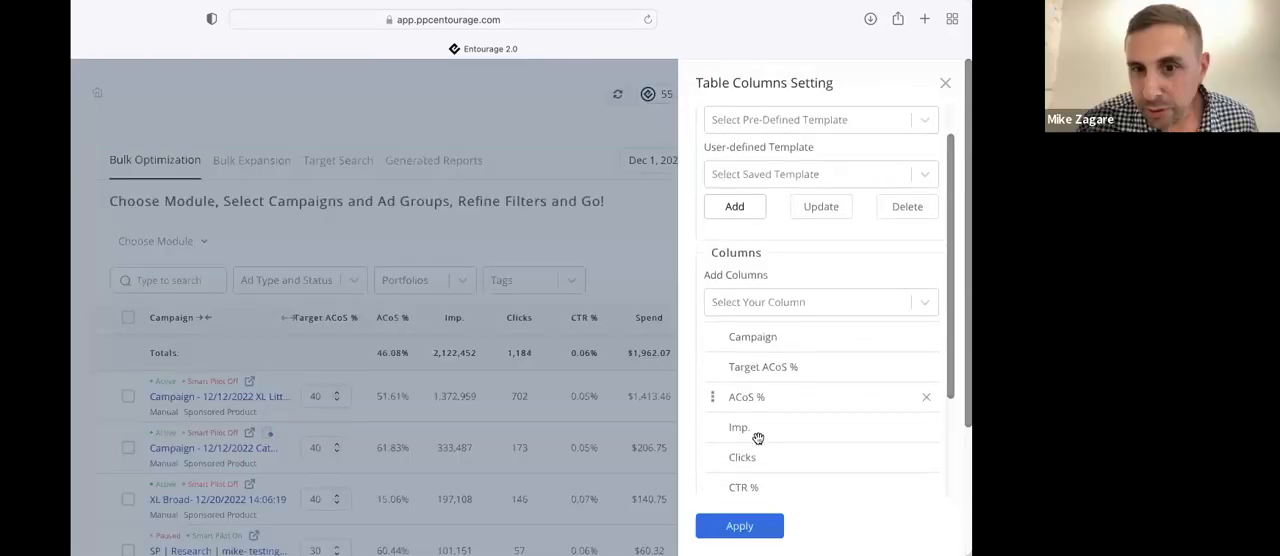
drag(748, 340, 749, 252)
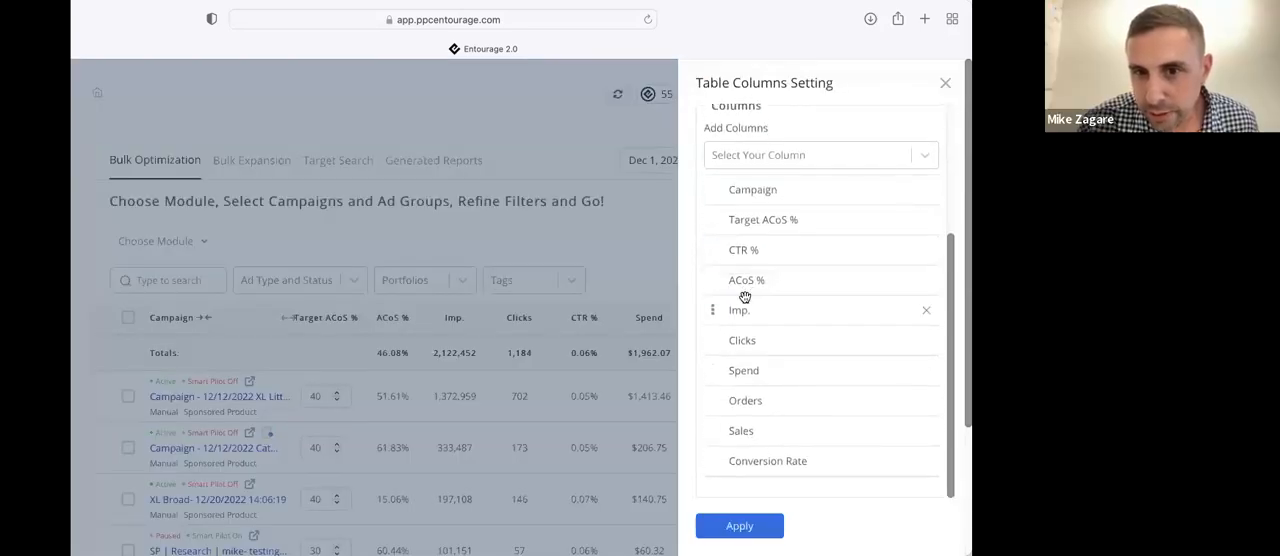
drag(749, 356, 749, 385)
drag(749, 434, 750, 310)
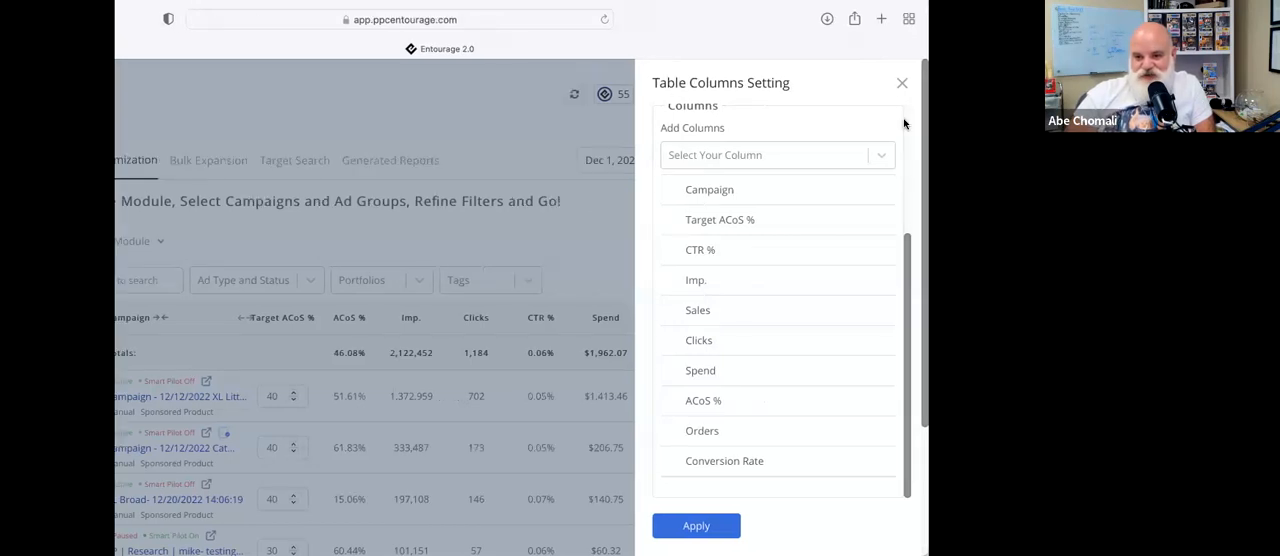
click(902, 87)
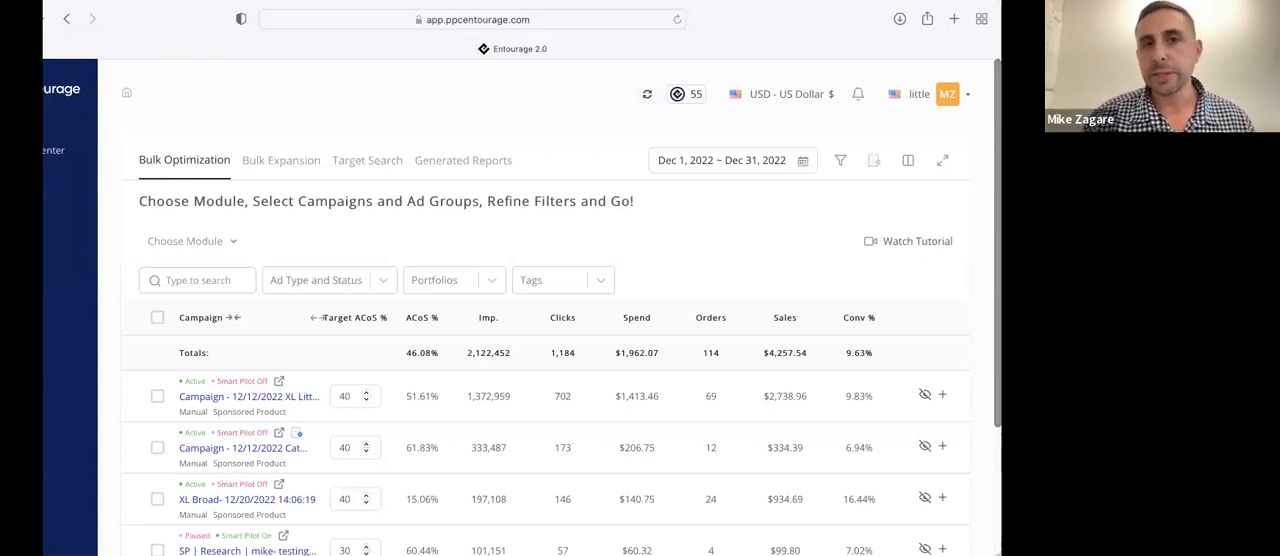
Review the available Bulk Optimization modules and choose SKU Optimization
click(222, 244)
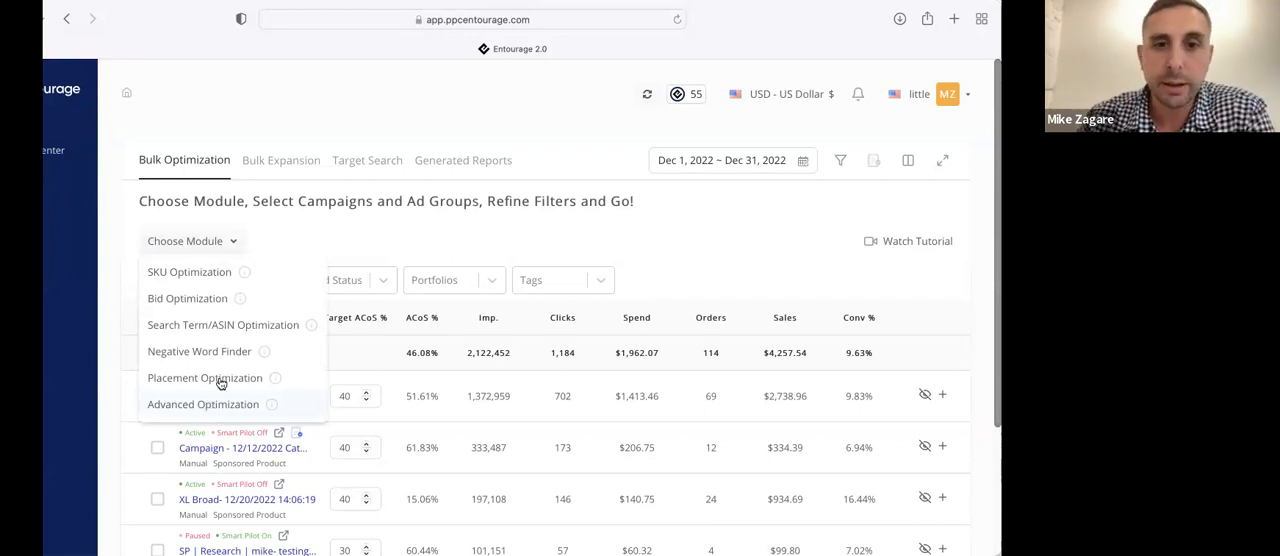
click(411, 257)
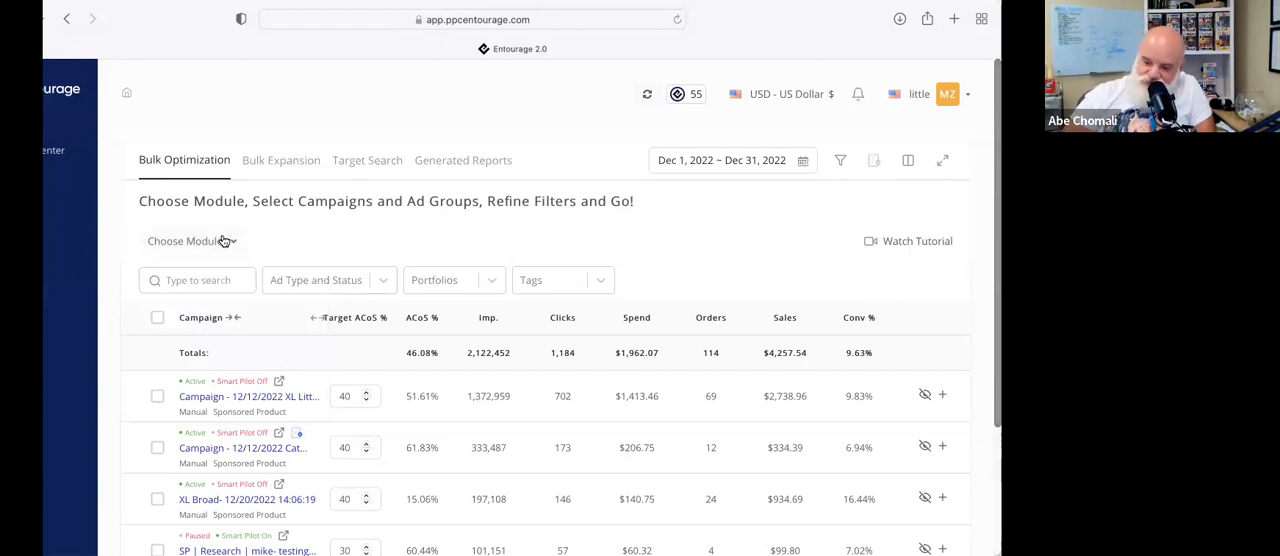
click(214, 240)
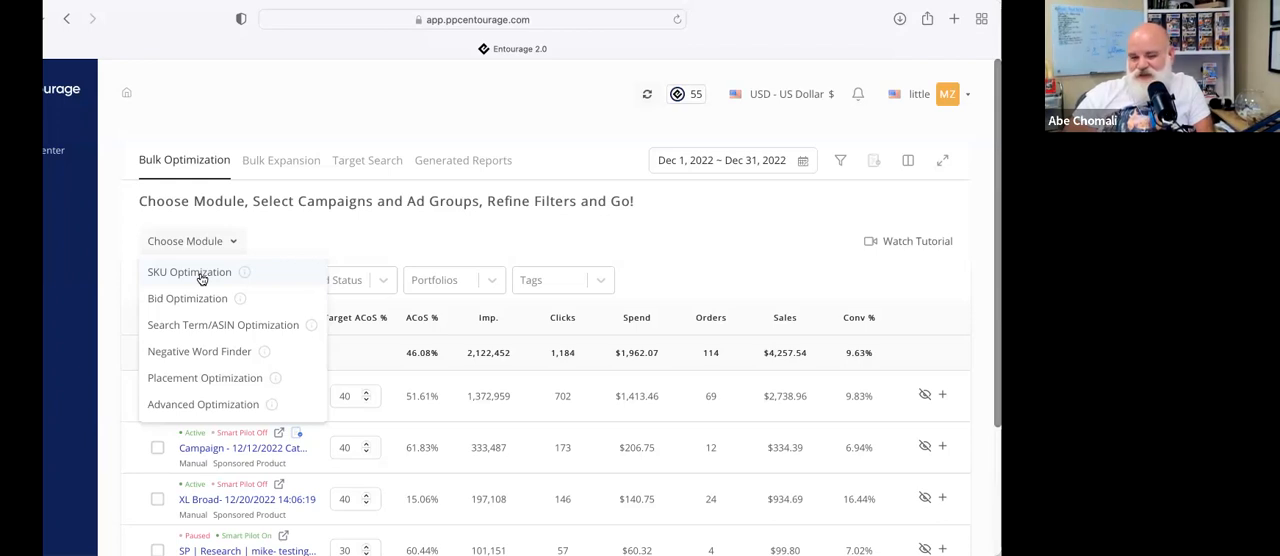
click(201, 279)
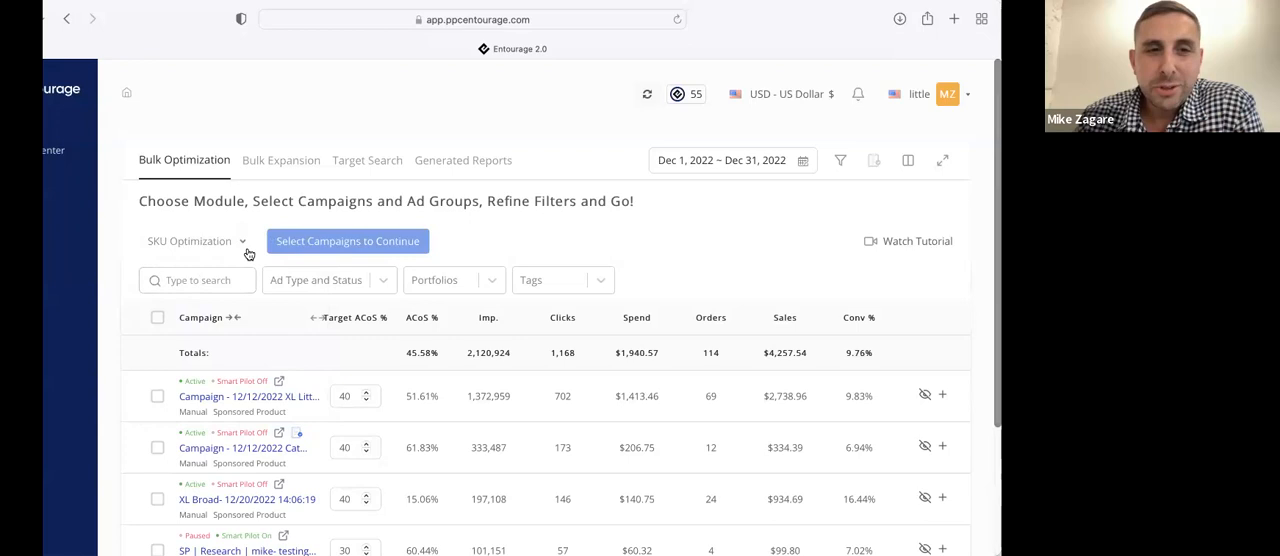
Select the first five campaigns for SKU Optimization and continue with all of their ad groups
click(157, 397)
click(157, 447)
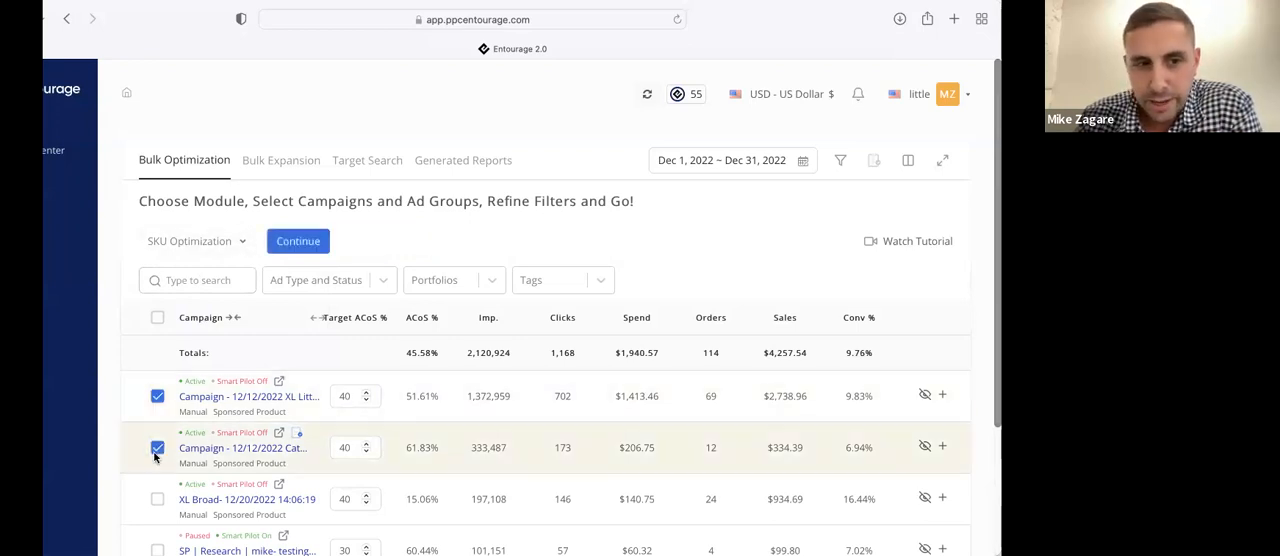
click(157, 498)
scroll(153, 533, down, 2)
click(157, 505)
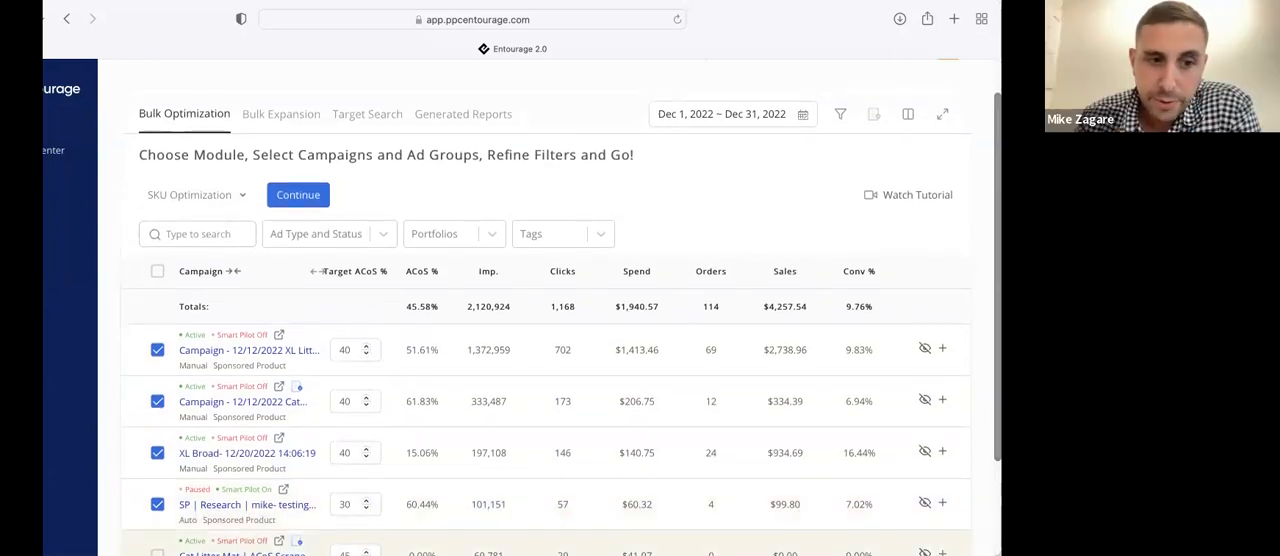
click(296, 195)
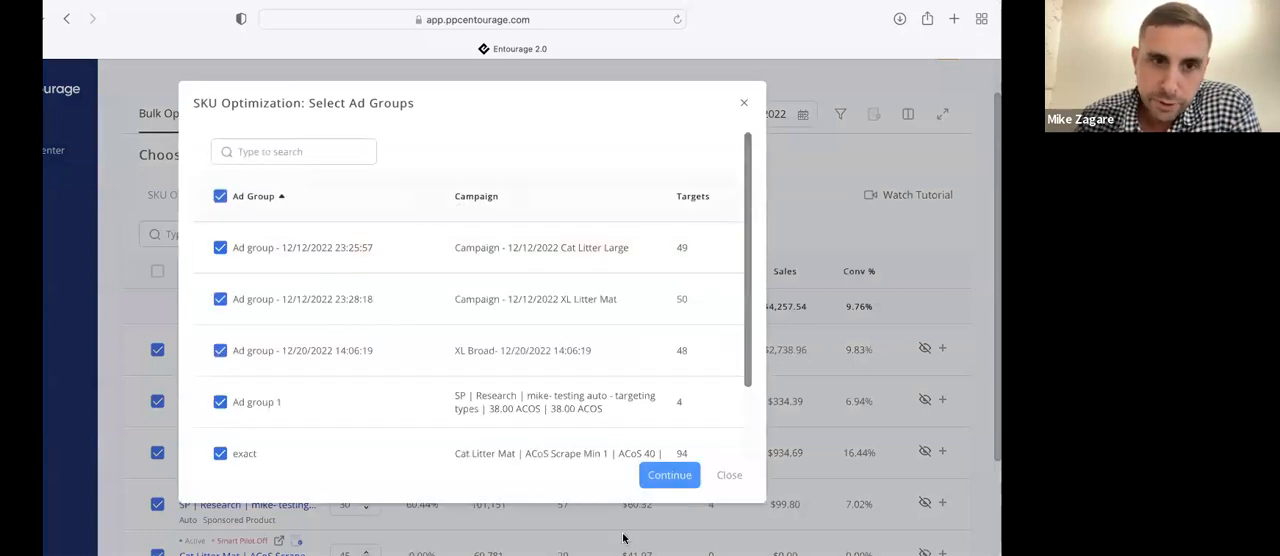
click(672, 477)
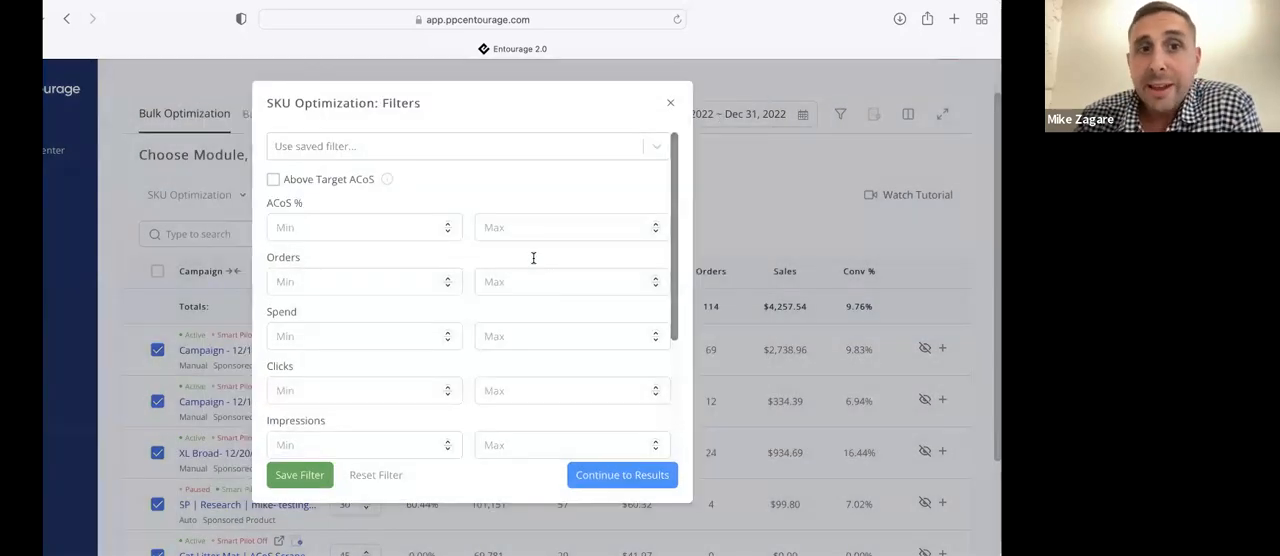
Enable the Above Target ACoS filter for SKU Optimization, review the other metric ranges and generate the results
click(274, 181)
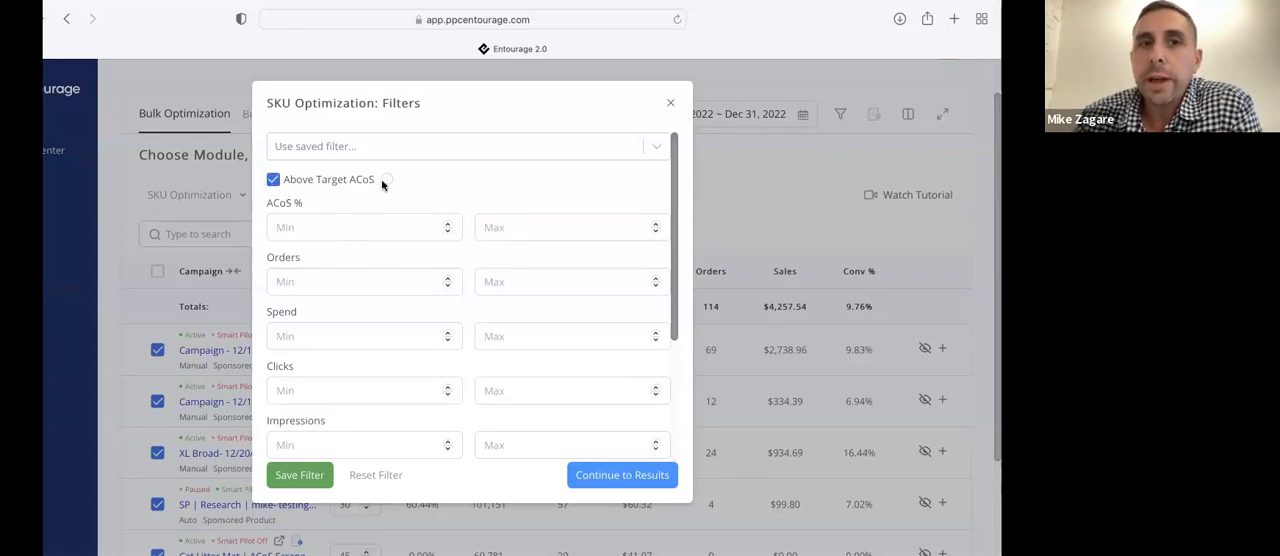
mouse_move(389, 181)
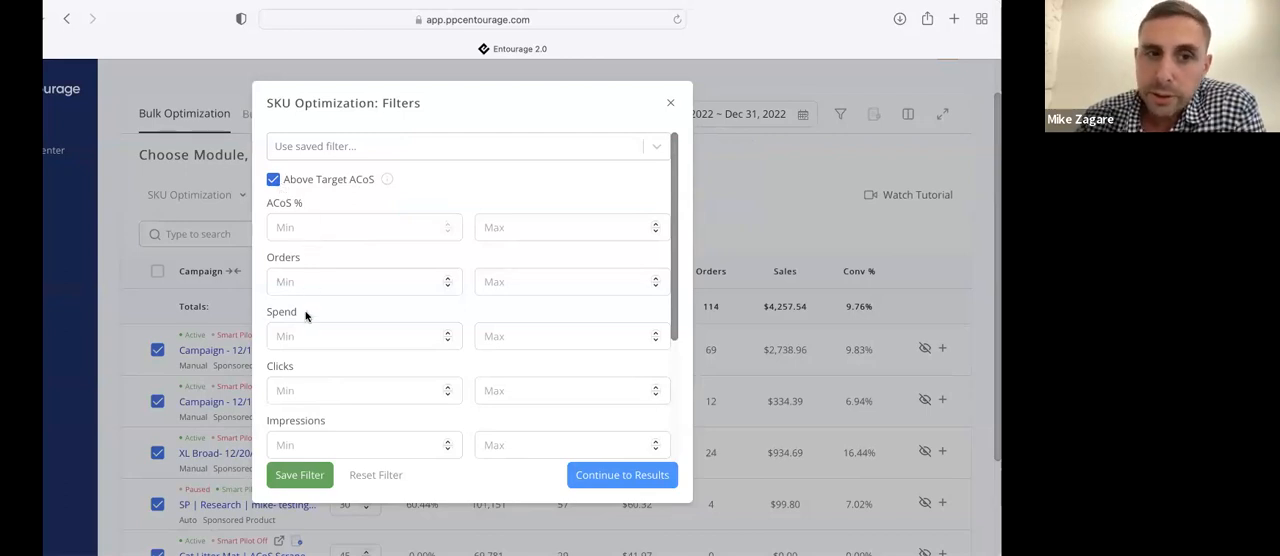
scroll(309, 314, down, 4)
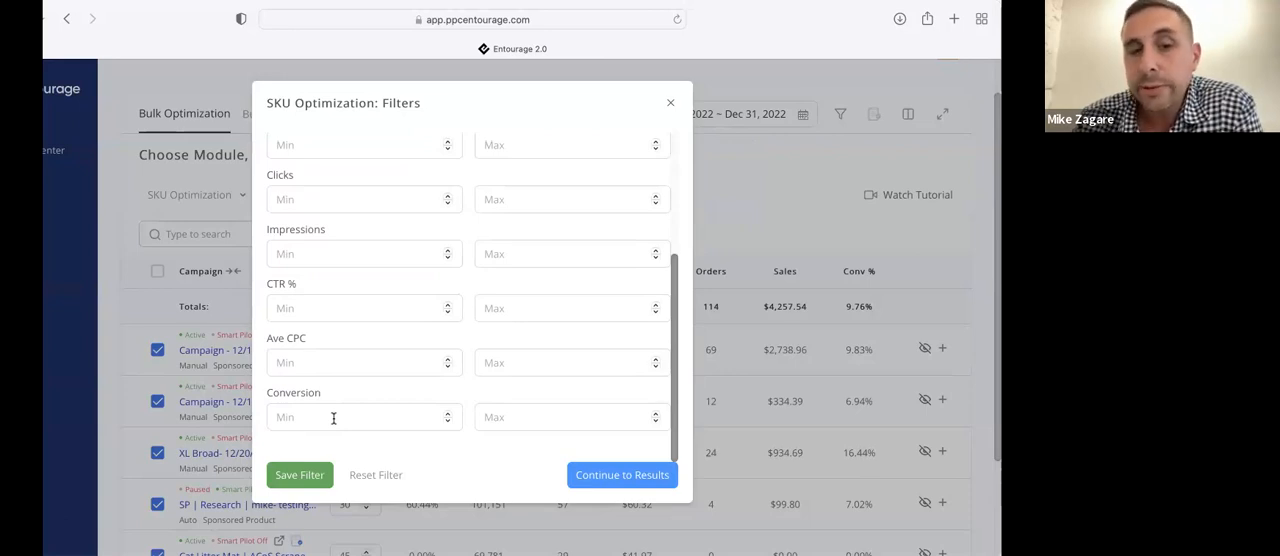
scroll(335, 420, up, 5)
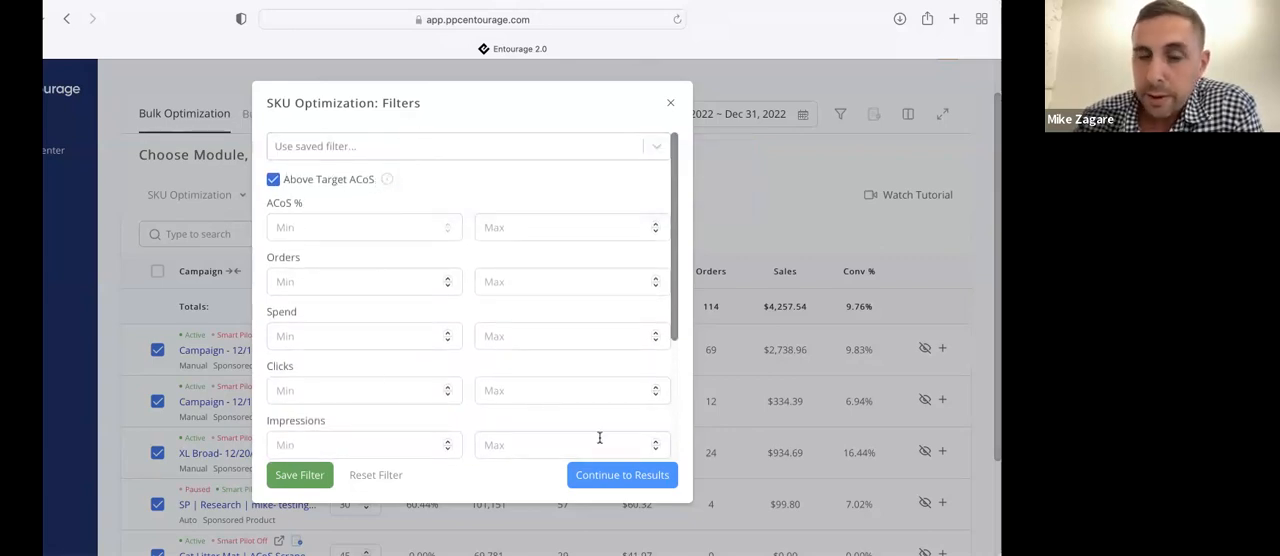
click(616, 486)
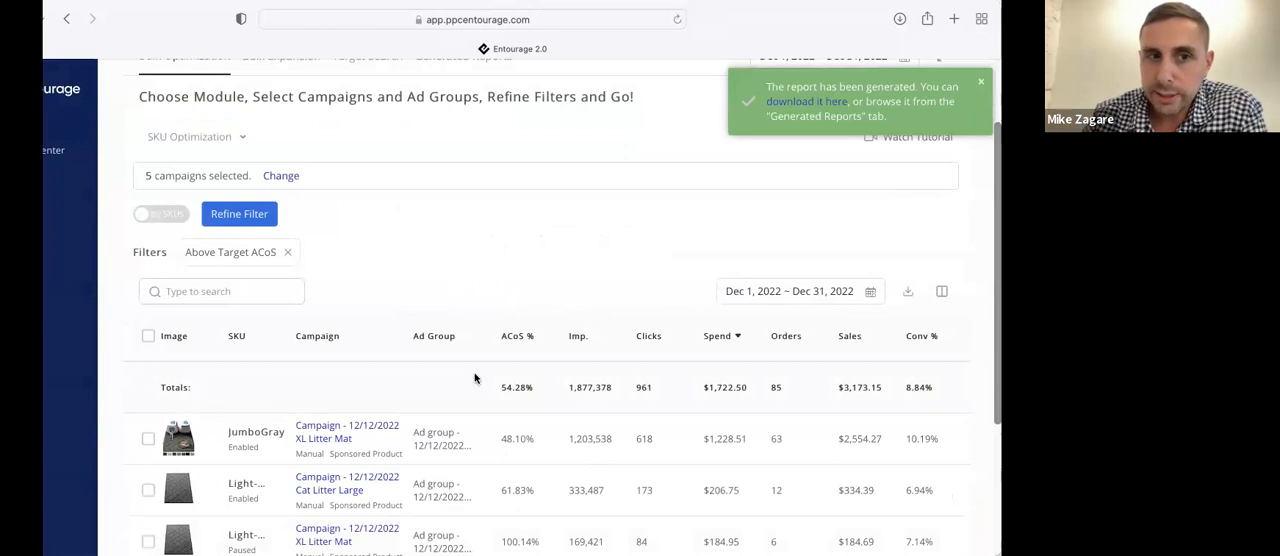
Review the SKU results, organize them by campaigns and expand the Campaign - 12/12/2022 Cat Litter Large row to show its SKUs
scroll(299, 289, down, 2)
scroll(299, 289, down, 2)
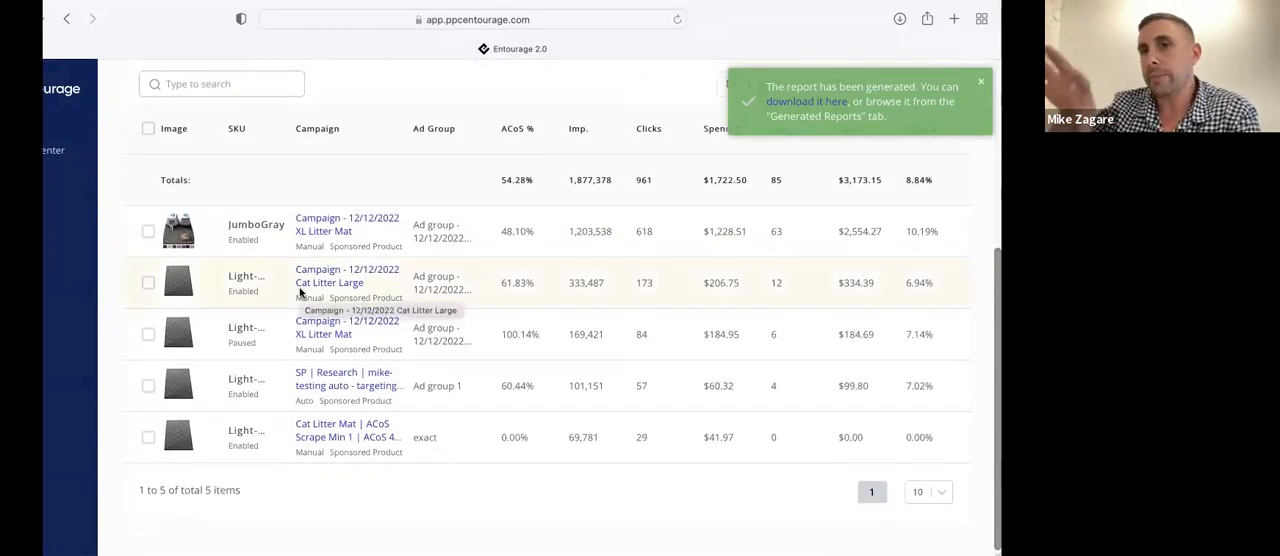
scroll(420, 290, up, 2)
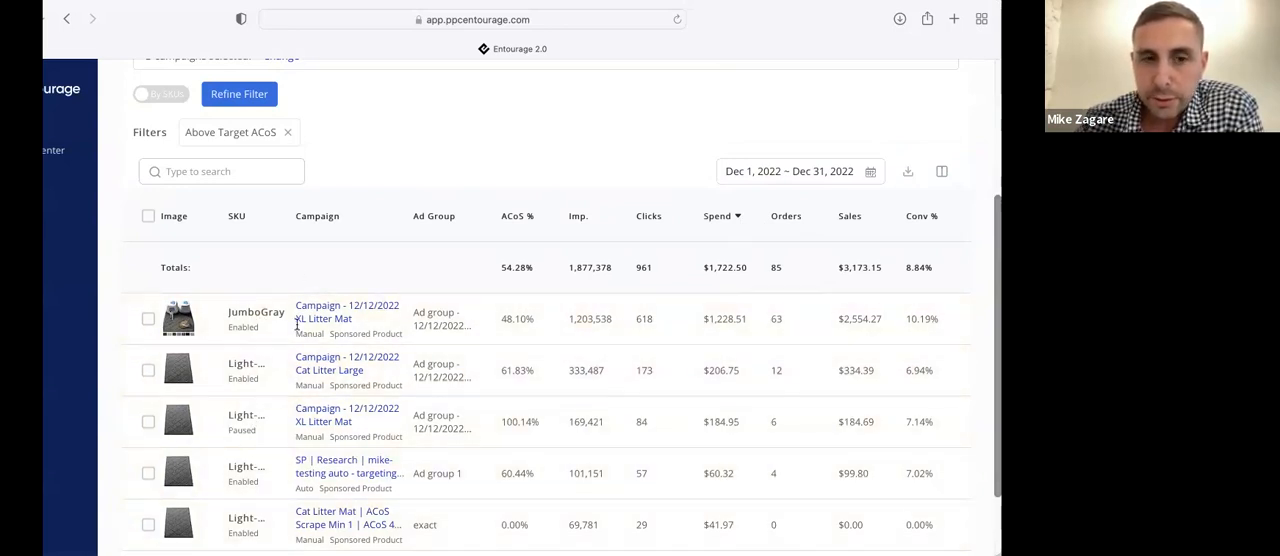
scroll(335, 174, up, 2)
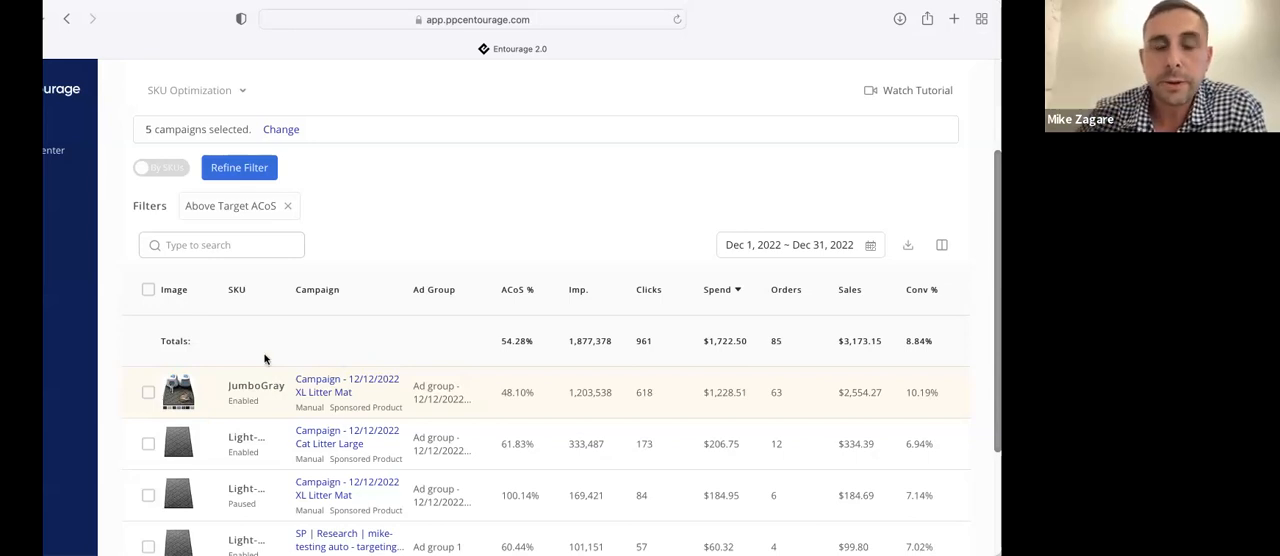
click(160, 167)
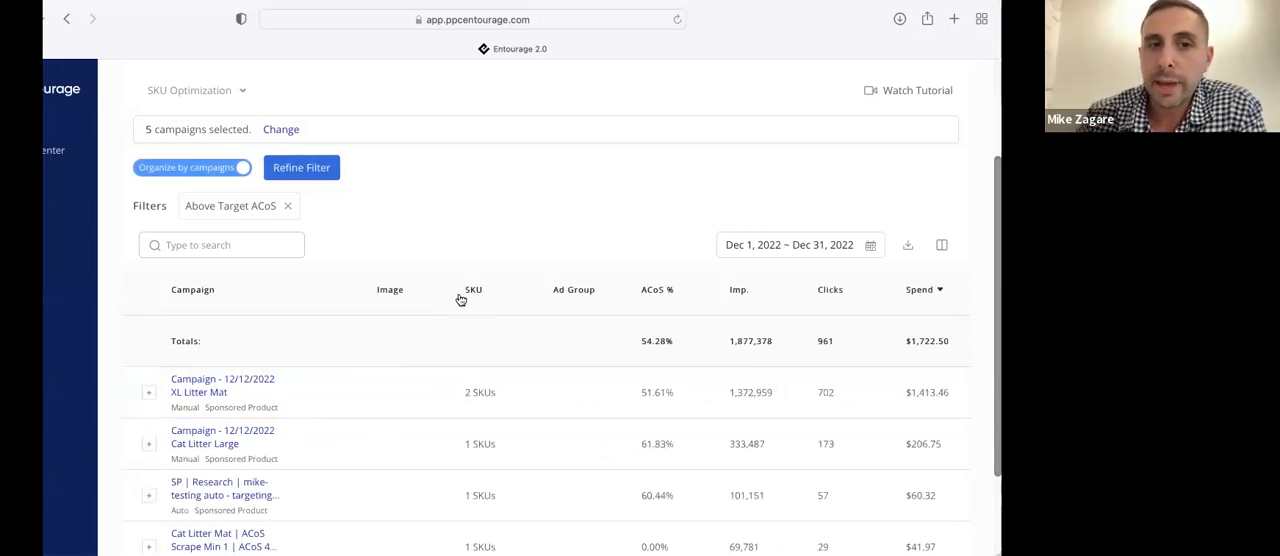
scroll(460, 299, down, 2)
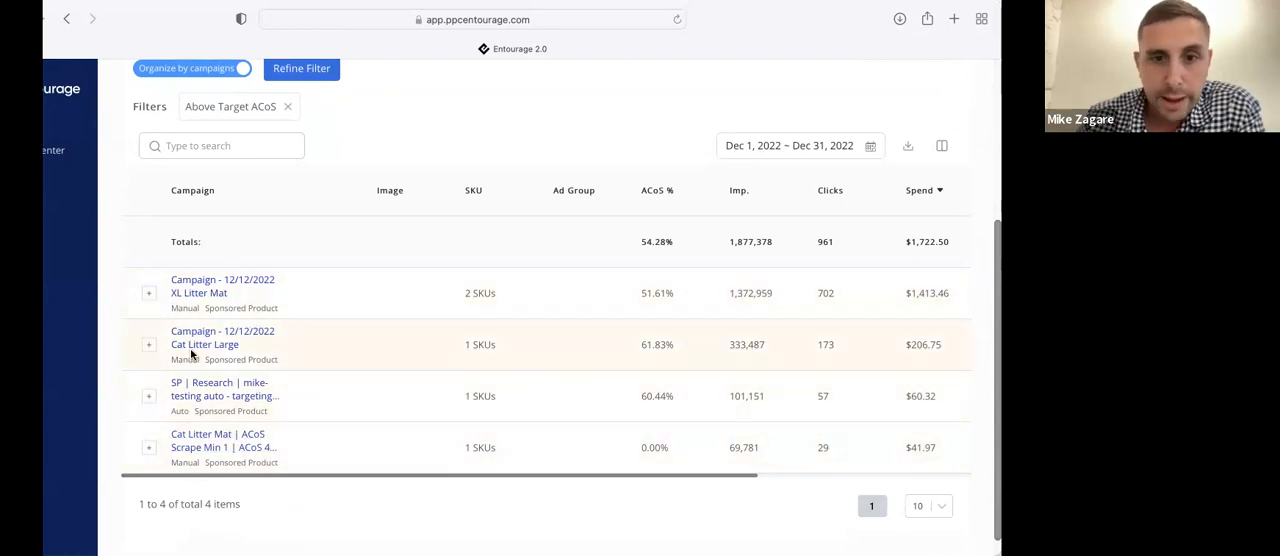
click(149, 346)
scroll(355, 441, down, 1)
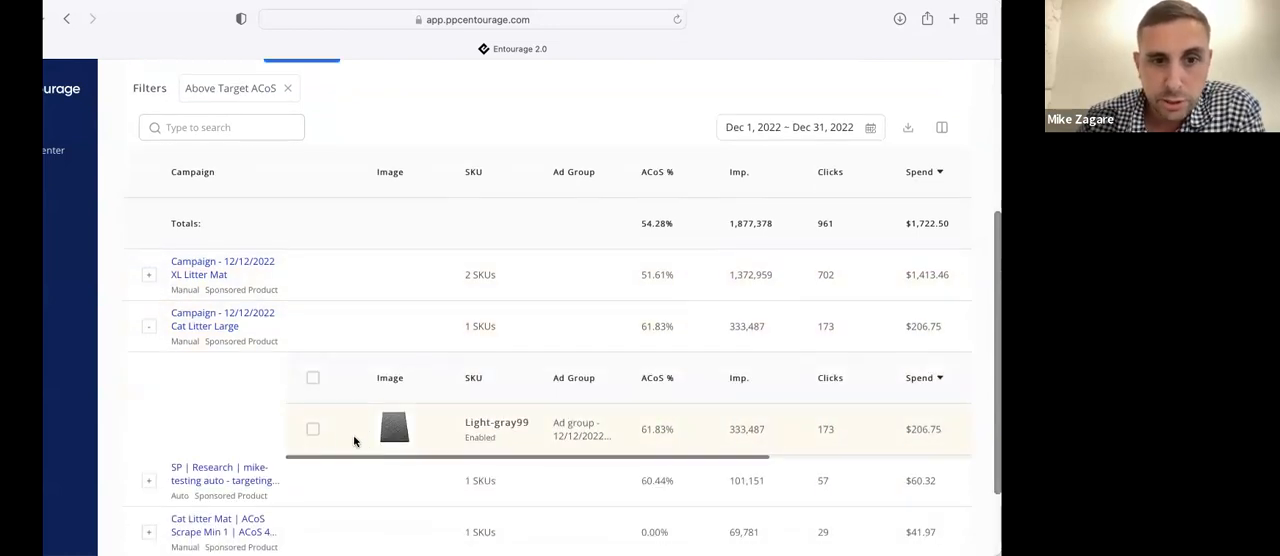
Select the Light-gray99 SKU under Campaign - 12/12/2022 Cat Litter Large and review the available optimization modules
click(313, 431)
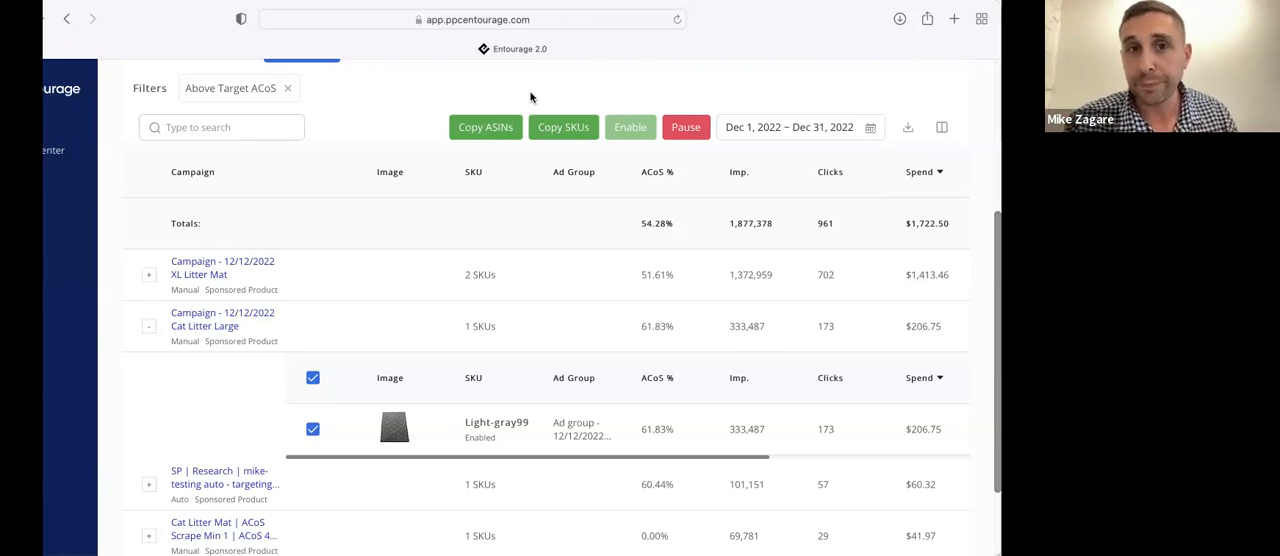
scroll(535, 100, up, 4)
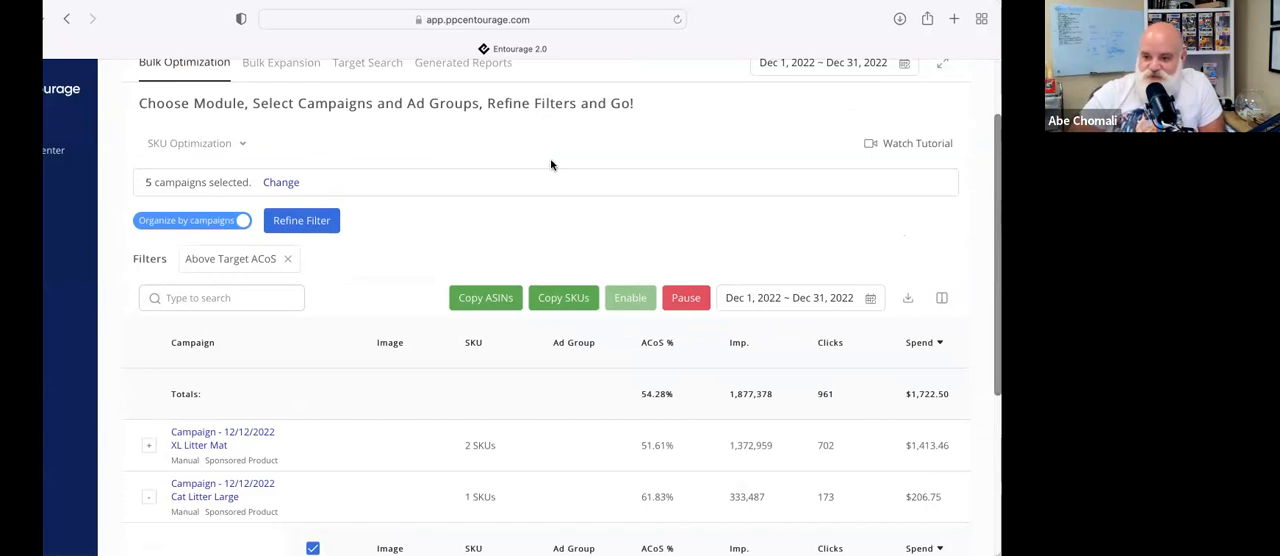
scroll(548, 170, up, 2)
scroll(546, 178, down, 2)
scroll(546, 178, down, 2)
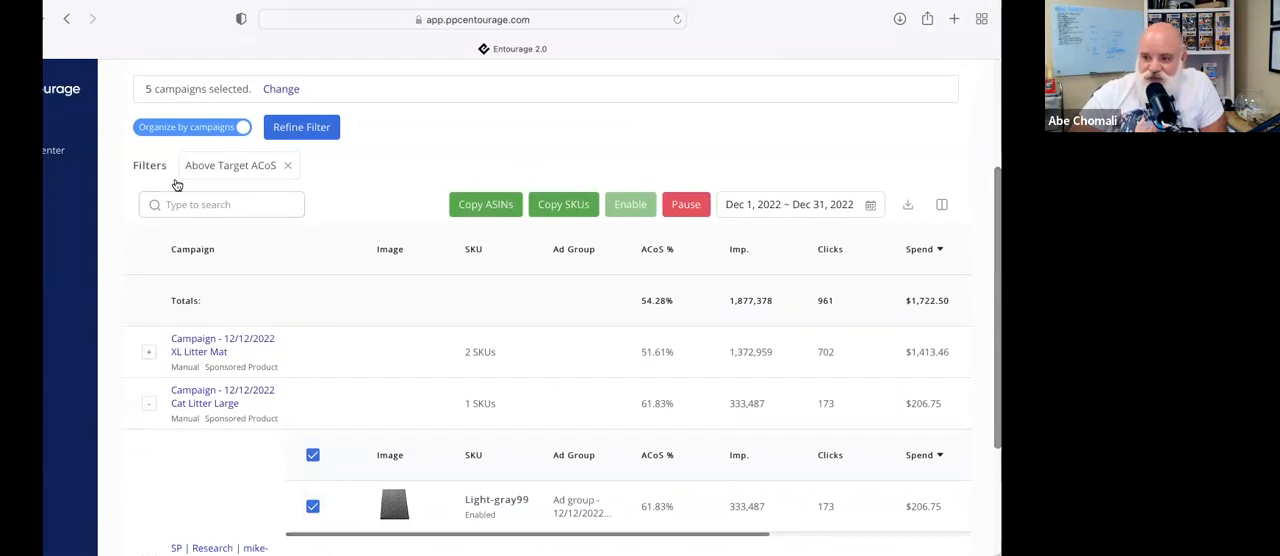
scroll(170, 184, up, 4)
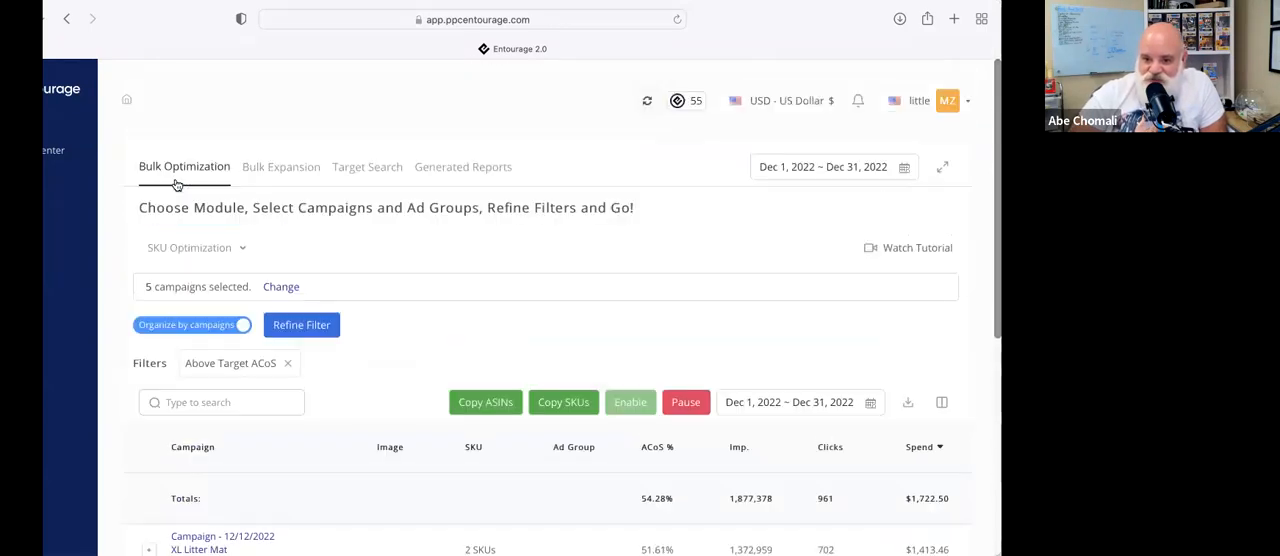
click(222, 247)
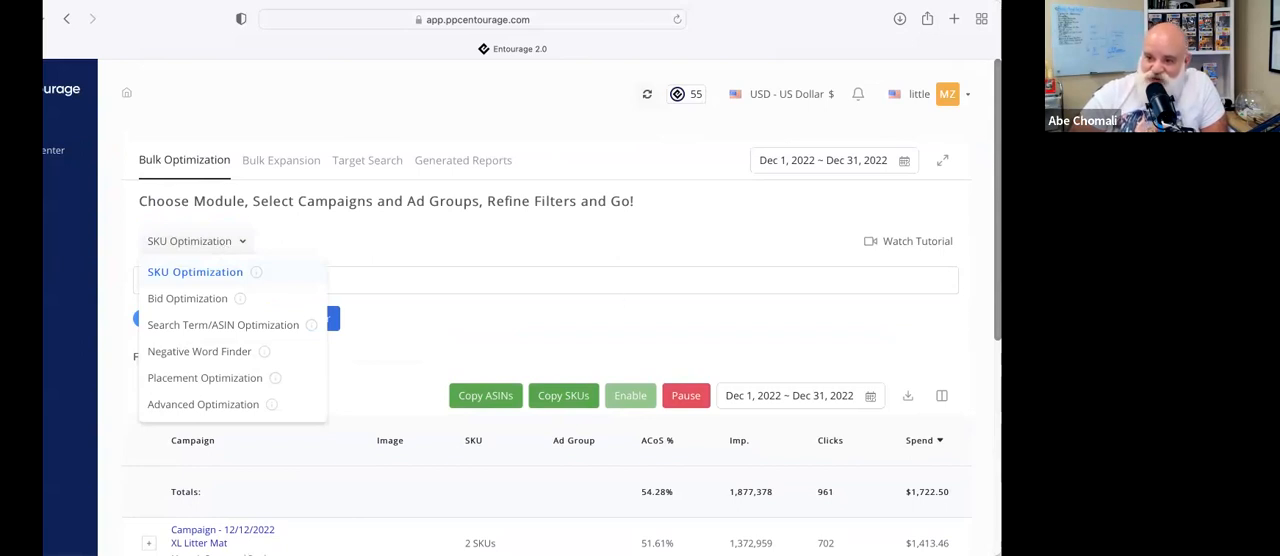
Add the CTR % column to the SKU results table, place it directly after ACoS % and apply the layout
click(937, 393)
click(800, 165)
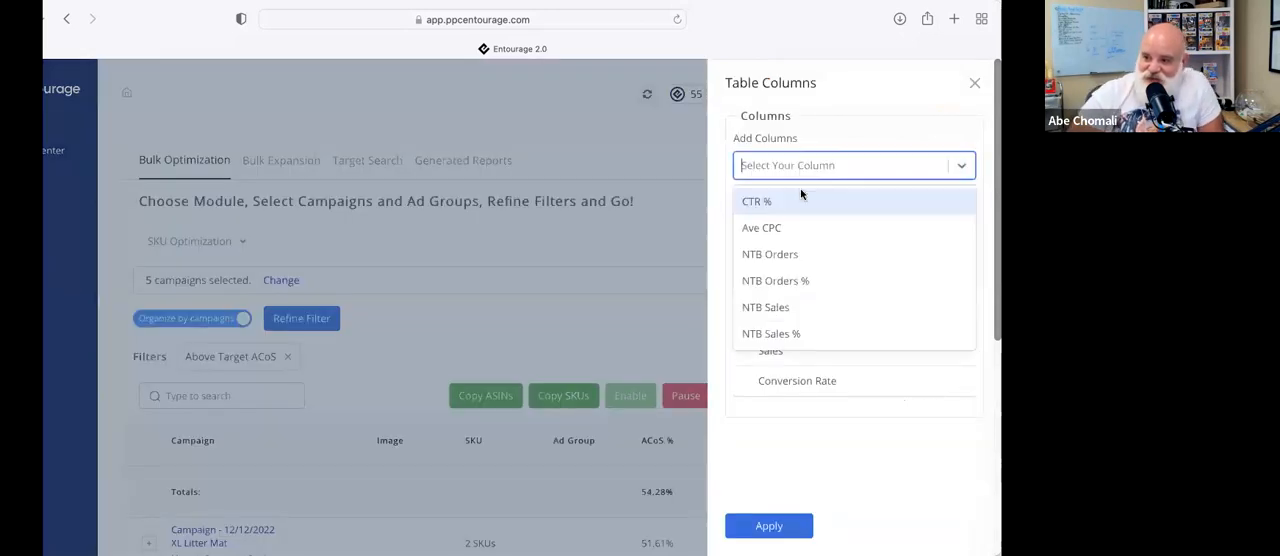
click(768, 201)
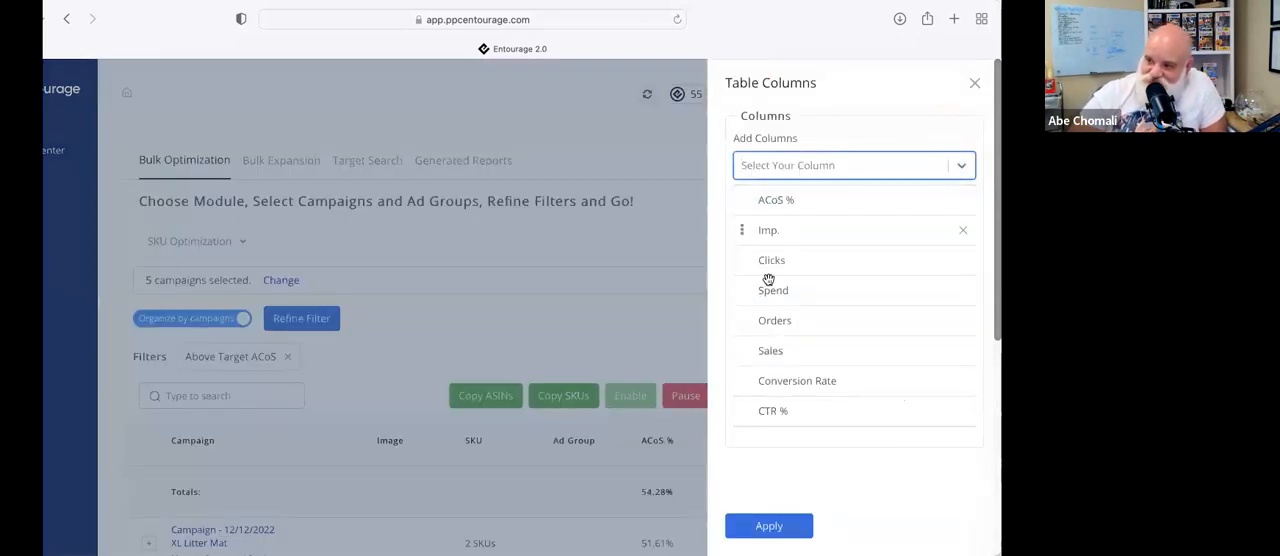
drag(771, 411, 781, 228)
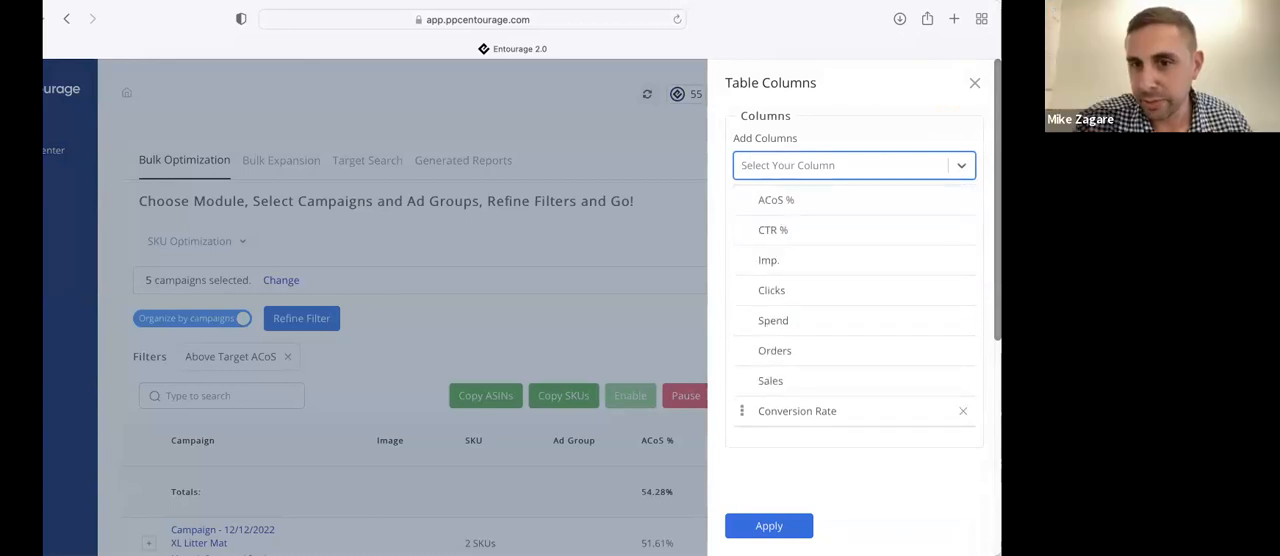
click(769, 526)
Expand Campaign - 12/12/2022 XL Litter Mat alongside Cat Litter Large and compare the metrics of their SKUs
scroll(681, 321, down, 2)
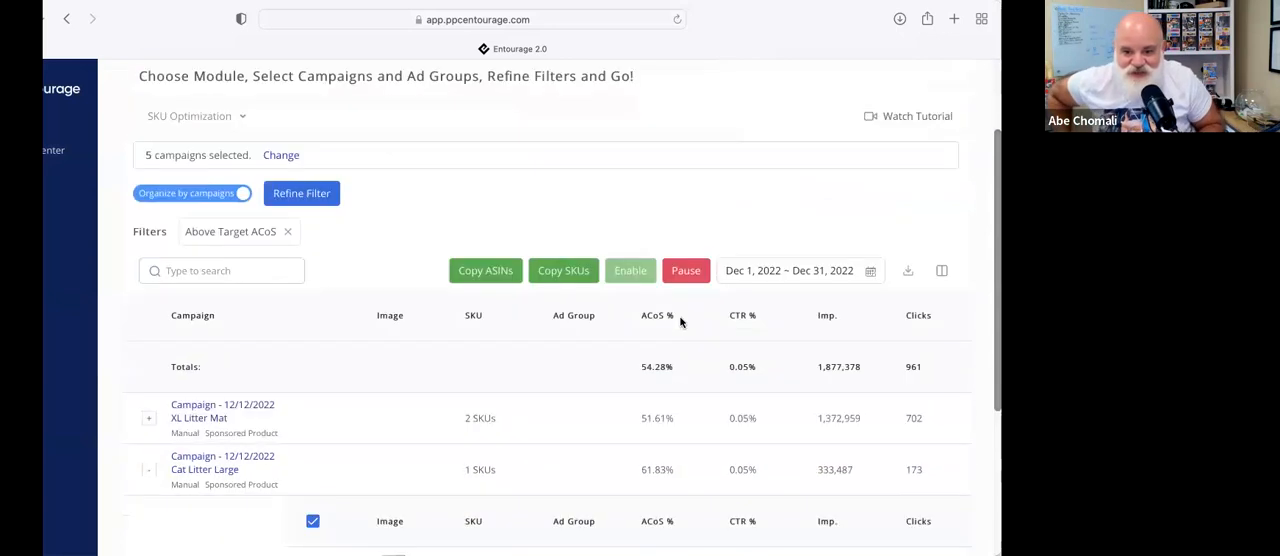
scroll(681, 321, down, 2)
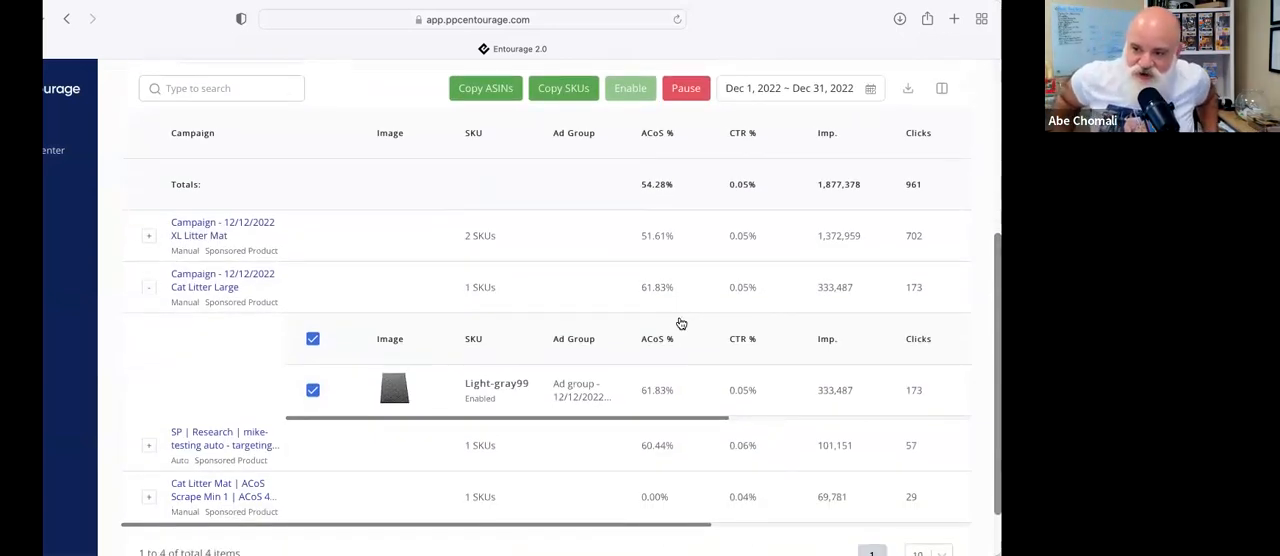
click(148, 287)
click(149, 273)
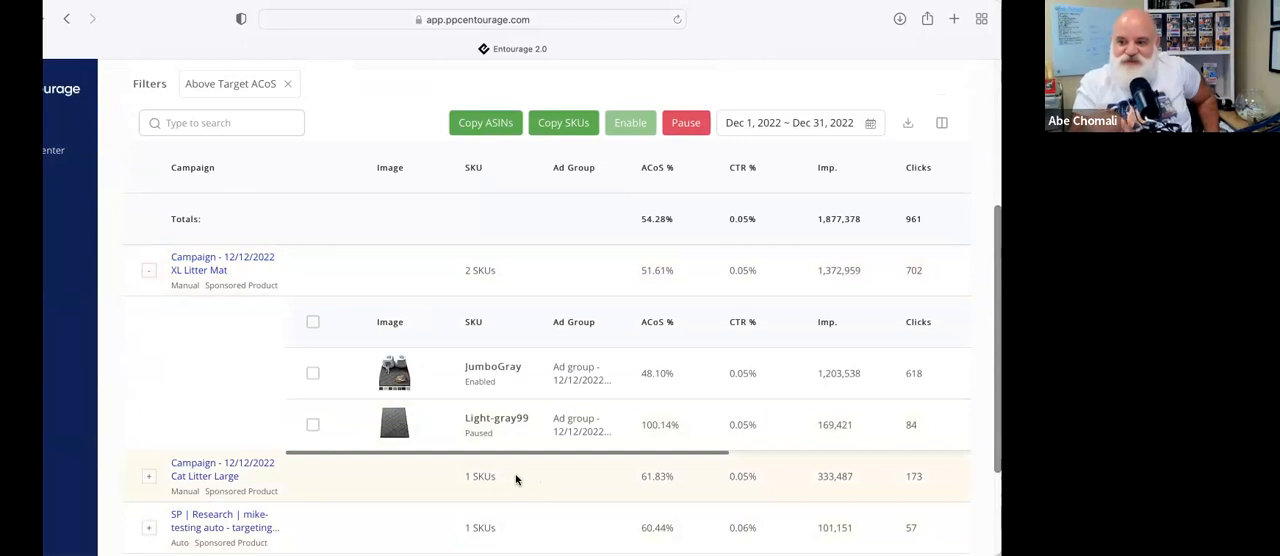
click(148, 476)
scroll(430, 421, down, 3)
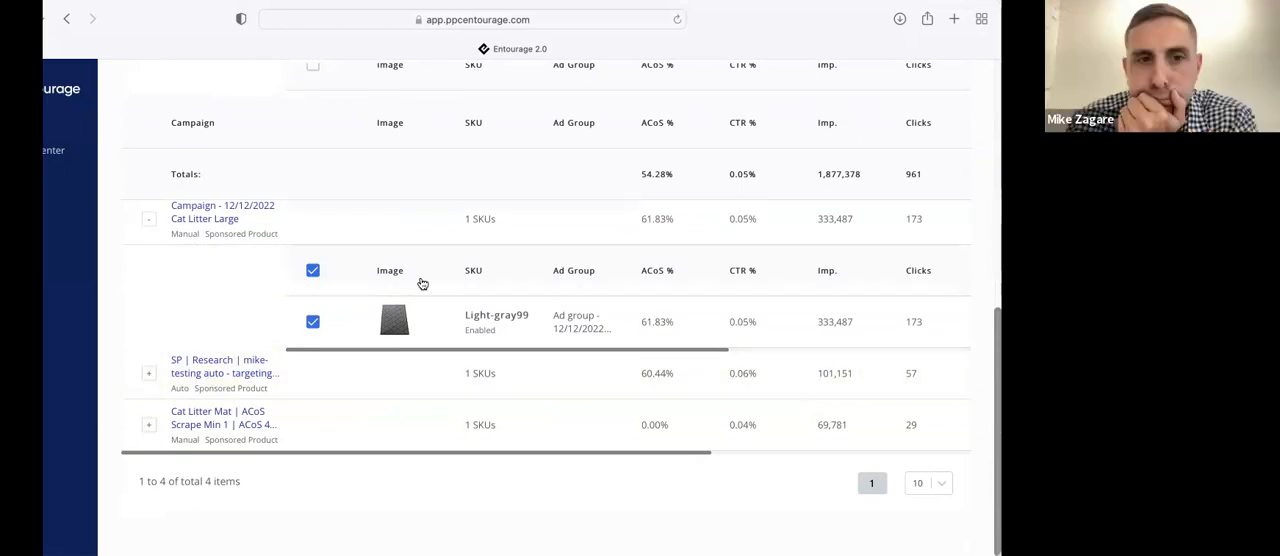
scroll(273, 288, up, 5)
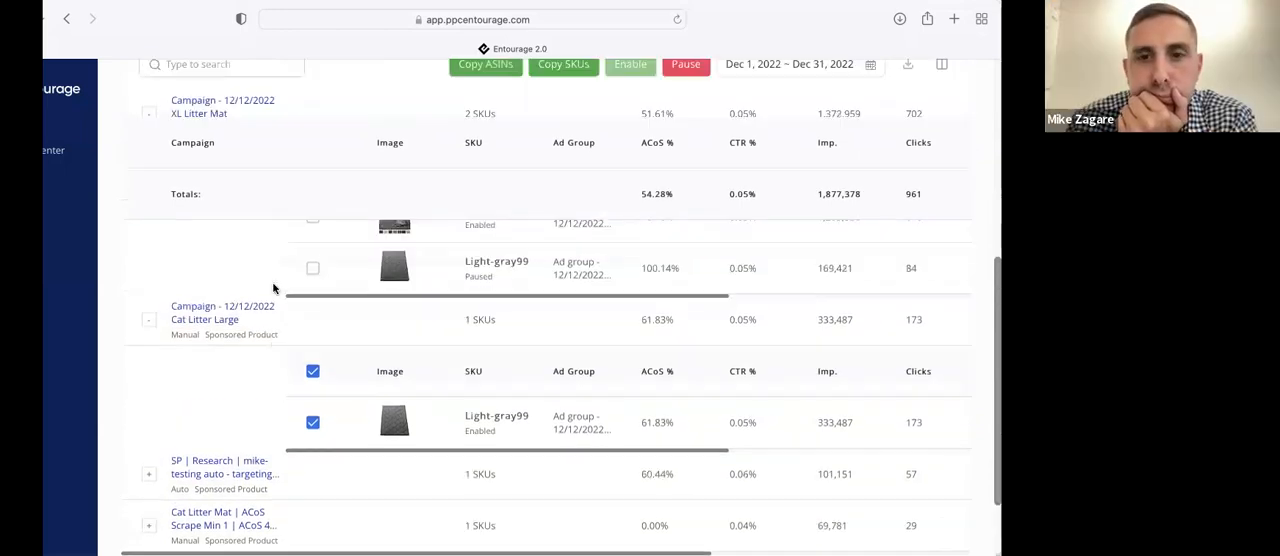
scroll(273, 288, down, 1)
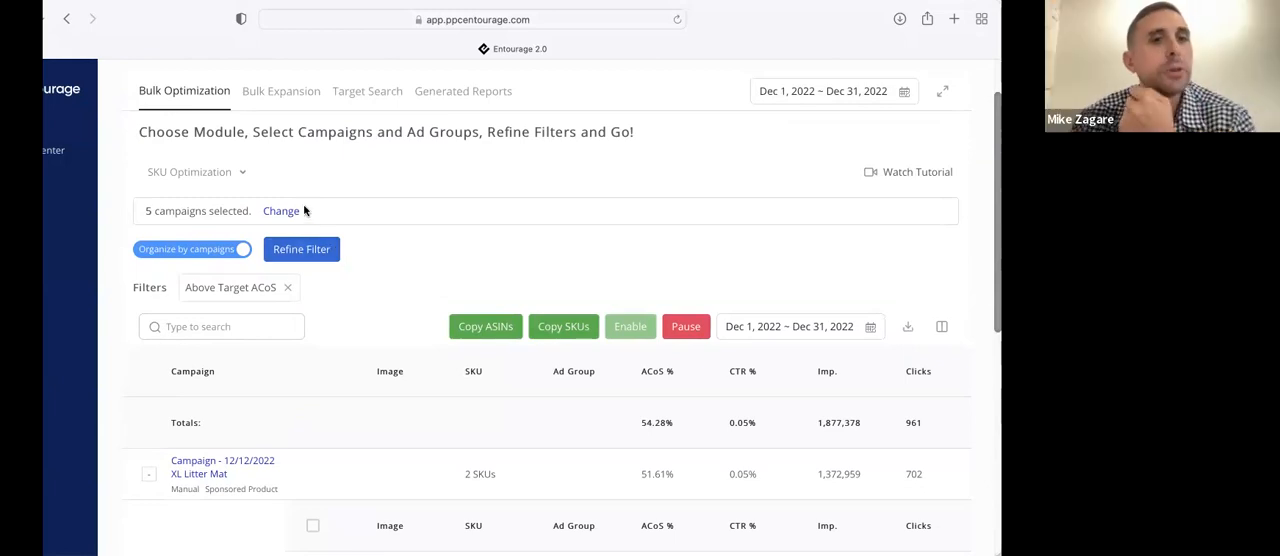
Switch to the Bid Optimization module and continue with the five selected campaigns and all of their ad groups
click(236, 179)
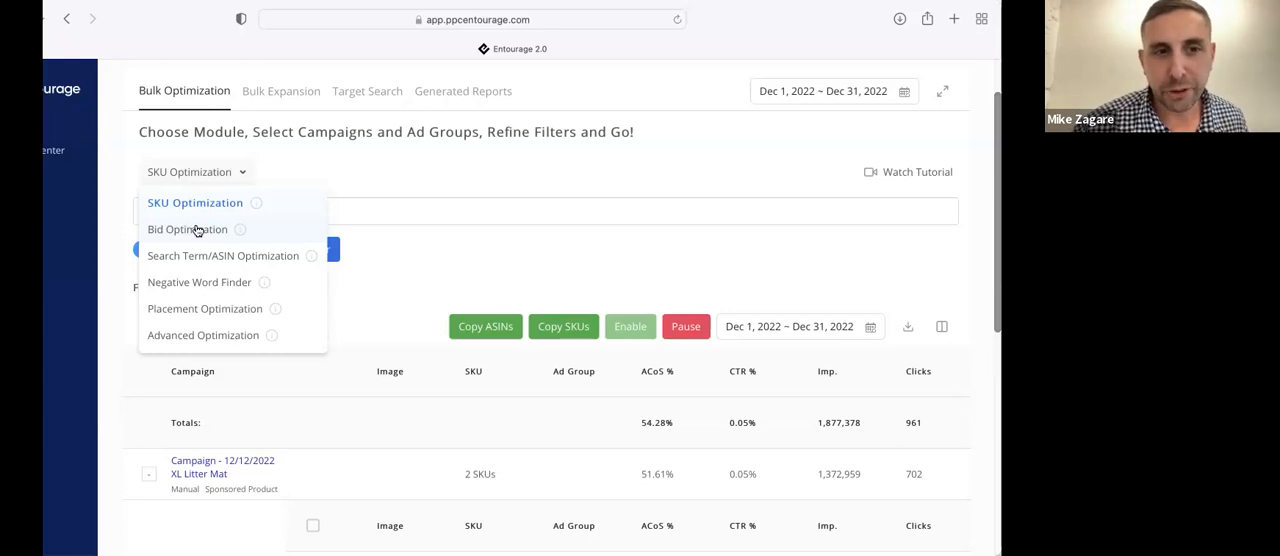
click(197, 231)
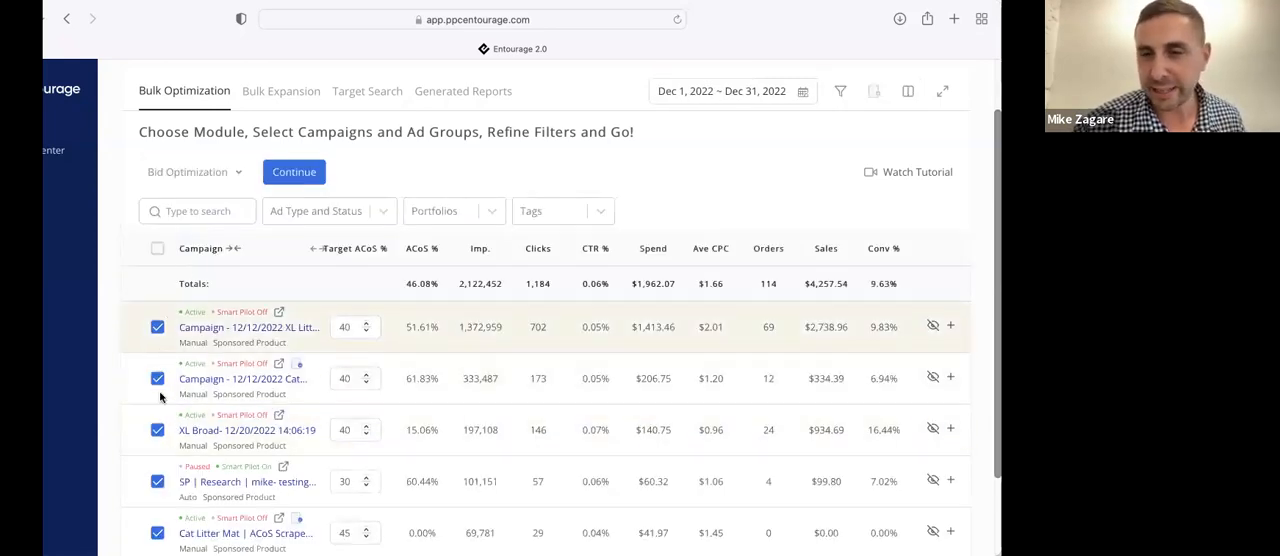
click(294, 172)
click(662, 466)
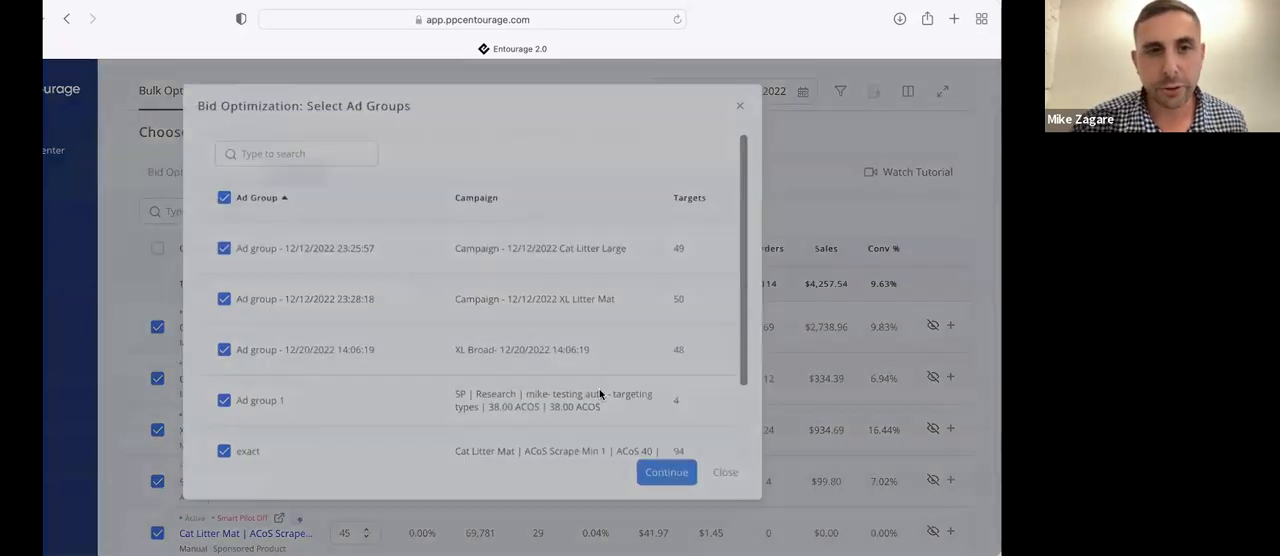
Enable the Above Target ACoS filter for Bid Optimization and generate the keyword results
click(273, 180)
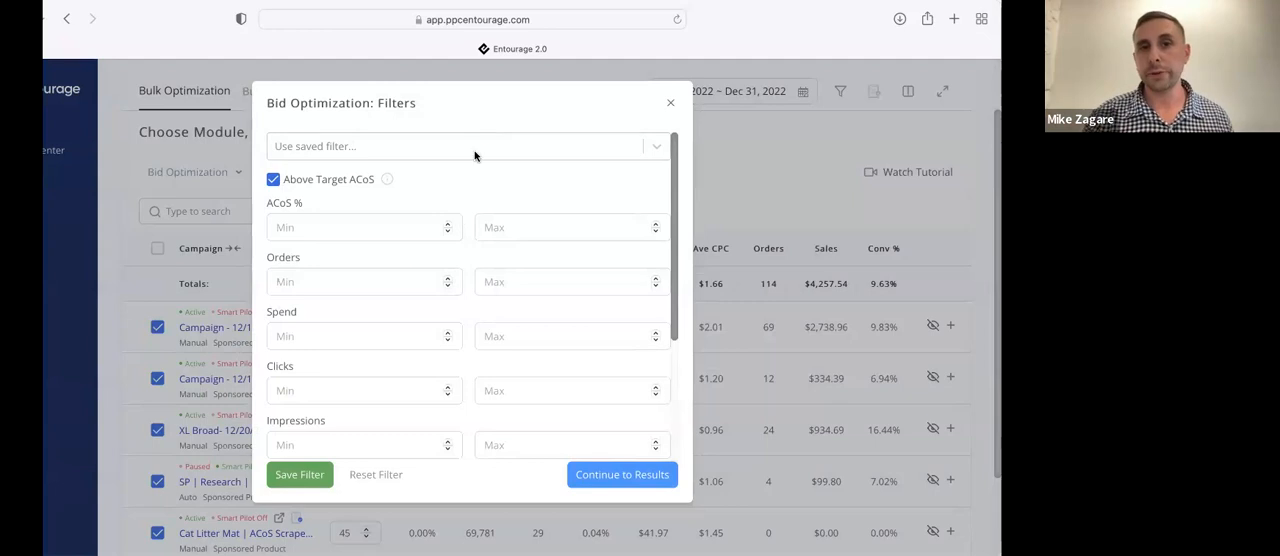
click(605, 474)
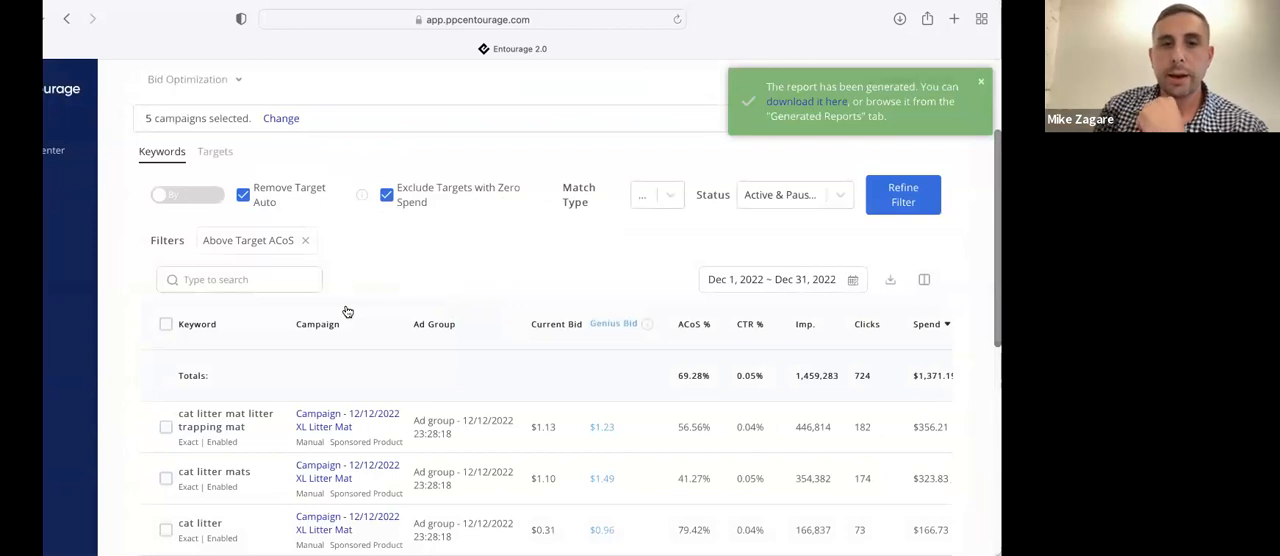
scroll(359, 344, down, 3)
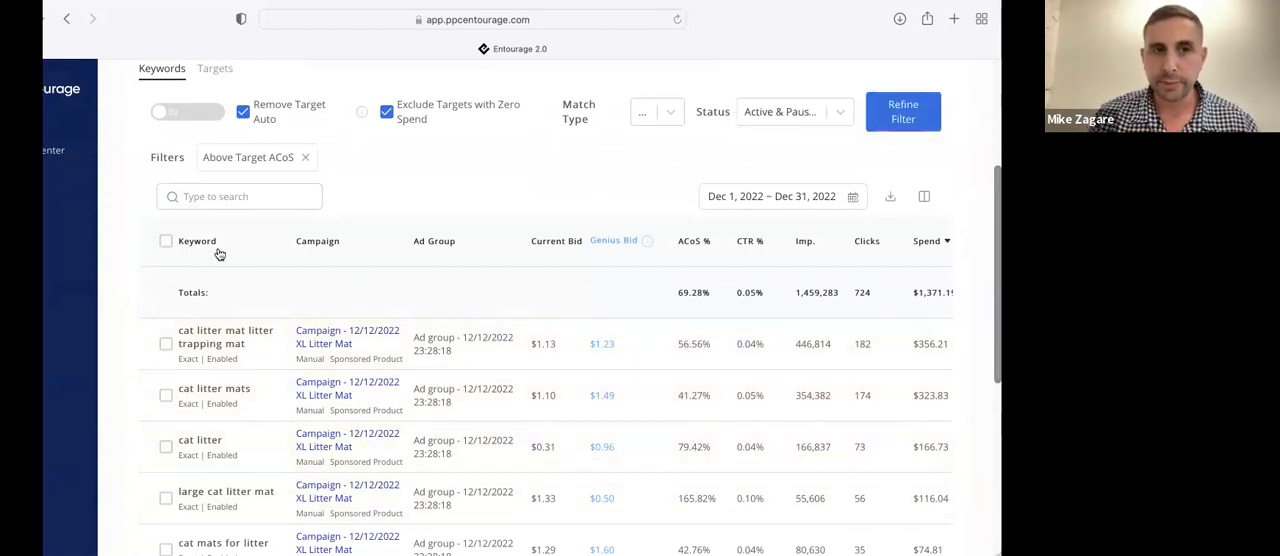
Organize the keywords by campaign and, under XL Litter Mat, select cat litter mat litter trapping mat, cat litter mats and cat litter
click(200, 113)
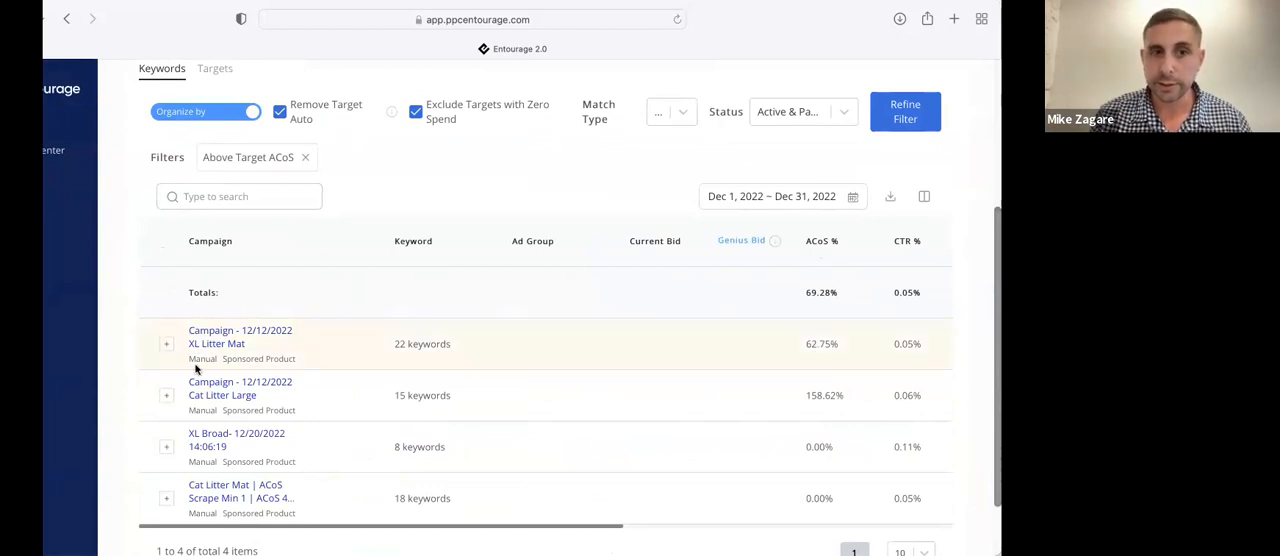
click(167, 347)
scroll(406, 366, down, 2)
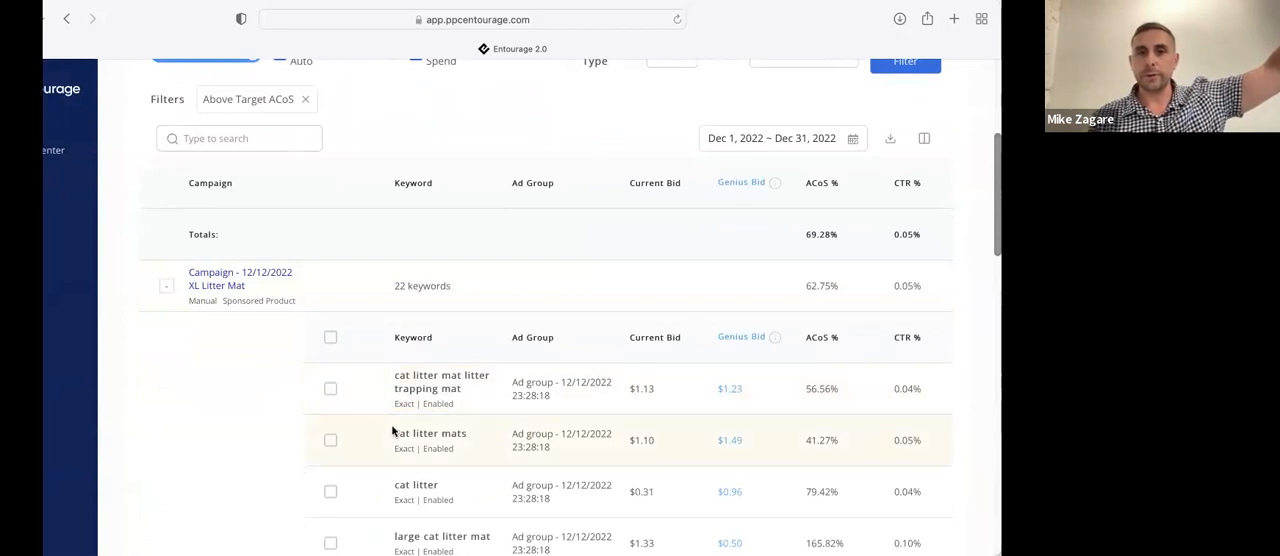
click(330, 389)
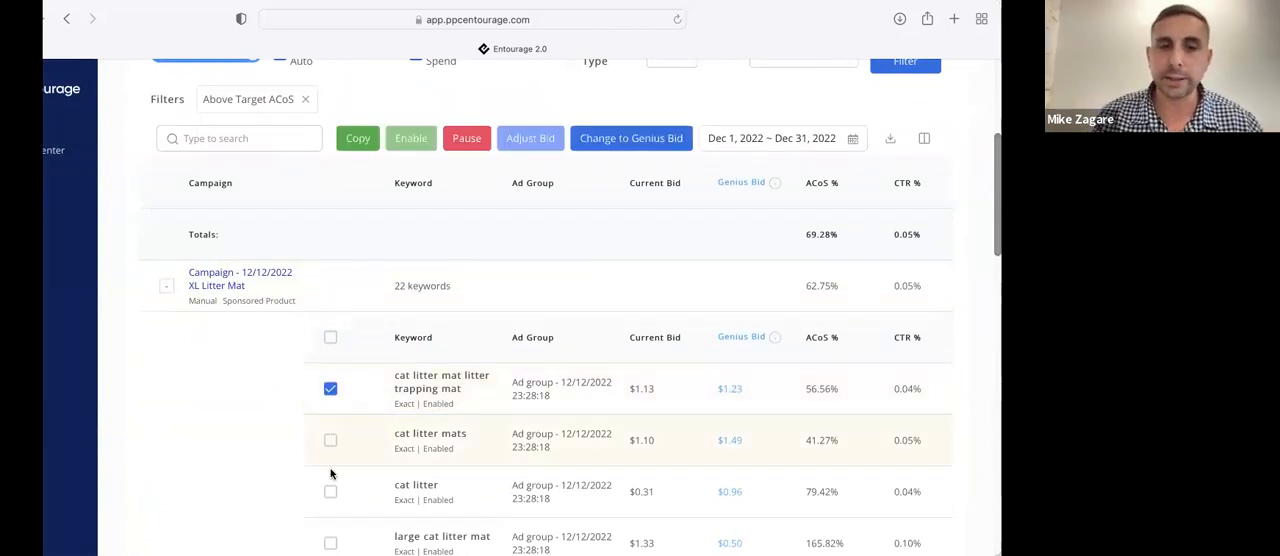
click(330, 440)
click(330, 491)
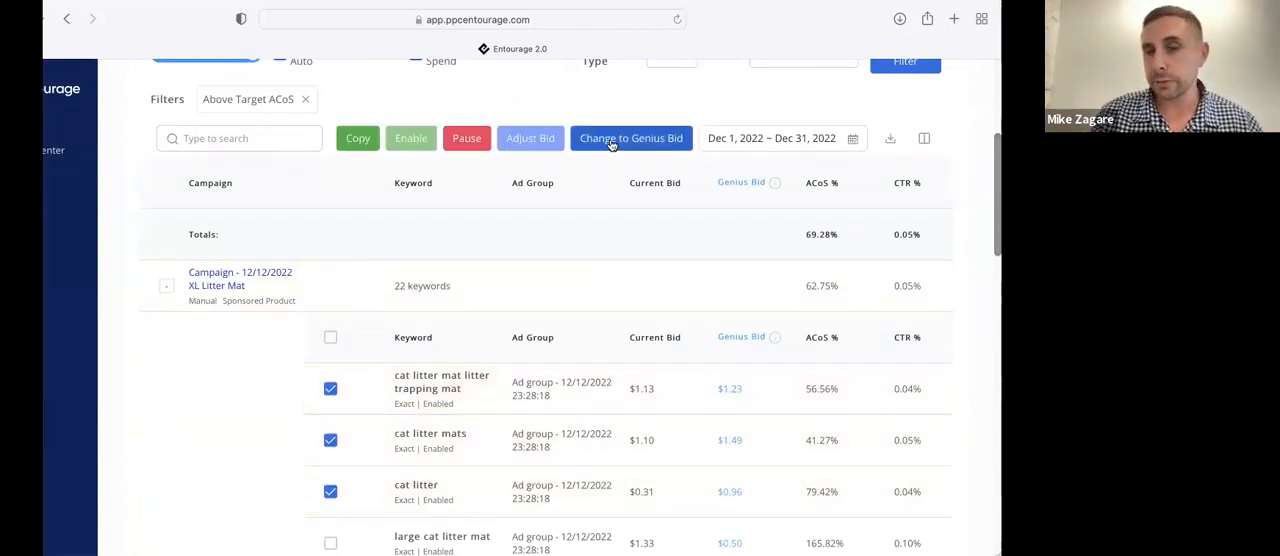
Review the bid adjustment methods available for the three selected keywords, including the average CPC options, and cancel the adjustment
click(533, 140)
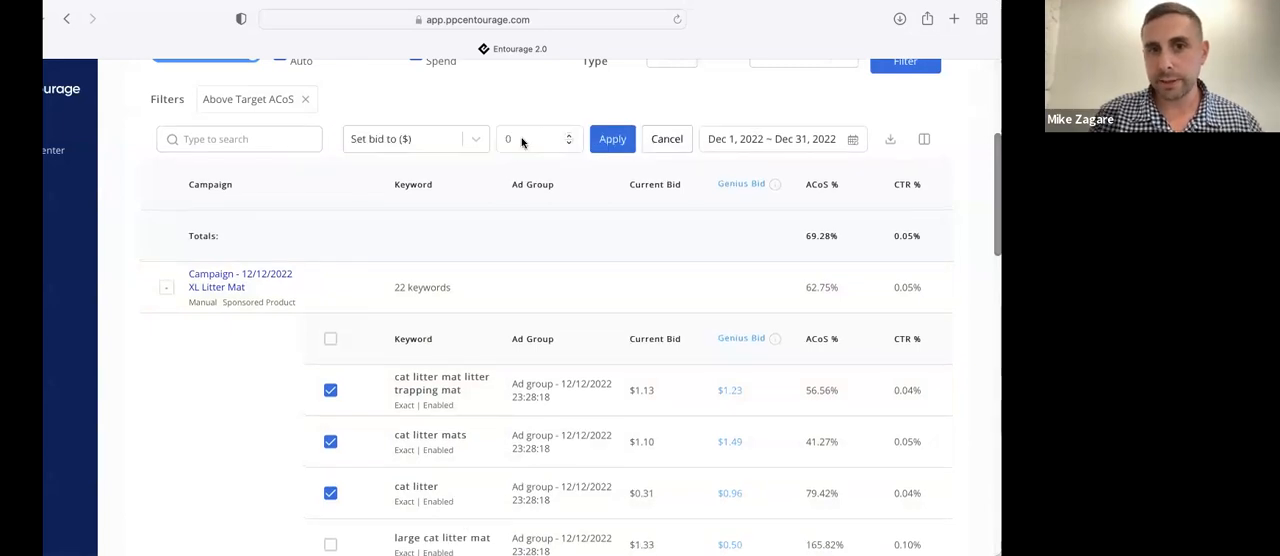
click(474, 139)
scroll(444, 248, down, 1)
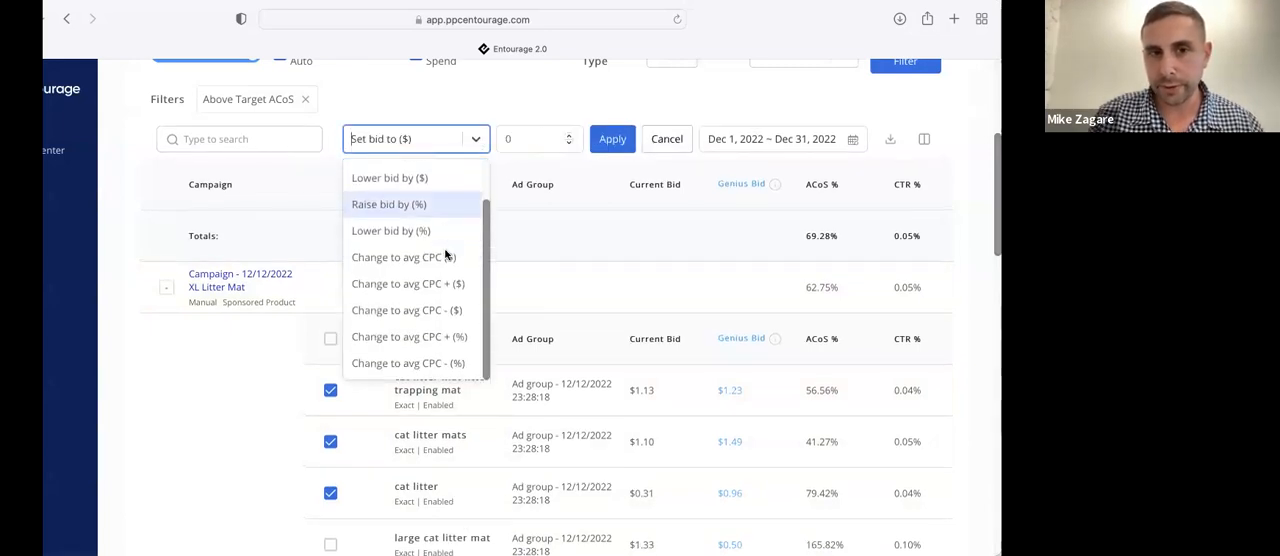
scroll(446, 252, up, 1)
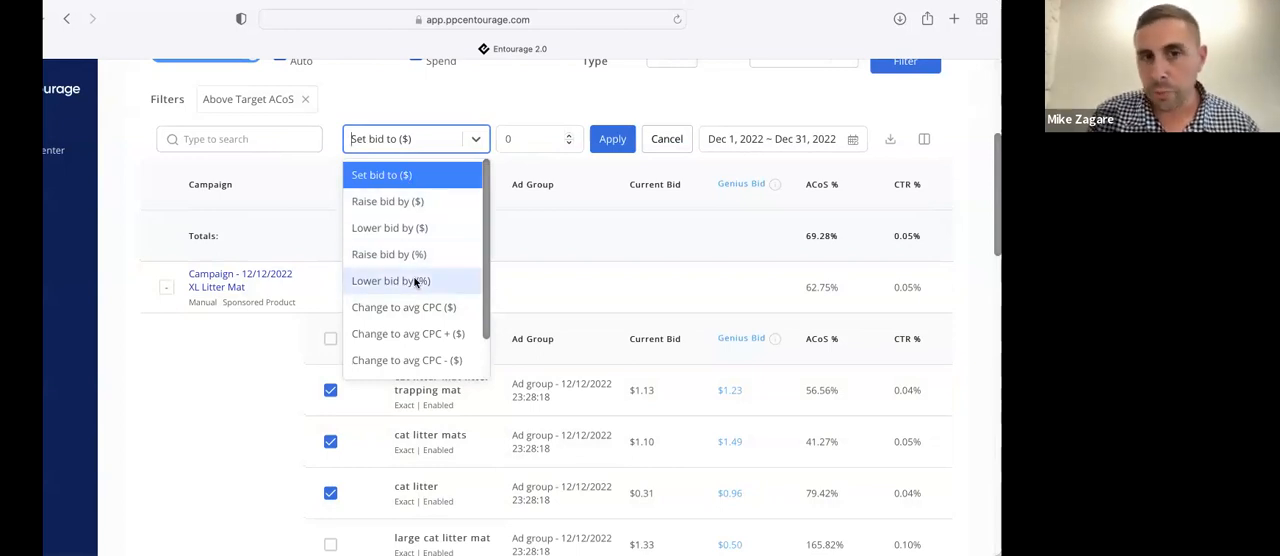
scroll(405, 274, down, 1)
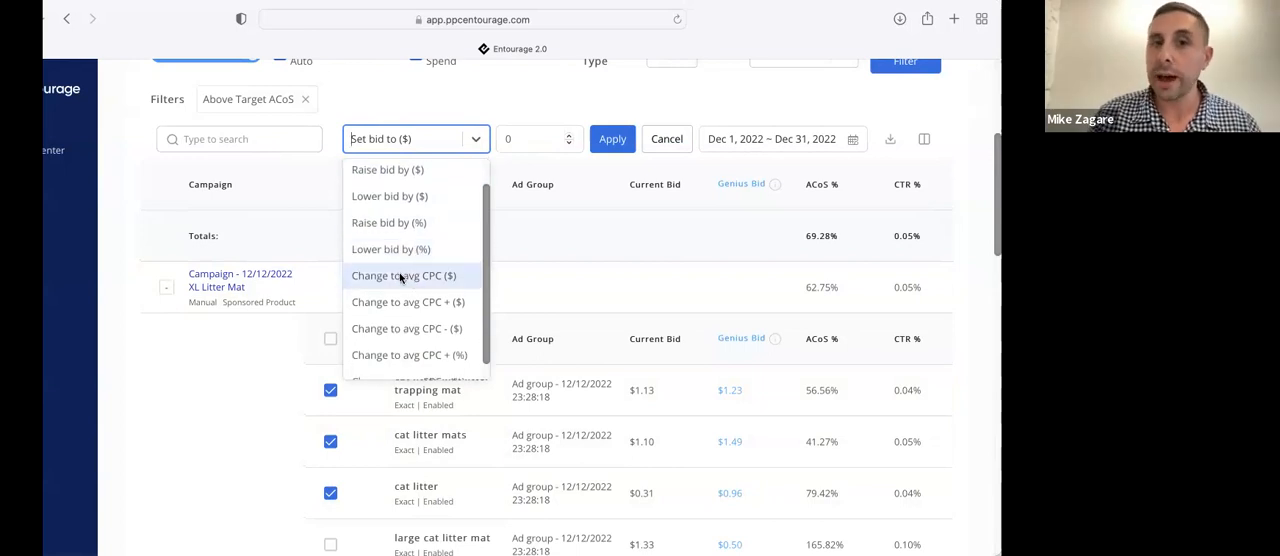
scroll(399, 272, down, 1)
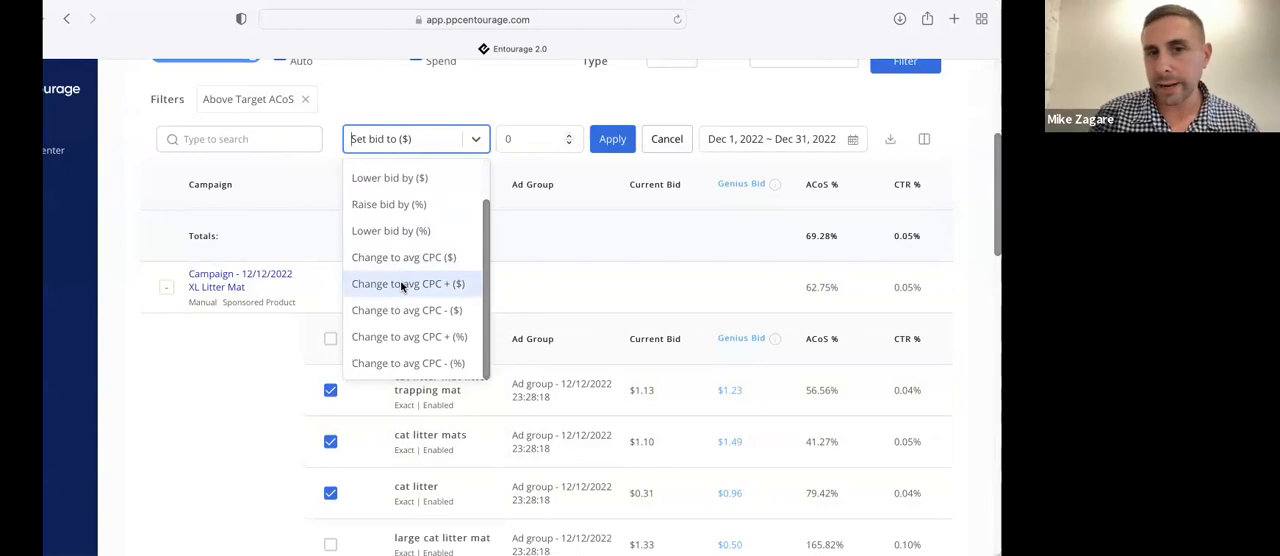
scroll(400, 280, up, 2)
click(556, 190)
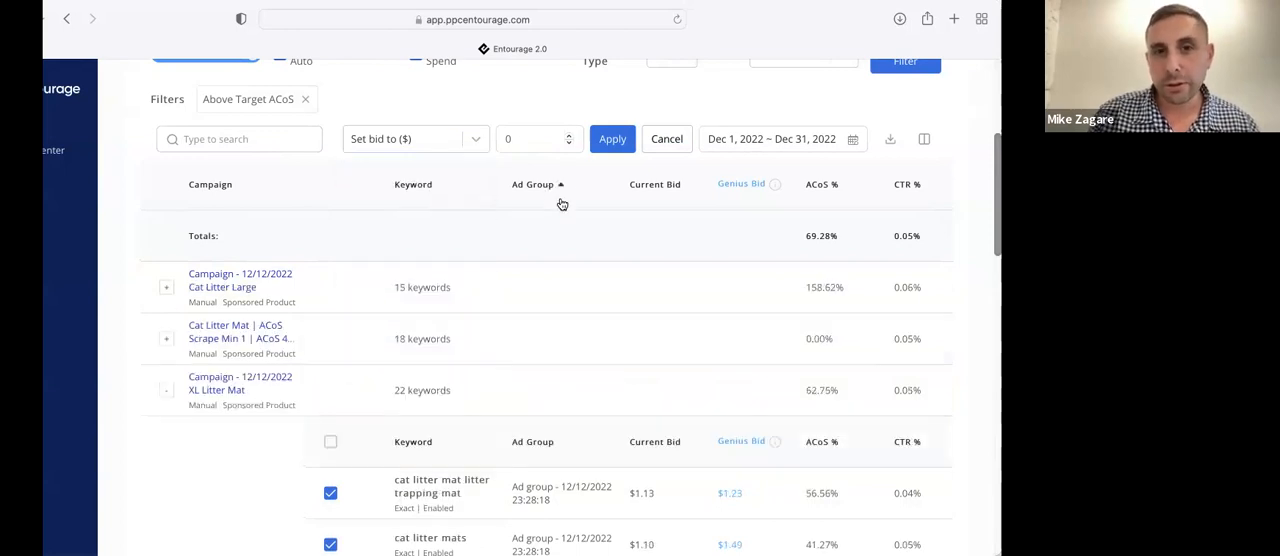
click(475, 136)
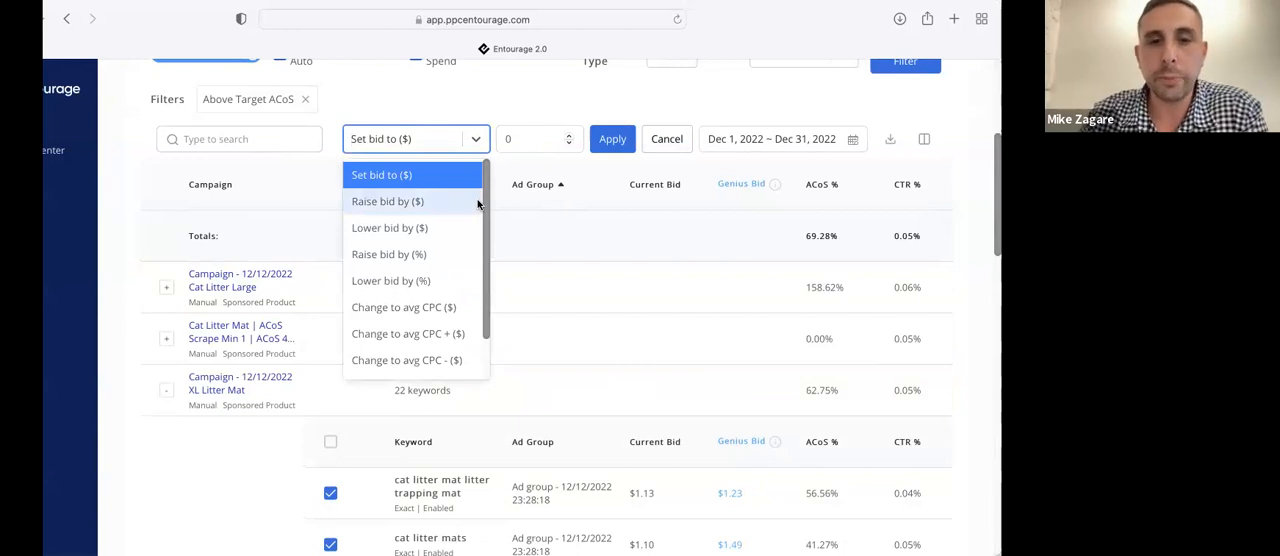
click(668, 144)
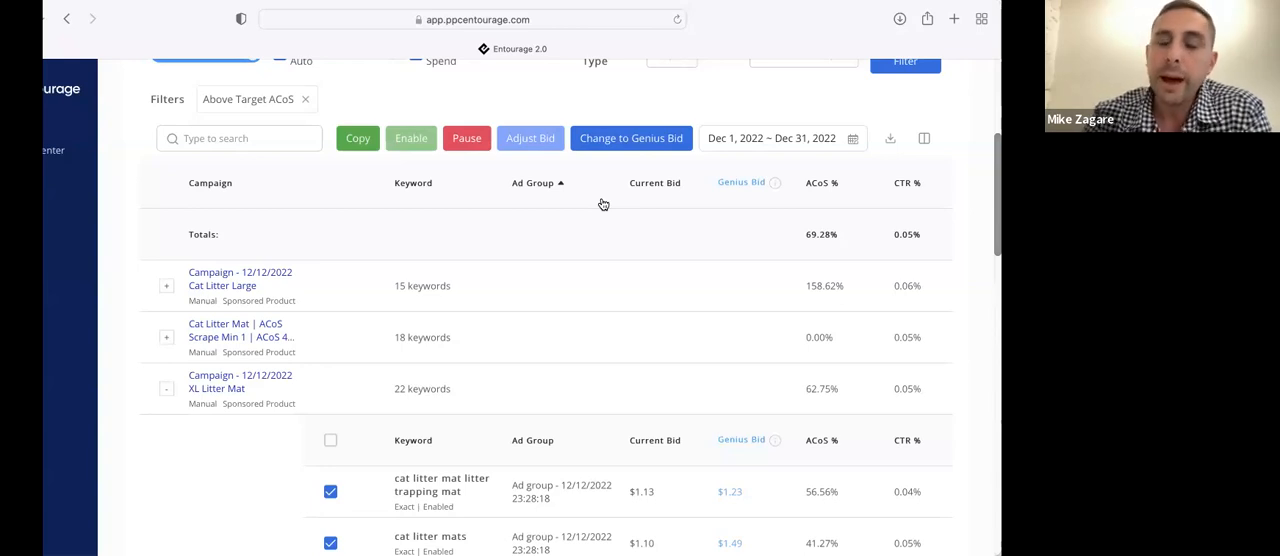
Compare the current bids, Genius Bids and ACoS of the keywords in Campaign - 12/12/2022 XL Litter Mat
scroll(605, 210, down, 4)
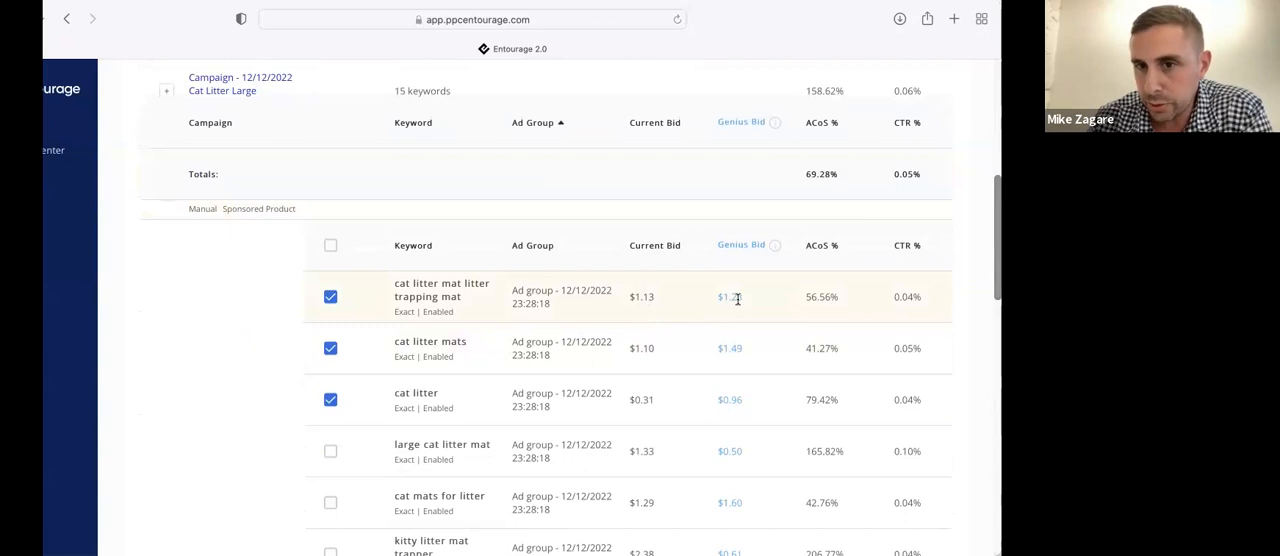
scroll(737, 297, up, 2)
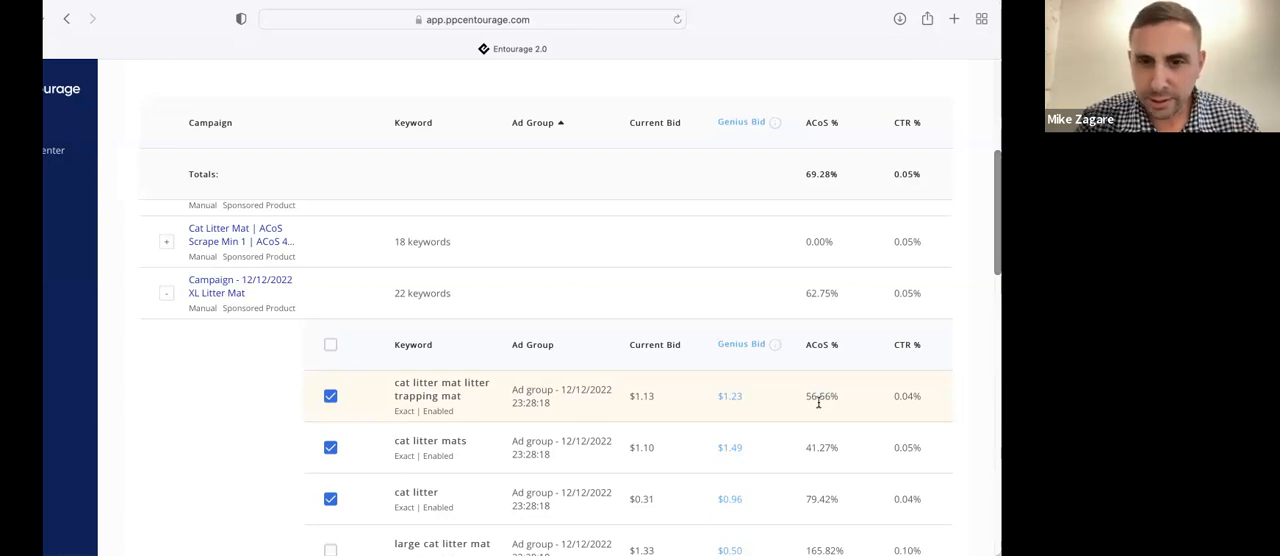
scroll(819, 404, up, 1)
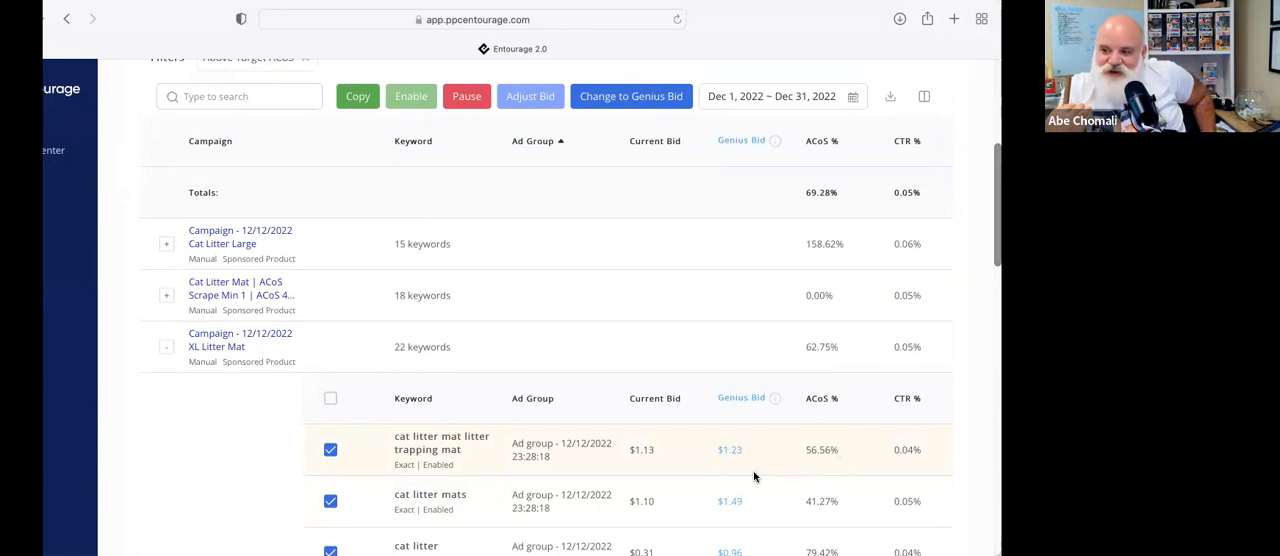
Examine how the Genius Bids of the three selected XL Litter Mat keywords relate to their ACoS and the campaign totals
scroll(755, 477, down, 1)
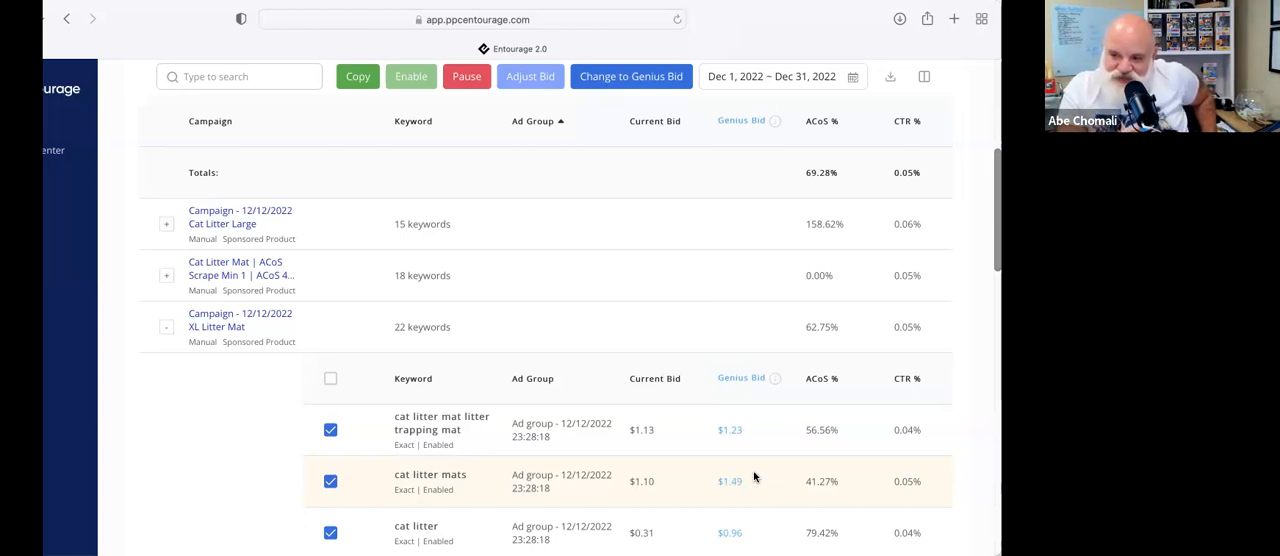
scroll(754, 472, up, 1)
scroll(754, 472, down, 1)
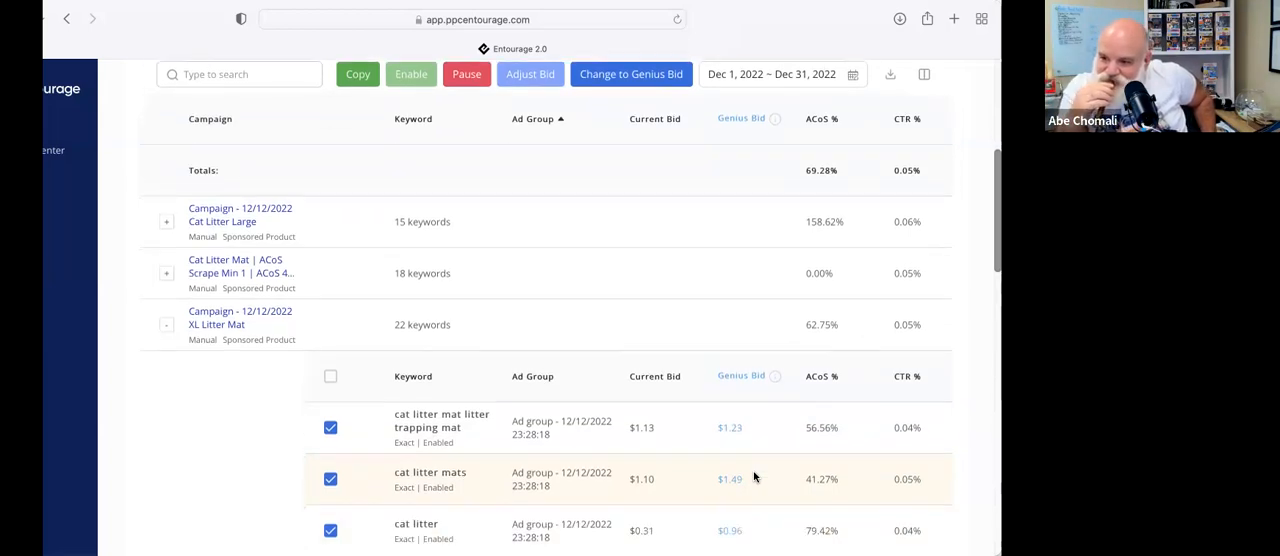
scroll(770, 450, down, 1)
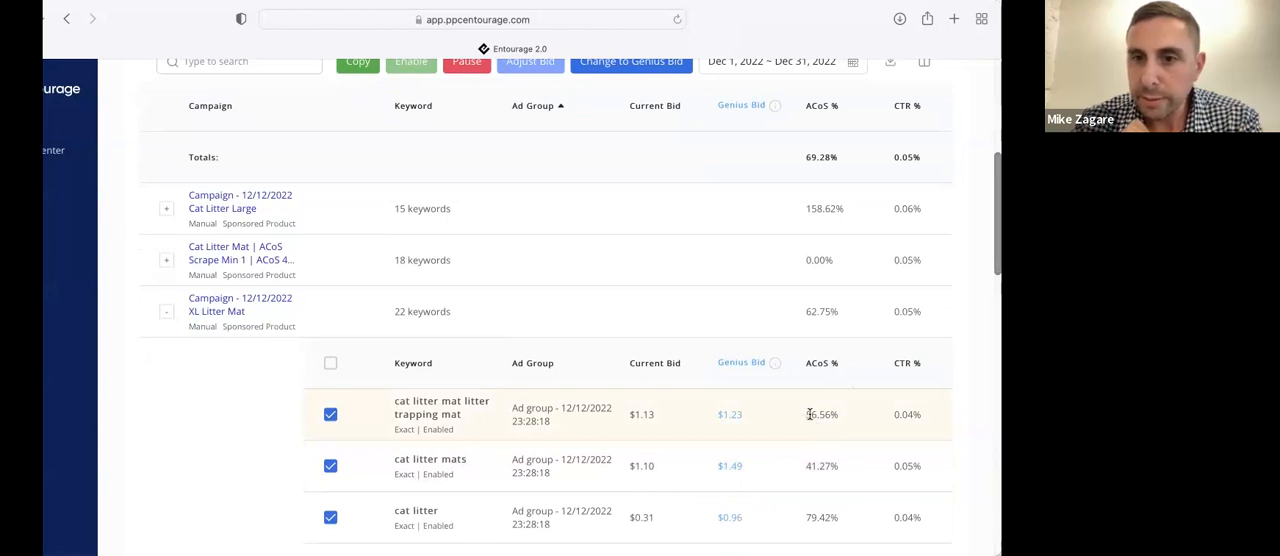
scroll(810, 414, up, 2)
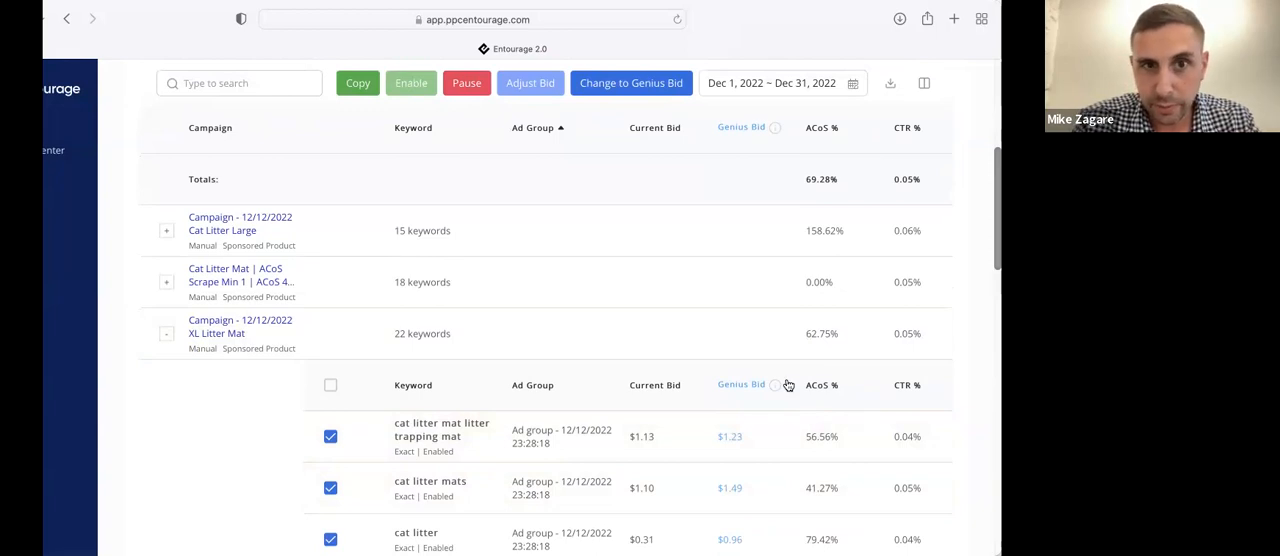
scroll(788, 385, up, 5)
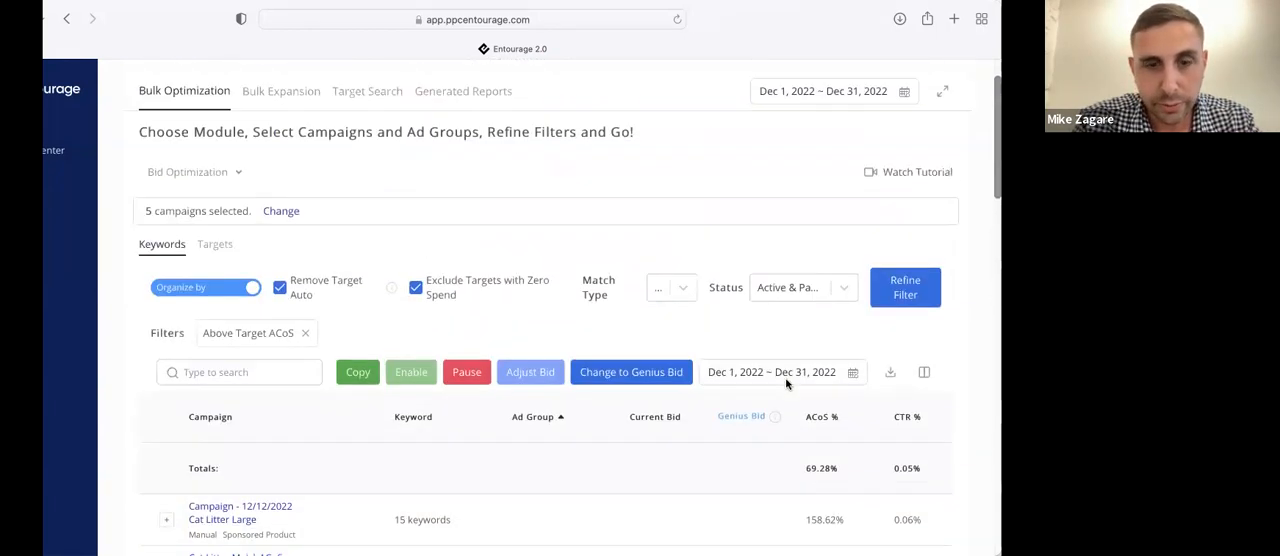
scroll(786, 384, down, 10)
scroll(795, 440, up, 6)
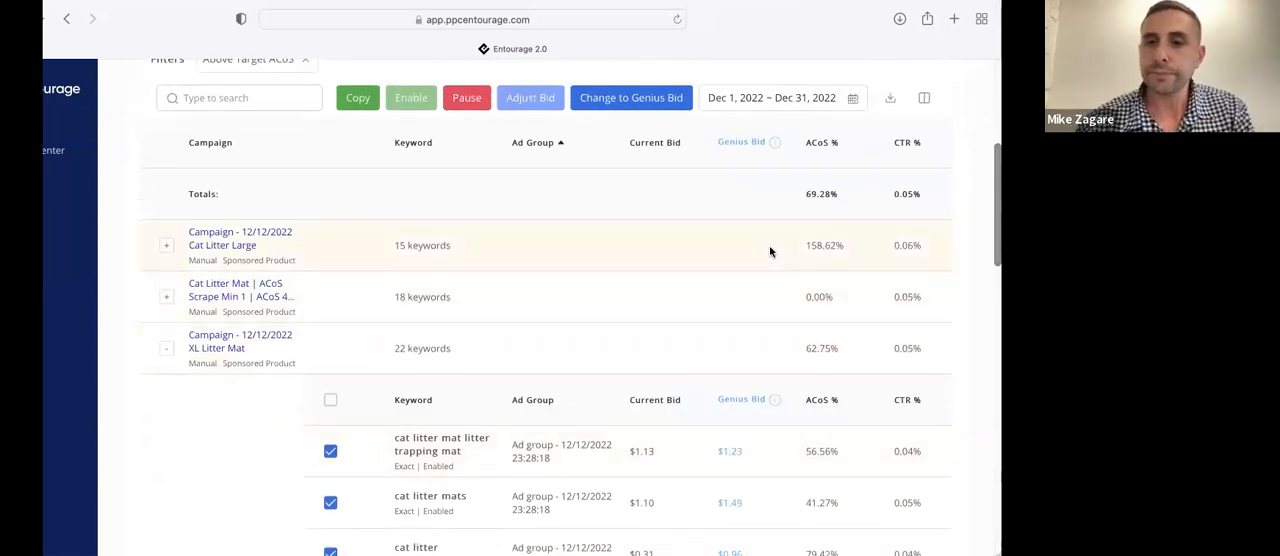
scroll(769, 245, down, 1)
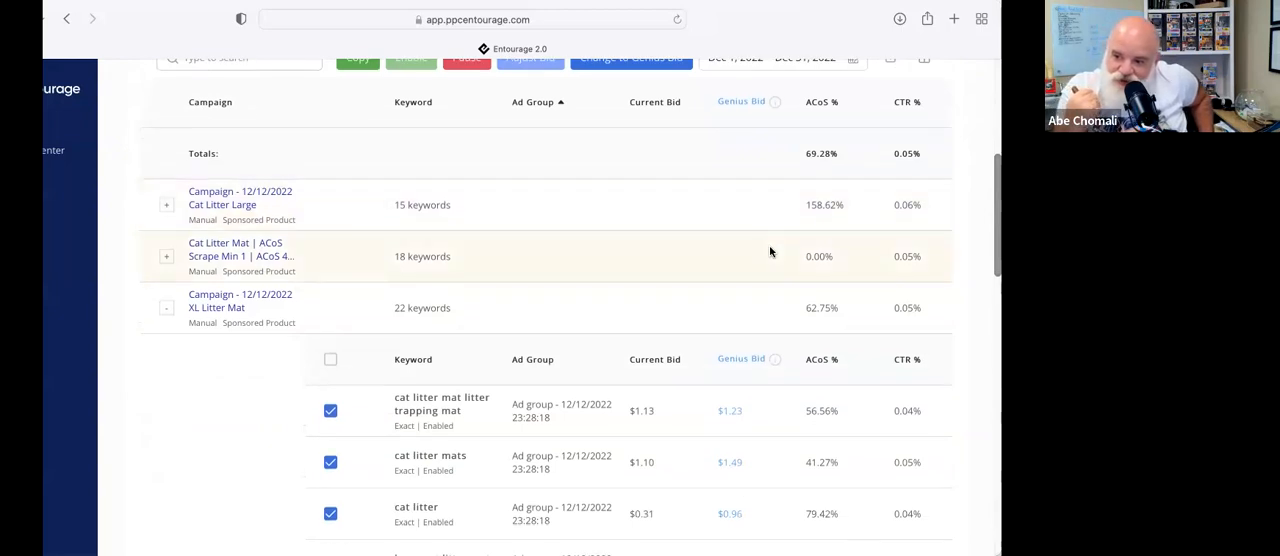
scroll(769, 250, up, 1)
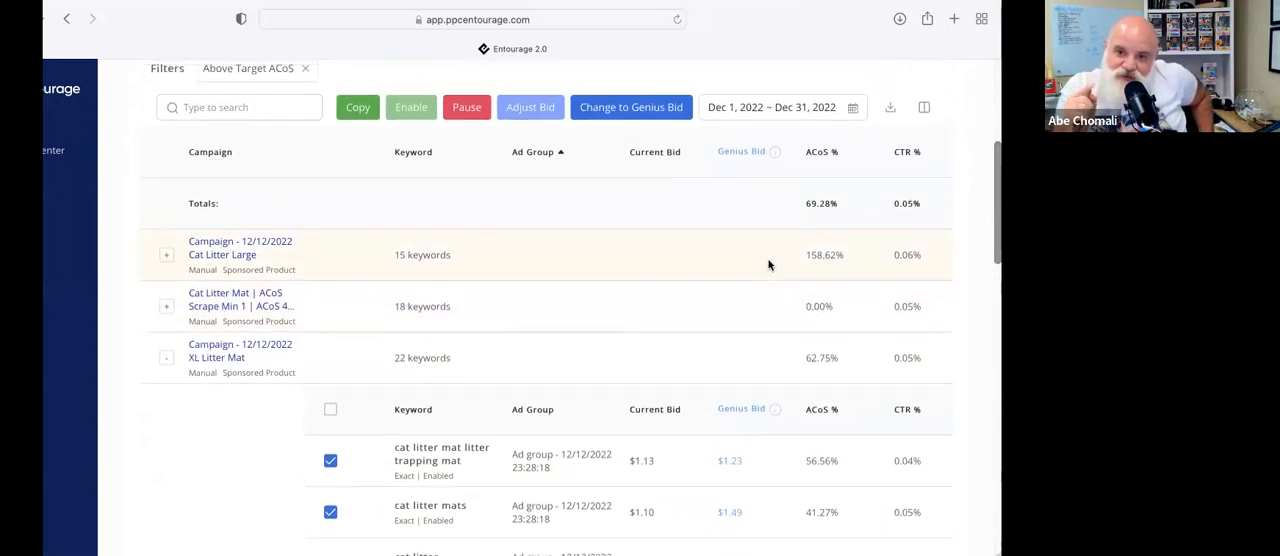
Remove the Above Target ACoS filter from the Bid Optimization keyword results
scroll(769, 262, up, 3)
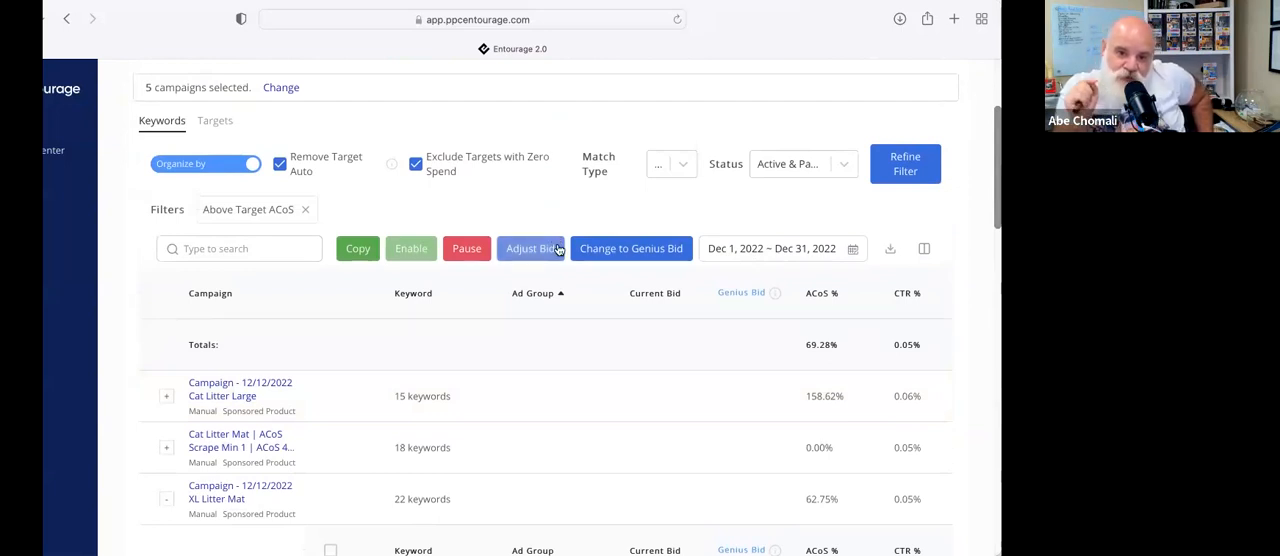
scroll(559, 249, down, 1)
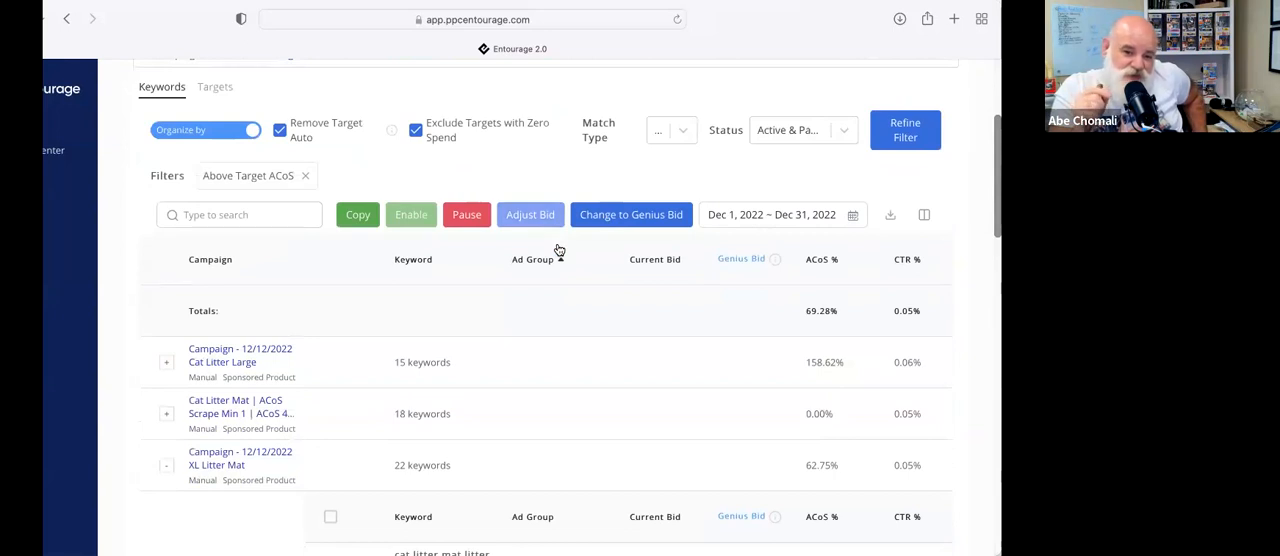
scroll(559, 249, down, 1)
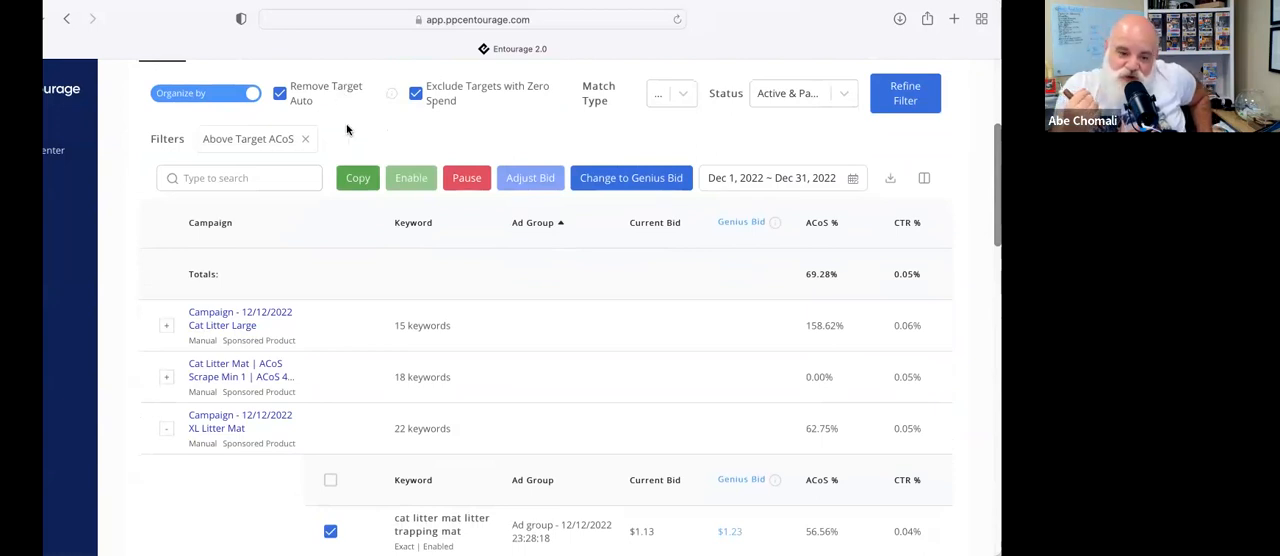
click(305, 139)
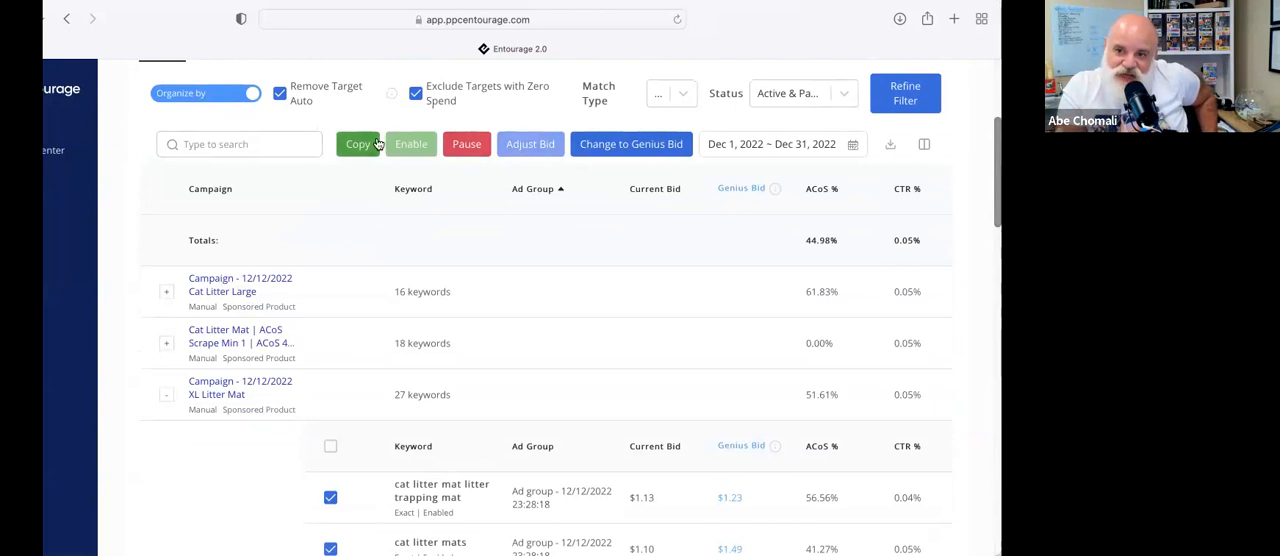
scroll(388, 140, up, 4)
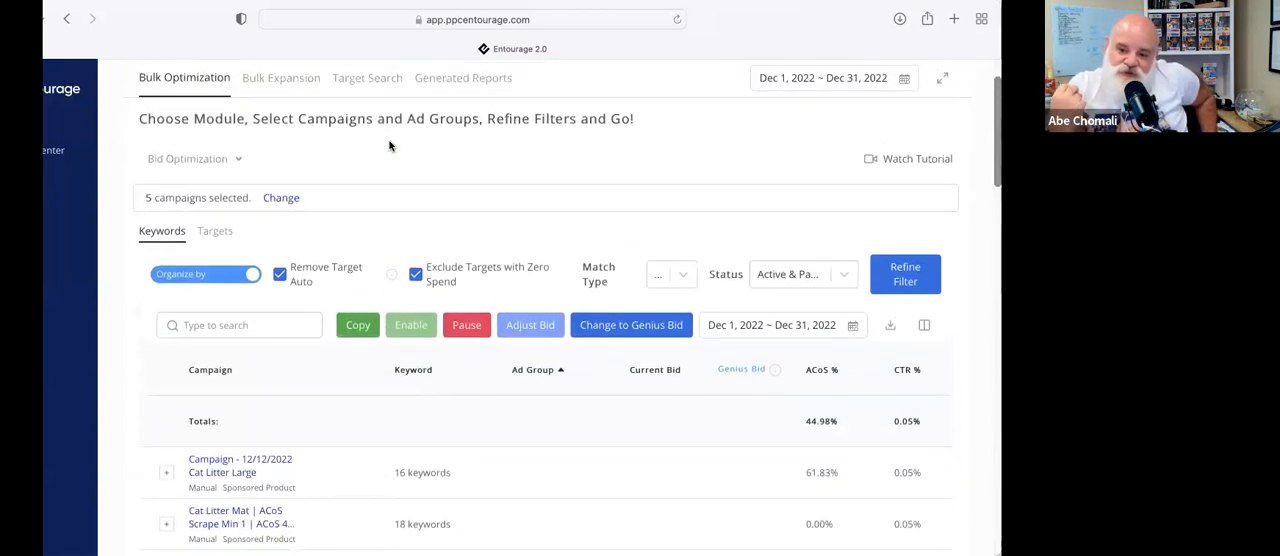
Refine the Bid Optimization results to keywords with an ACoS between 1 and 25%
click(900, 278)
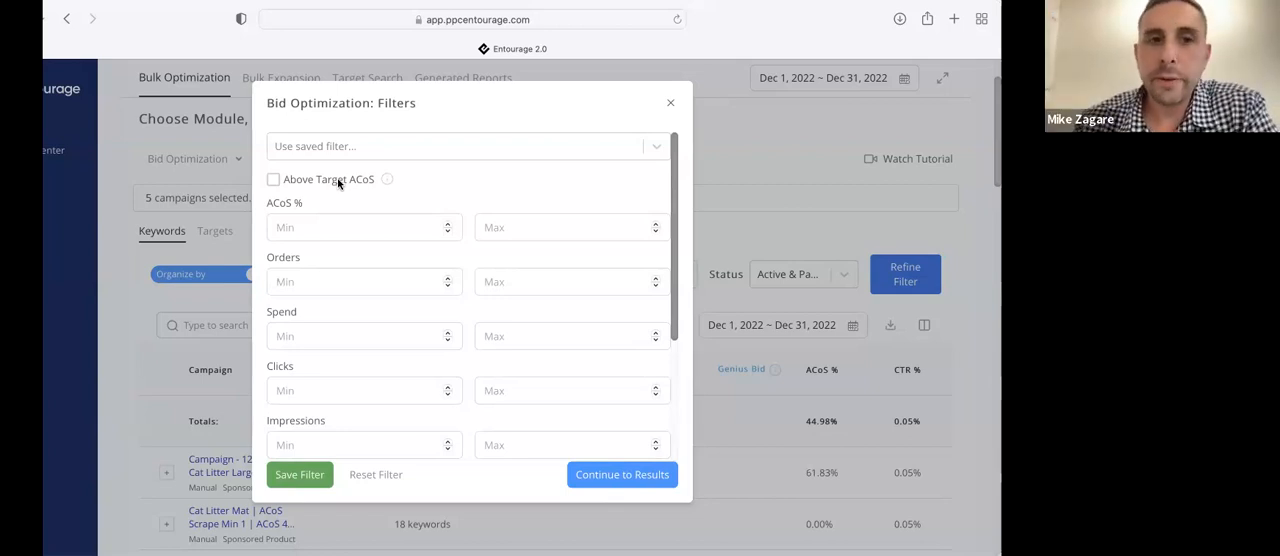
click(332, 236)
text(1)
click(526, 229)
text(25)
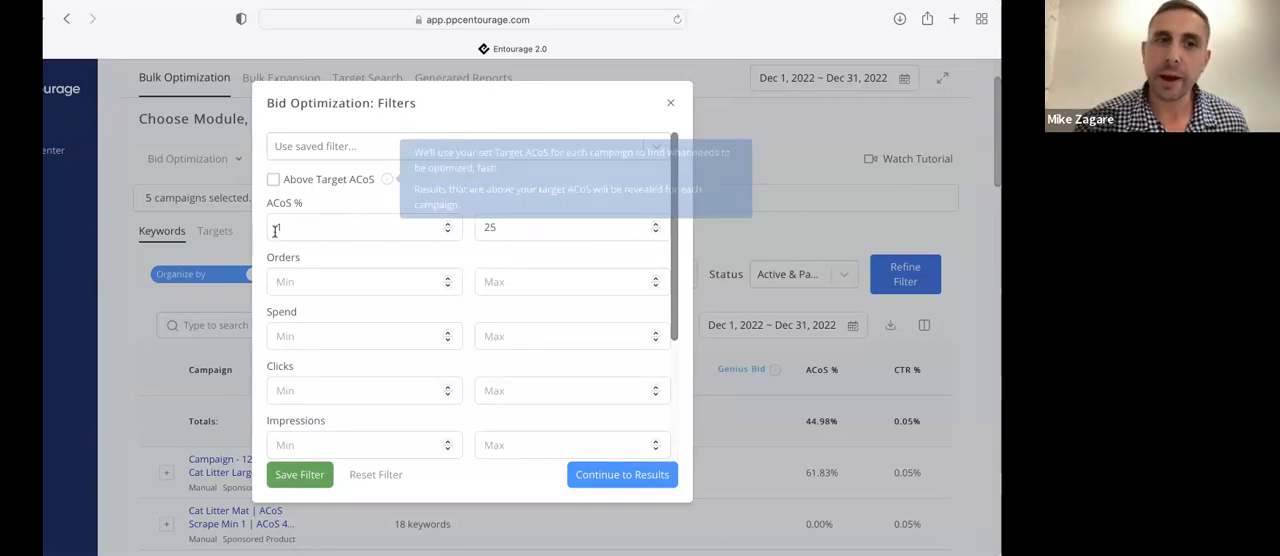
click(628, 476)
Review the current bids and Genius Bids of the low-ACoS keywords under XL Litter Mat, and collapse that campaign
scroll(359, 326, down, 3)
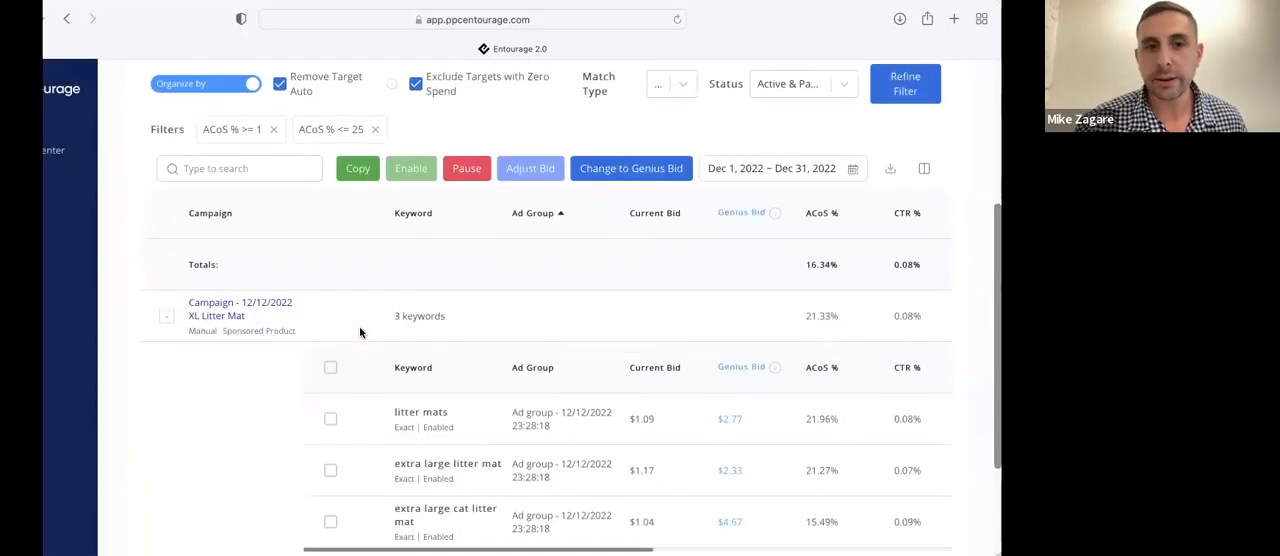
scroll(362, 333, up, 4)
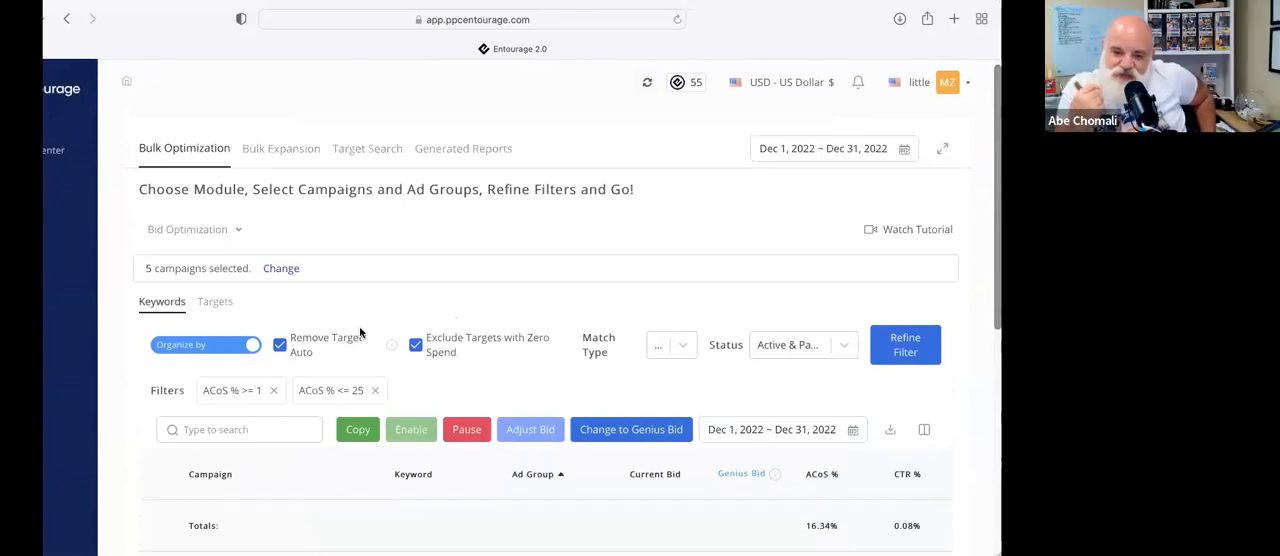
scroll(359, 326, down, 3)
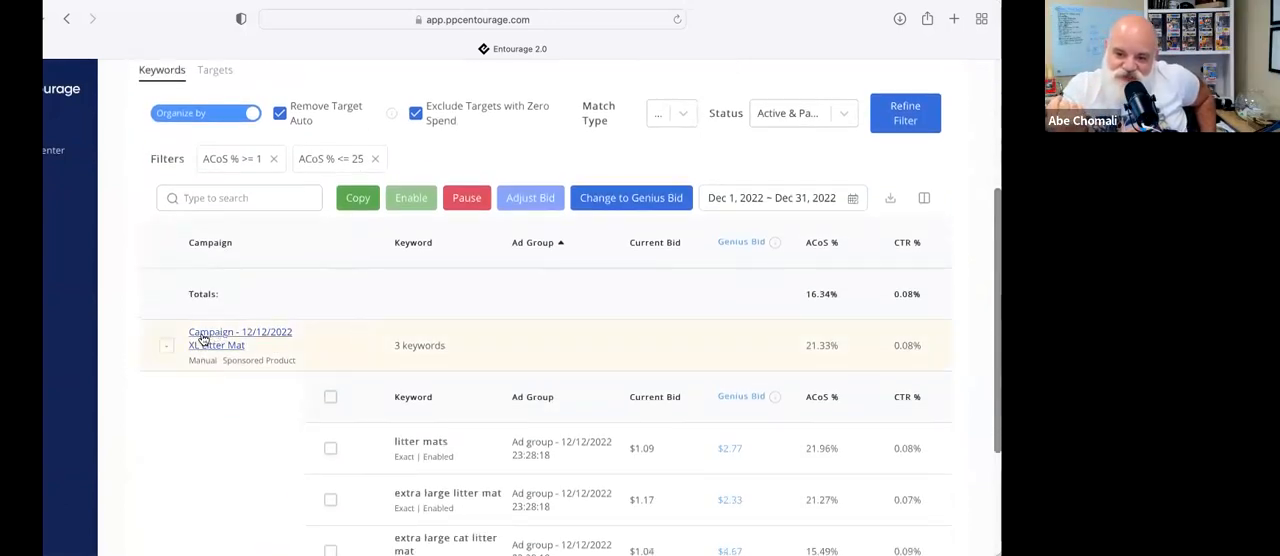
click(169, 350)
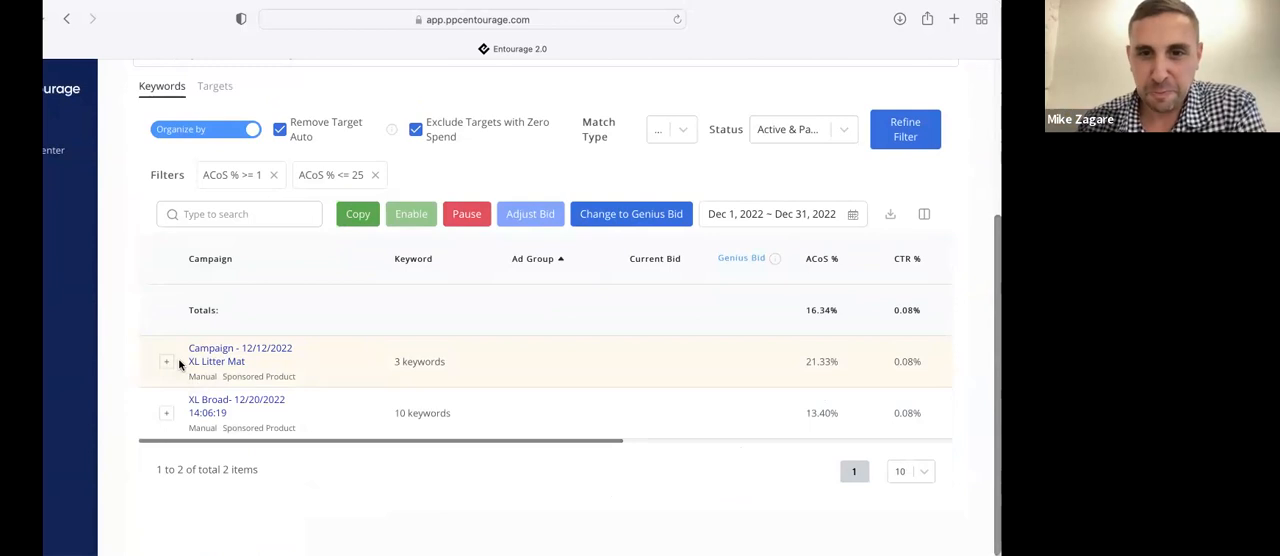
scroll(176, 360, up, 3)
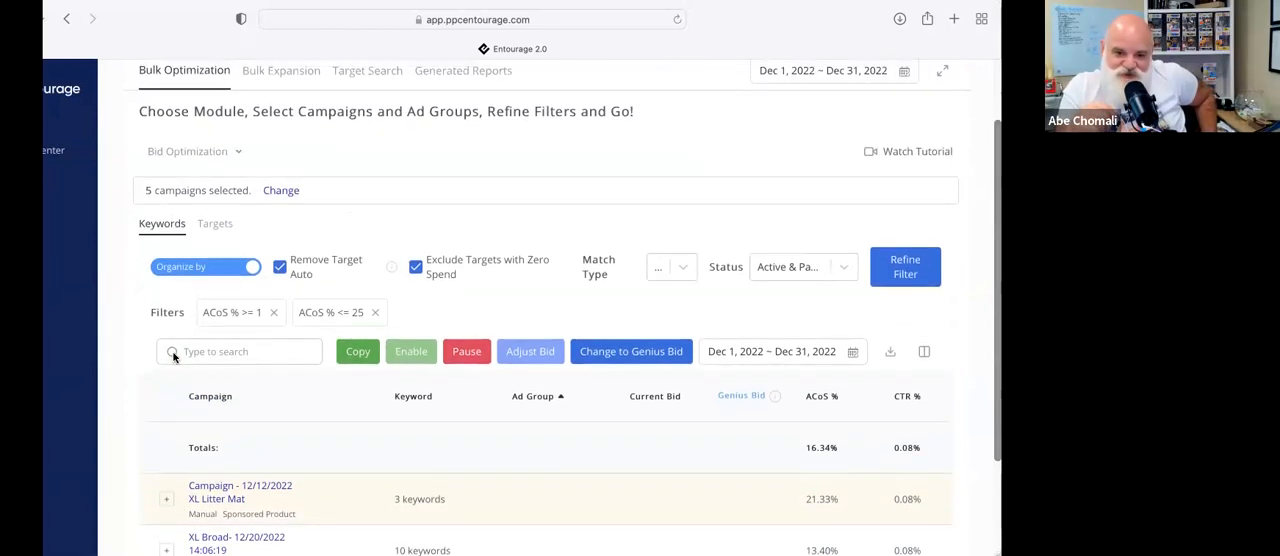
scroll(173, 357, down, 3)
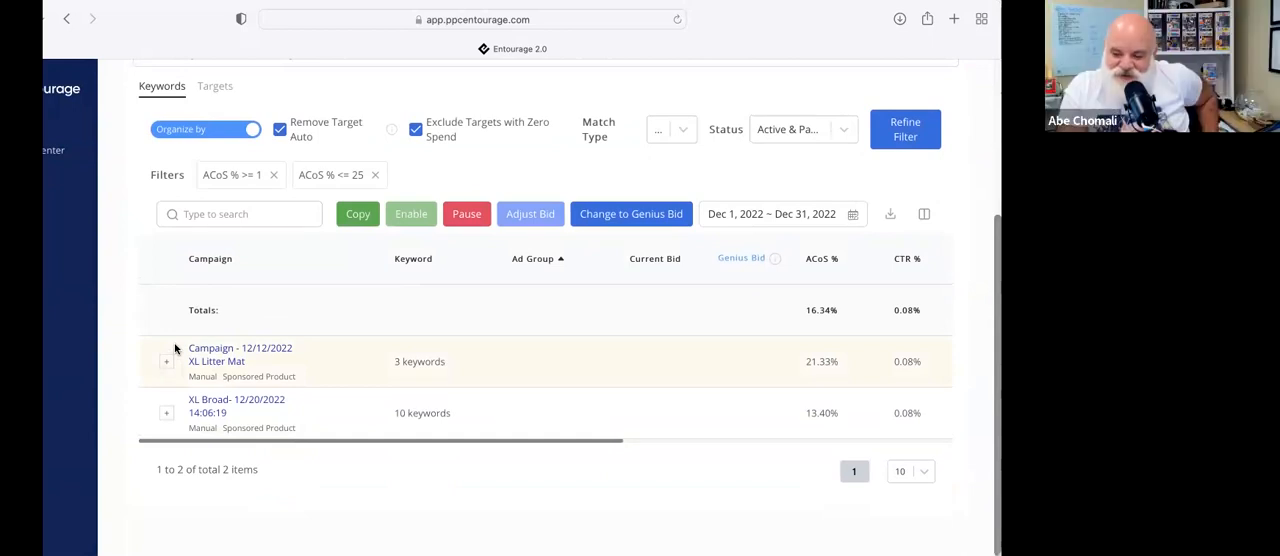
scroll(174, 348, up, 1)
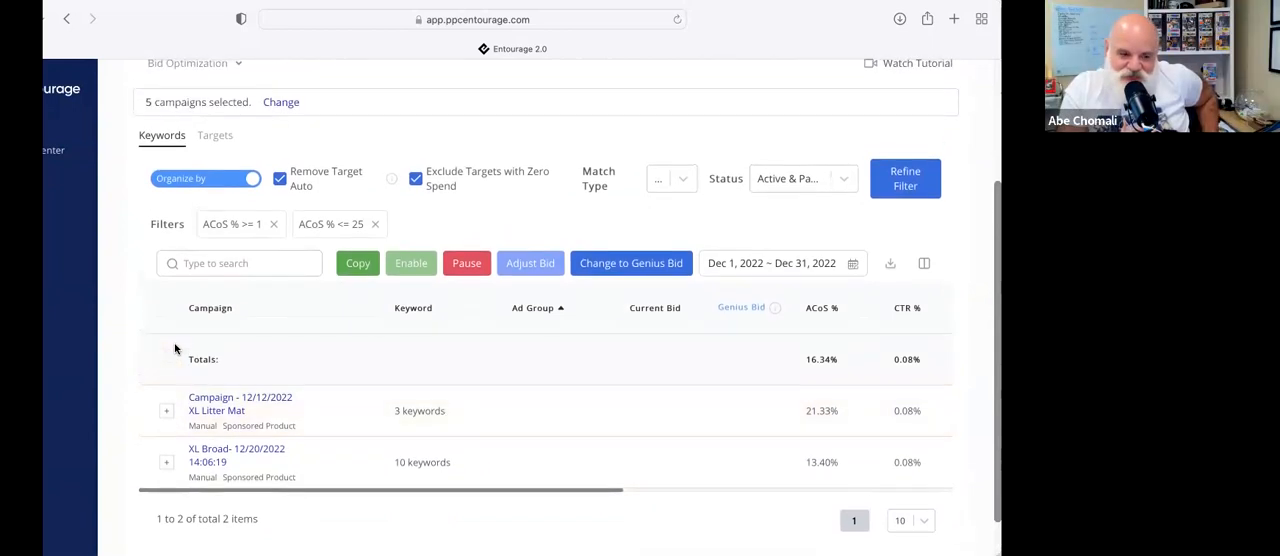
scroll(175, 348, up, 1)
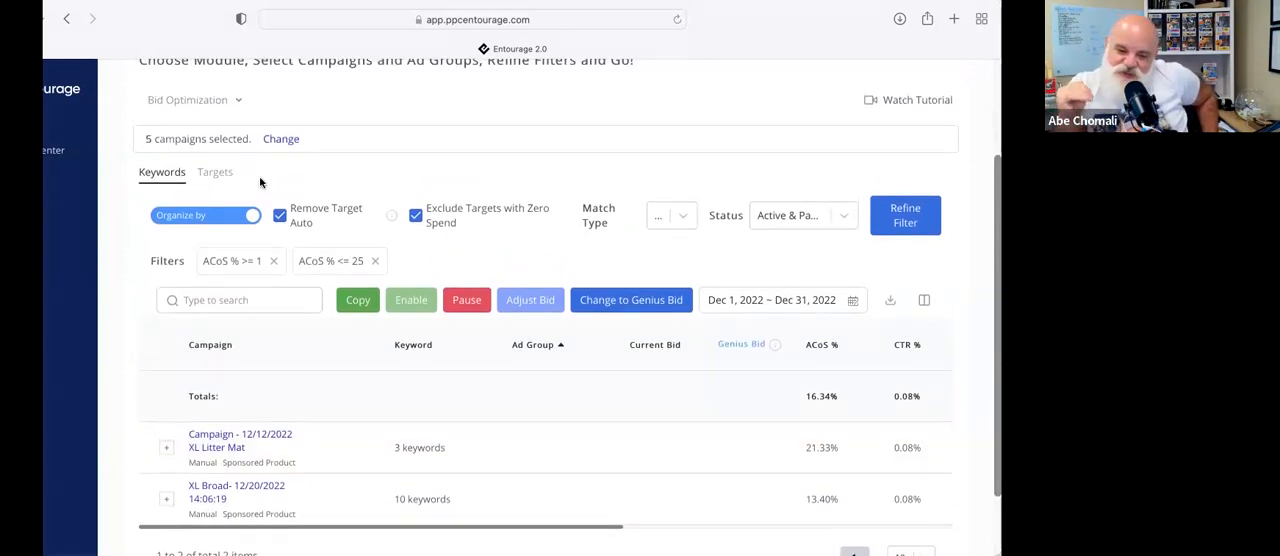
scroll(262, 191, up, 1)
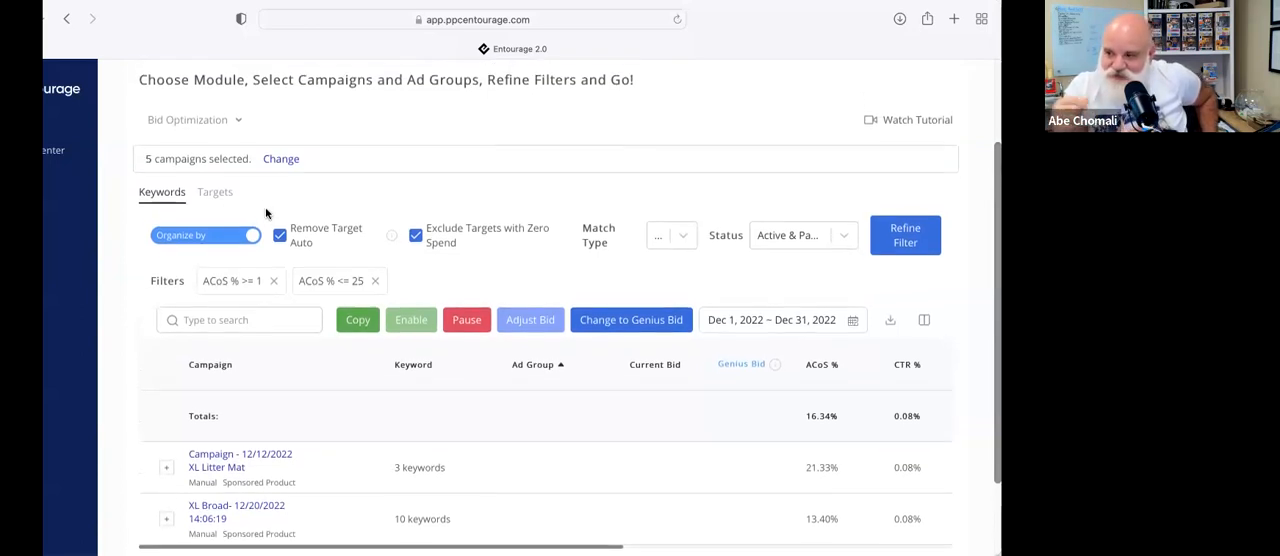
Switch to the Negative Word Finder module and run it on the five selected campaigns with all their ad groups
scroll(265, 207, up, 1)
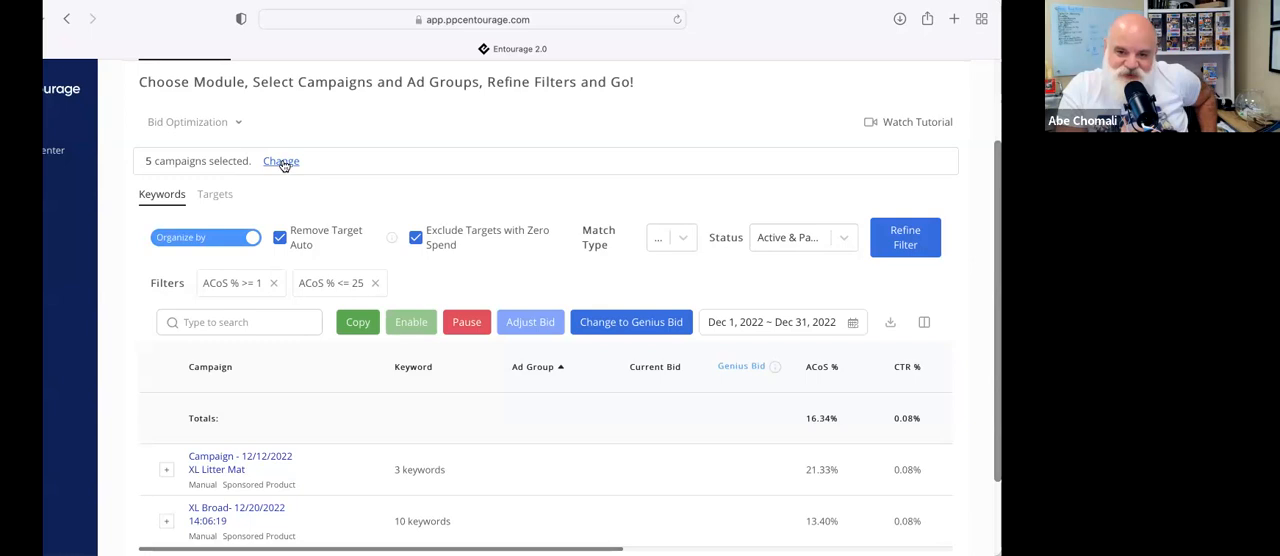
click(236, 121)
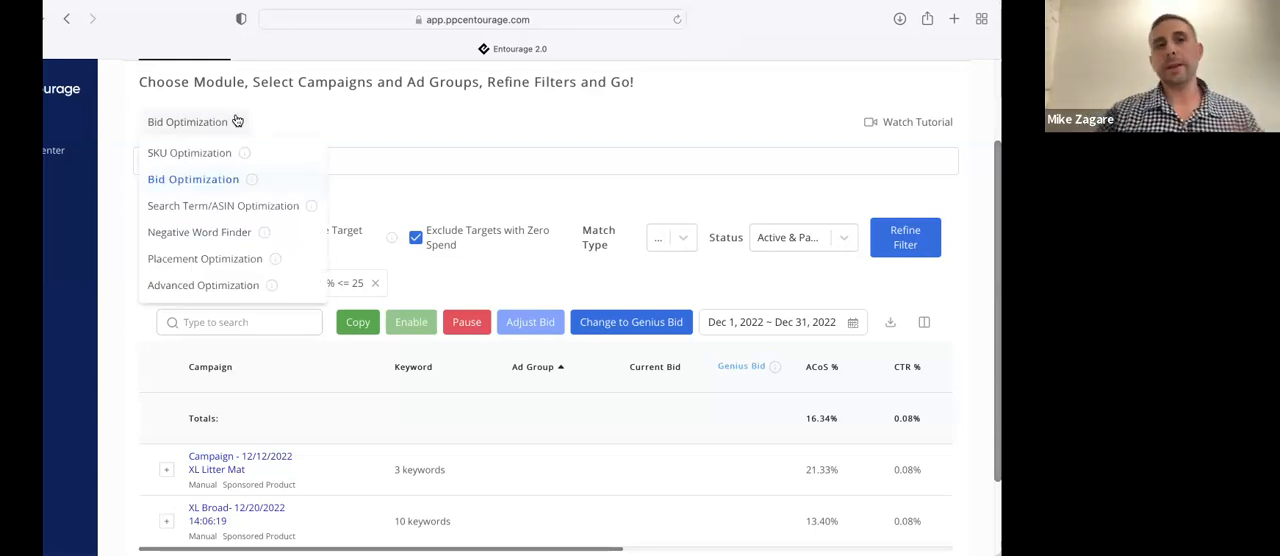
click(228, 236)
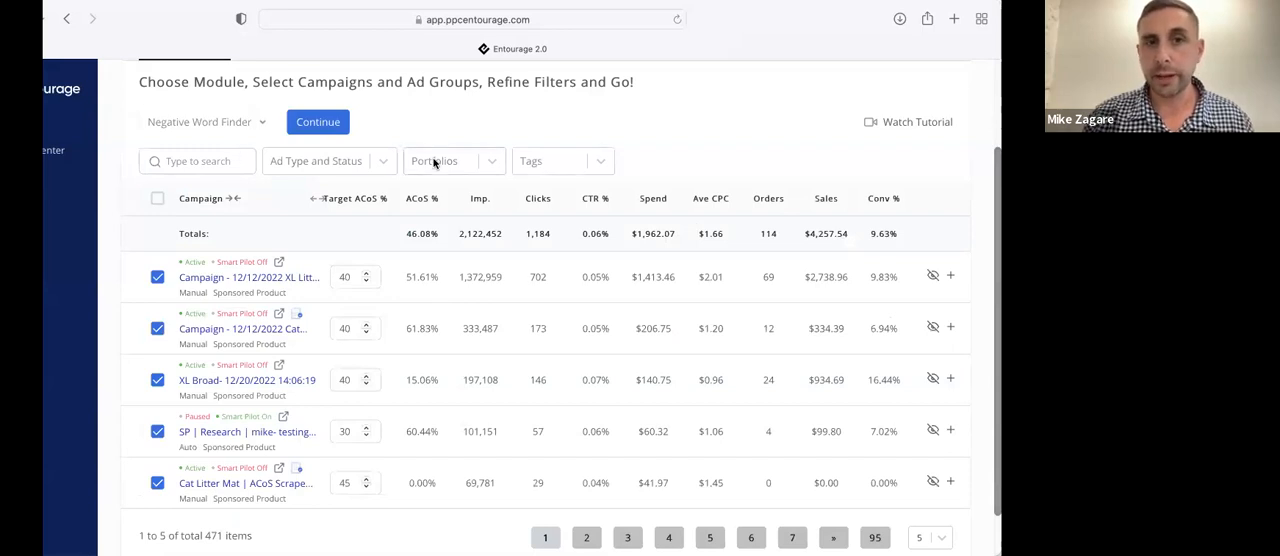
scroll(434, 163, up, 2)
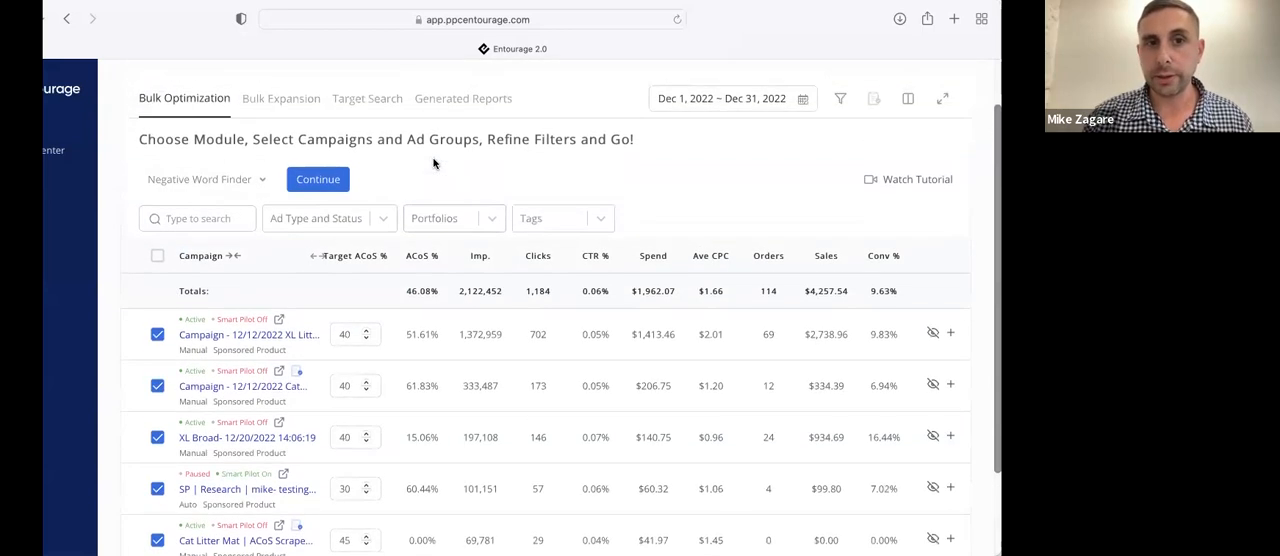
click(335, 183)
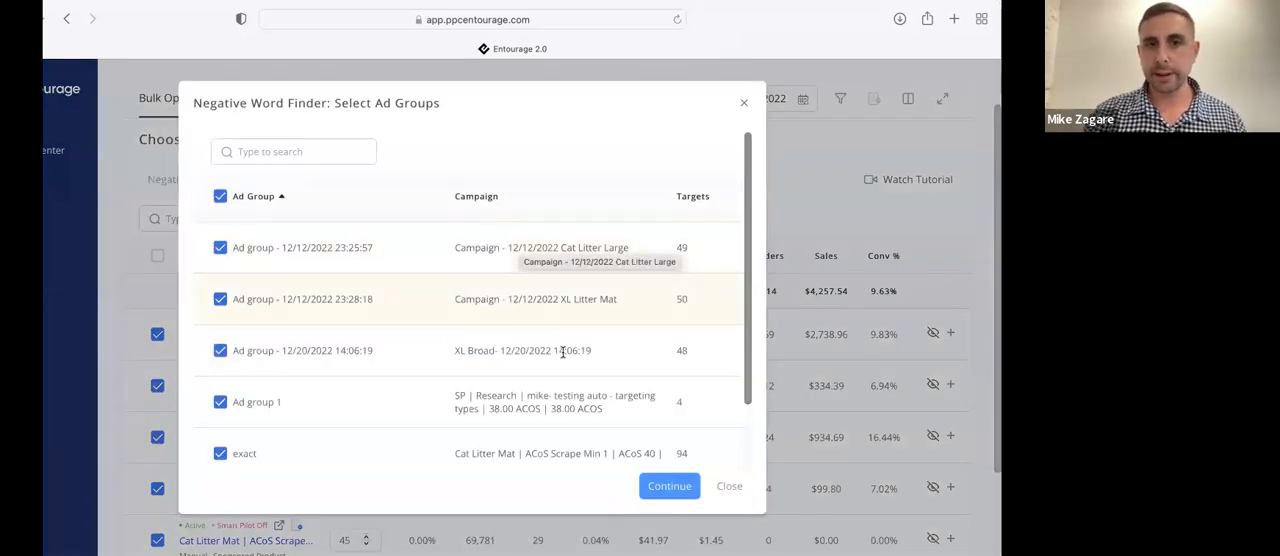
click(669, 486)
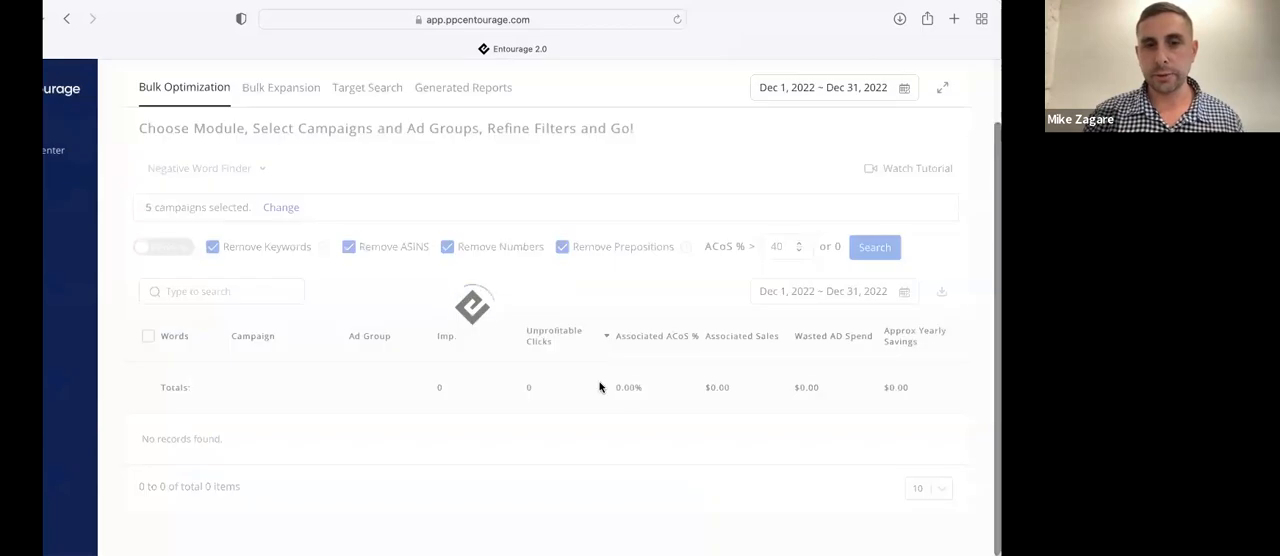
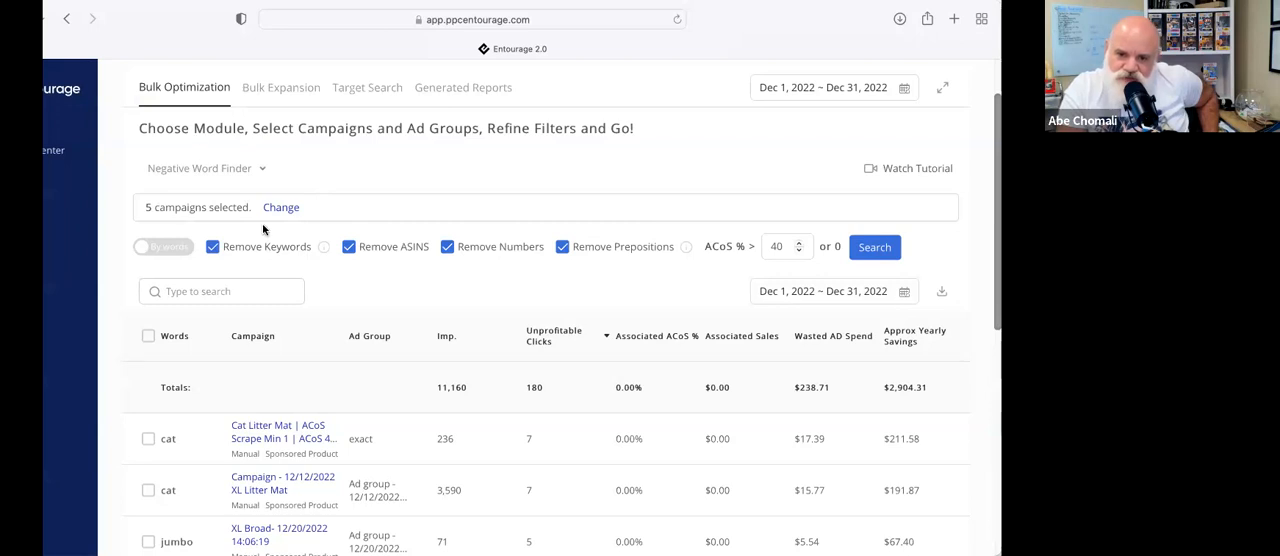
Examine the Negative Word Finder results for words with unprofitable clicks, wasted ad spend and approximate yearly savings
scroll(263, 229, down, 3)
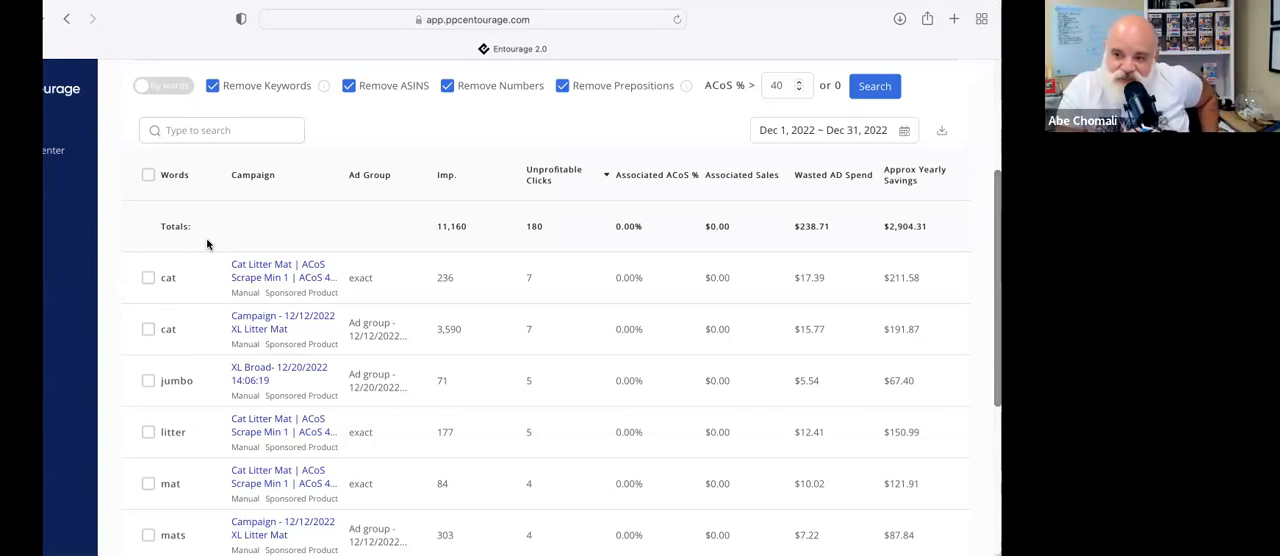
scroll(206, 238, down, 5)
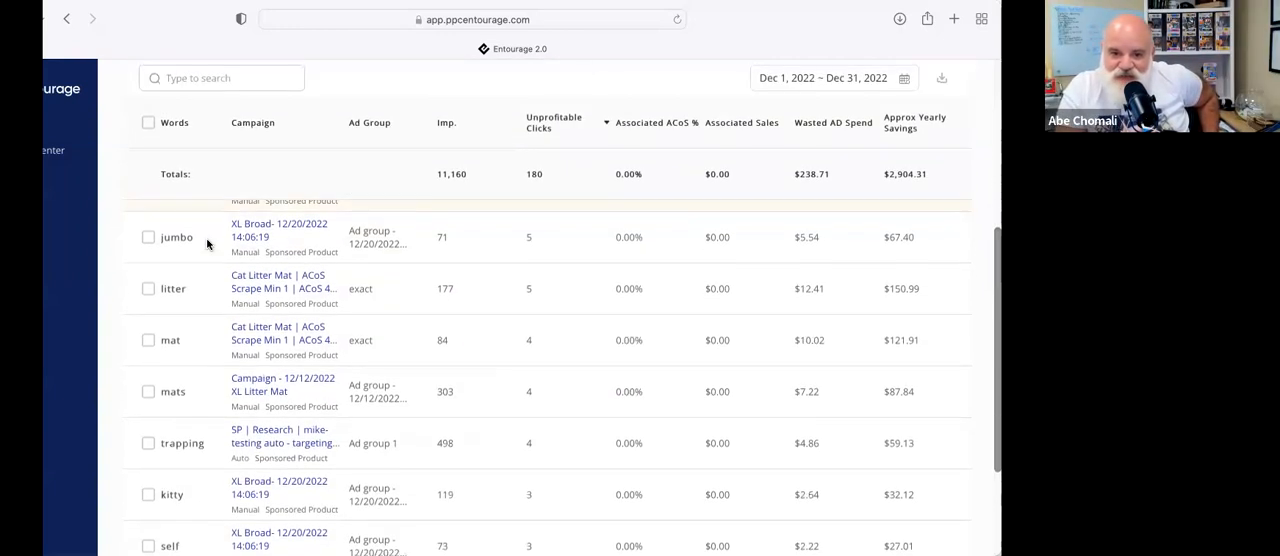
scroll(206, 238, down, 2)
scroll(206, 238, up, 10)
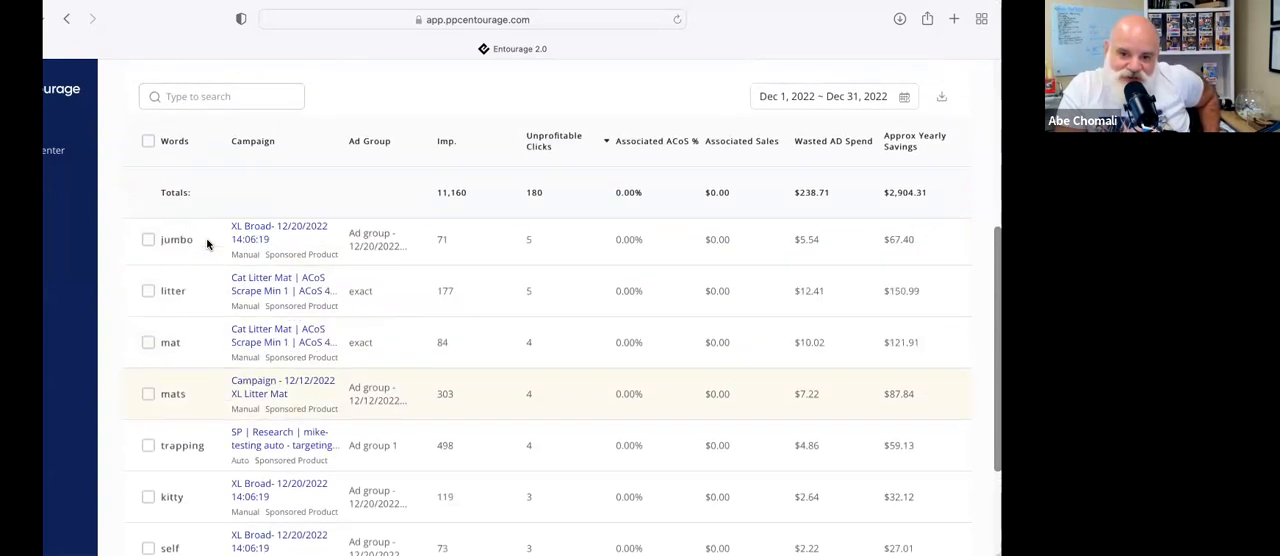
scroll(206, 238, down, 3)
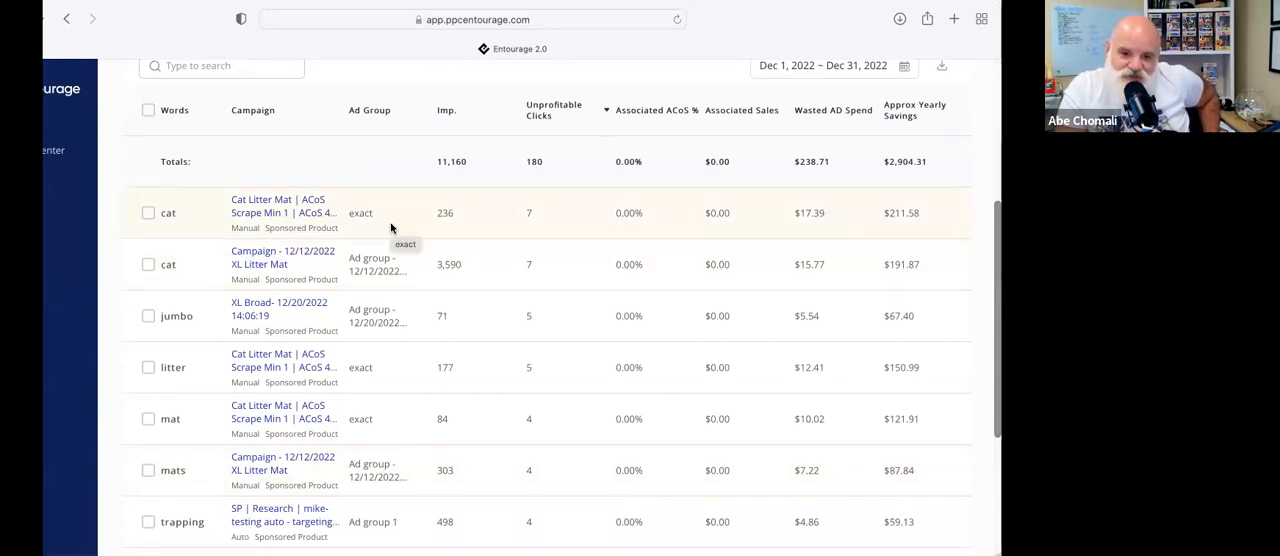
scroll(386, 302, up, 3)
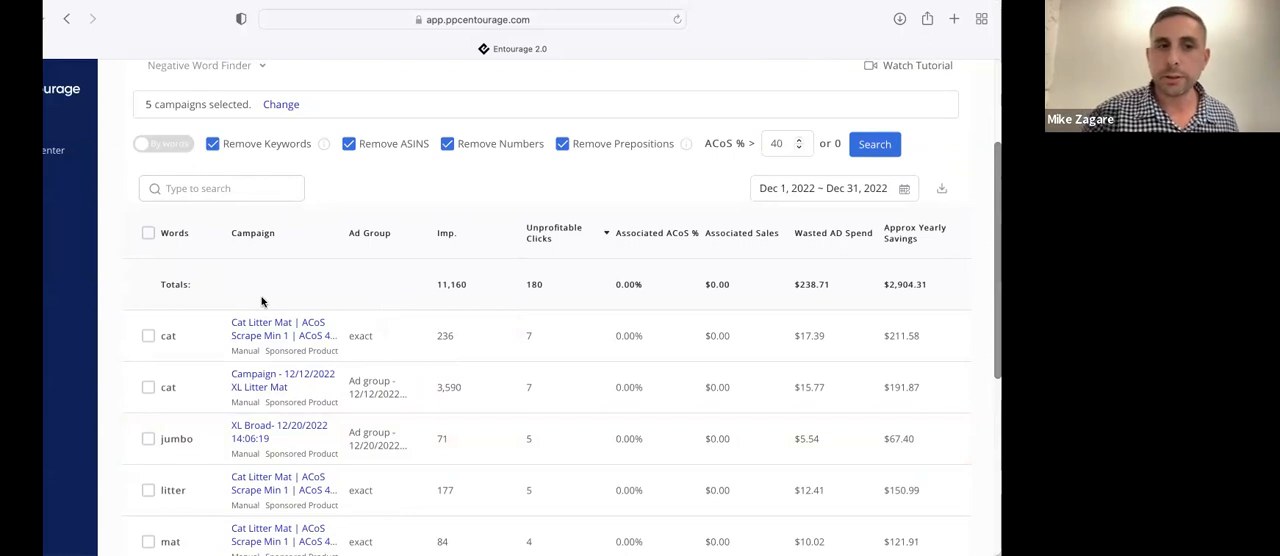
Select the word "trapping" and view the level and match type options for adding it as a negative, without adding it
scroll(155, 445, down, 4)
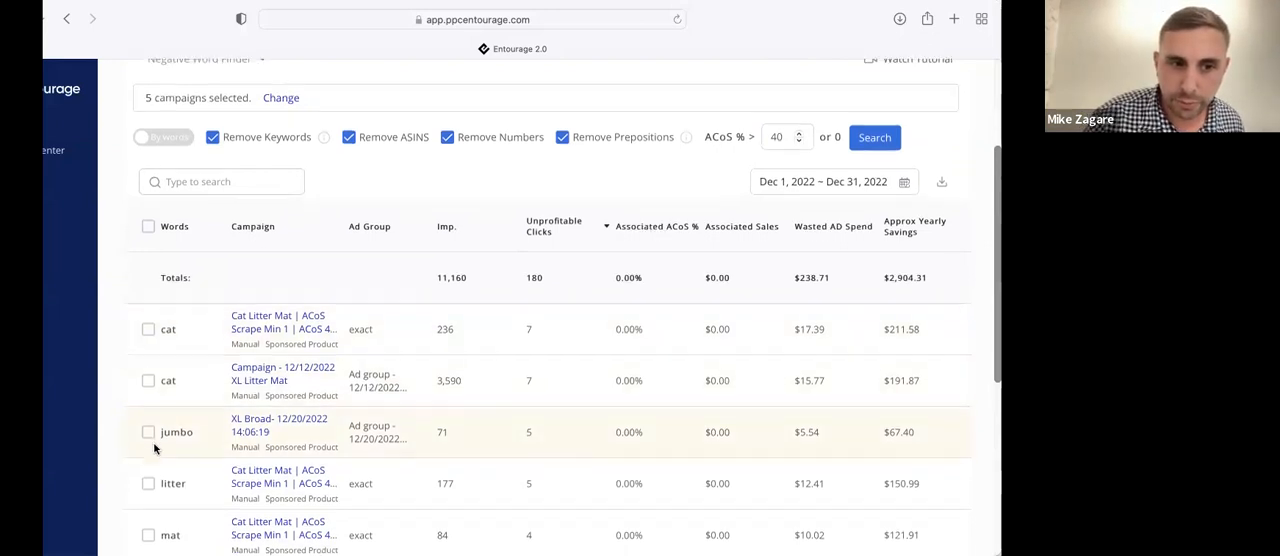
click(151, 447)
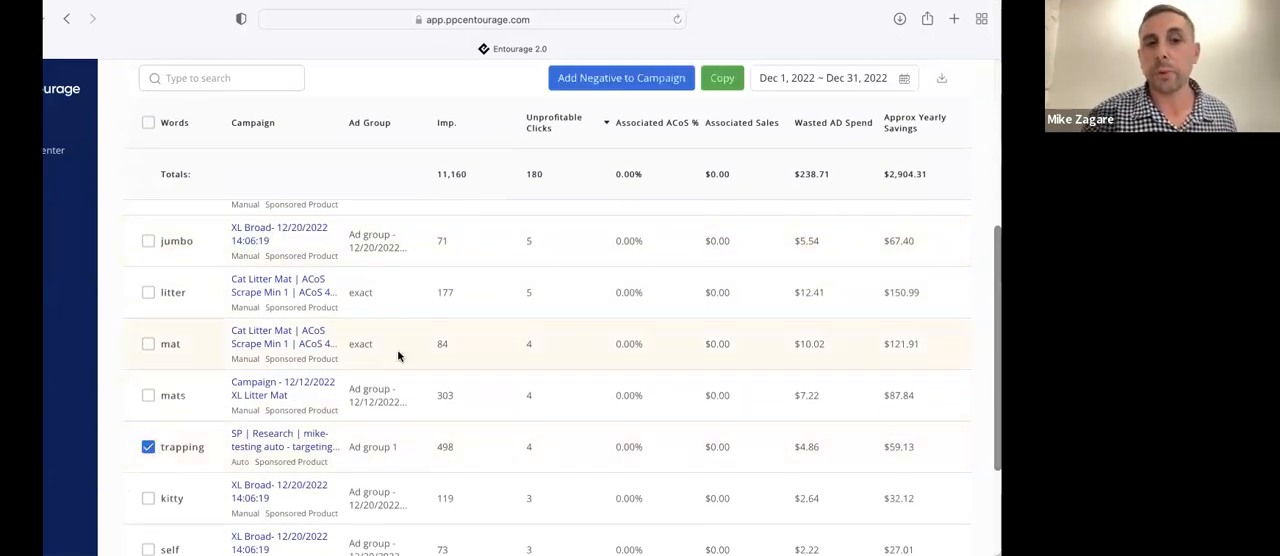
scroll(397, 349, up, 3)
click(612, 146)
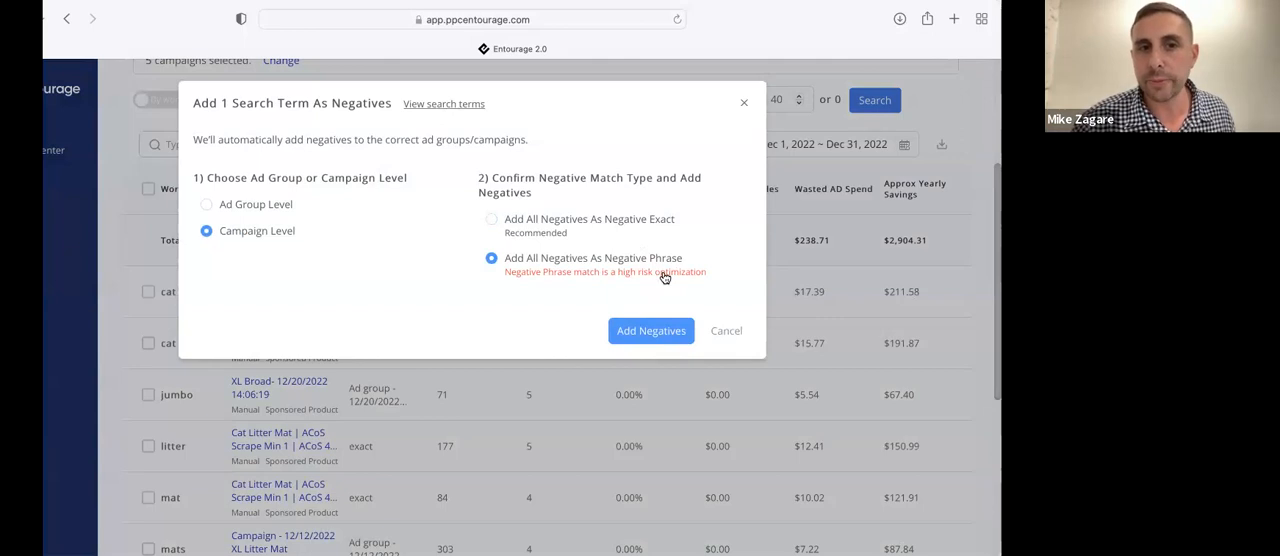
click(744, 104)
Add the word "cleaning" to the selection and review the end of the first results page
scroll(343, 386, down, 5)
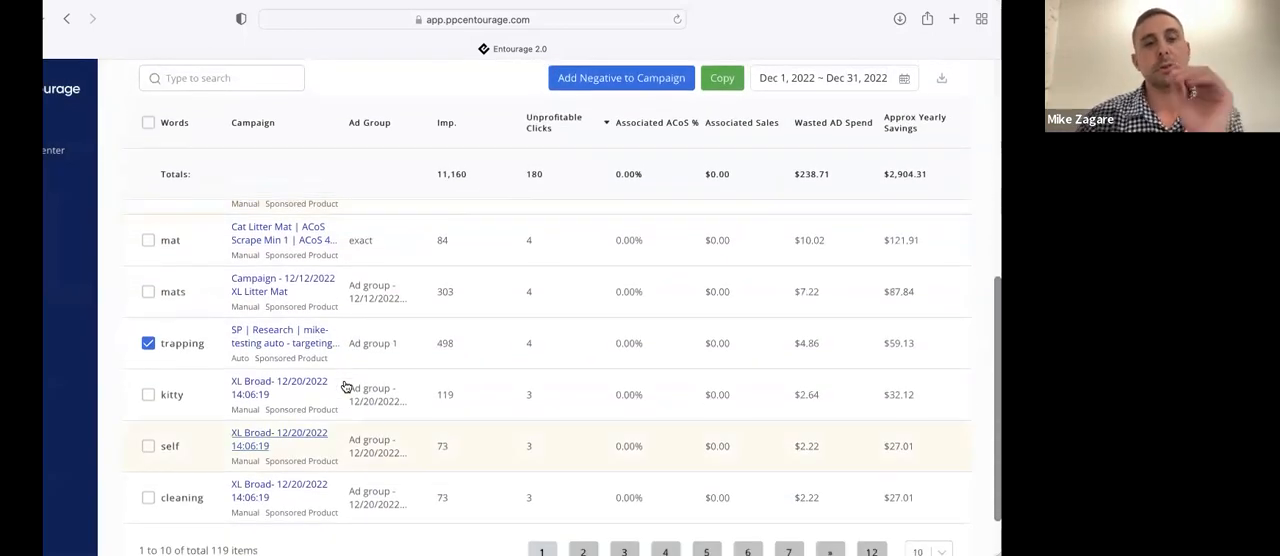
click(148, 497)
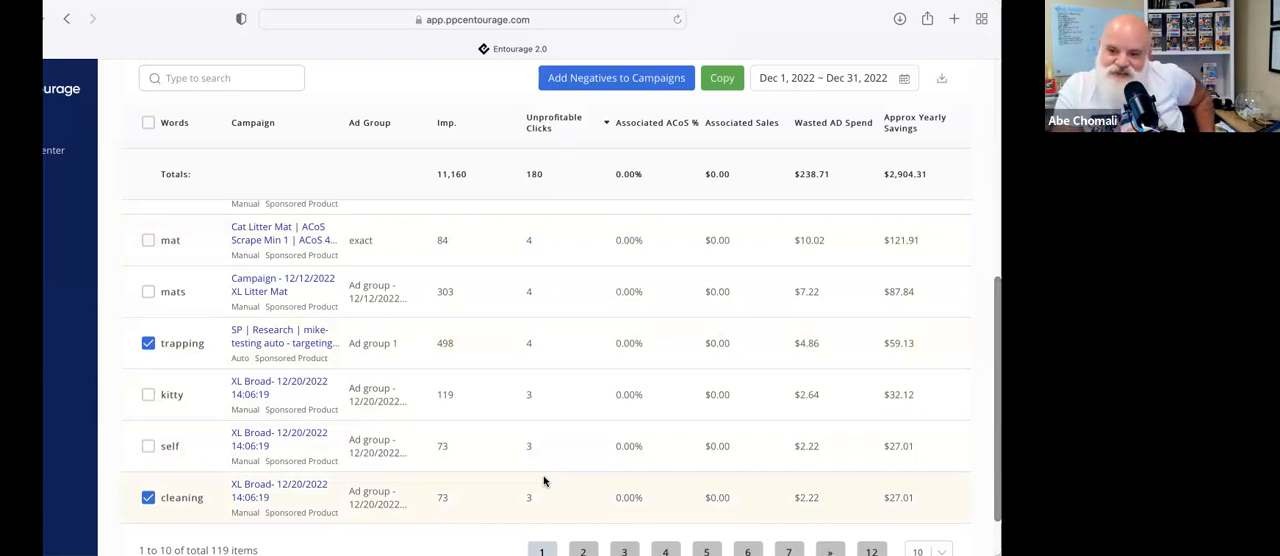
scroll(543, 481, down, 1)
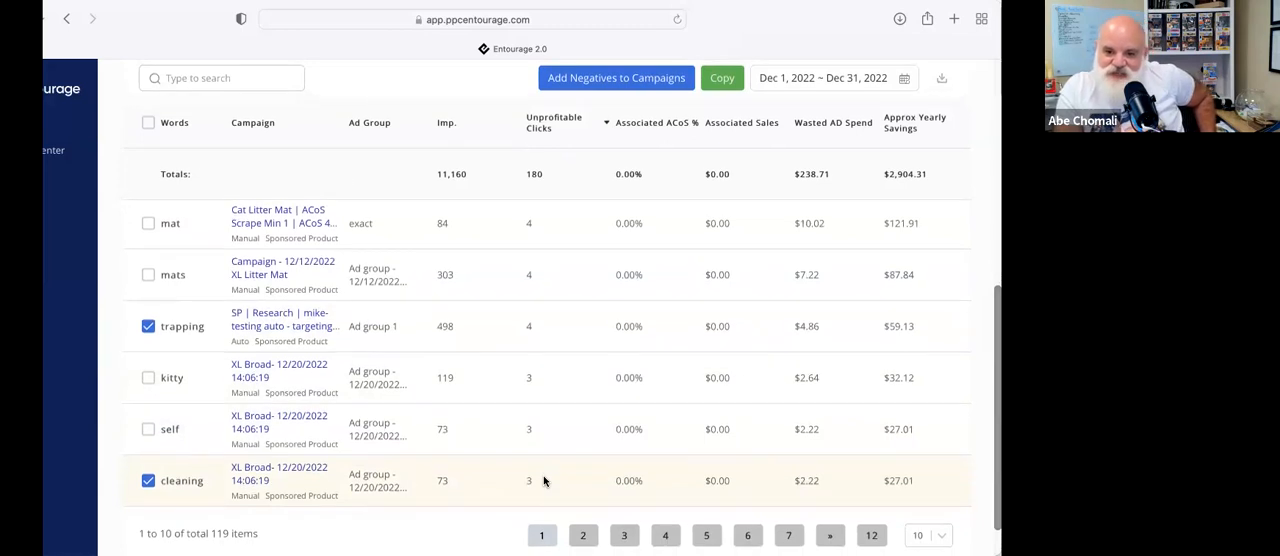
scroll(543, 481, down, 1)
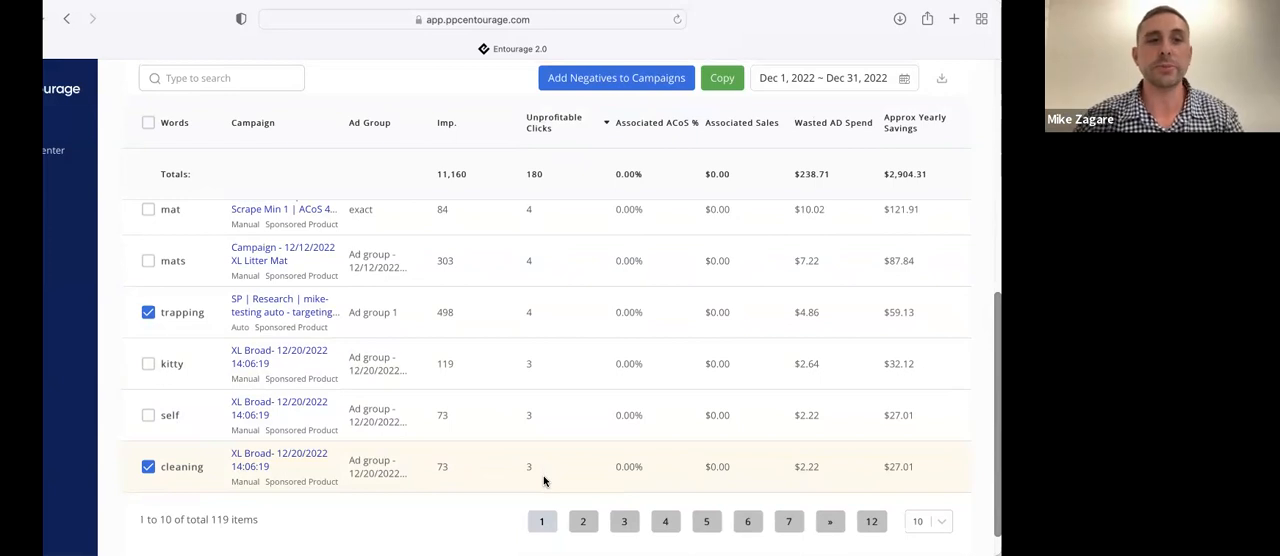
Switch to the Advanced Optimization module and run Review All Negatives on the five selected campaigns
scroll(195, 335, up, 4)
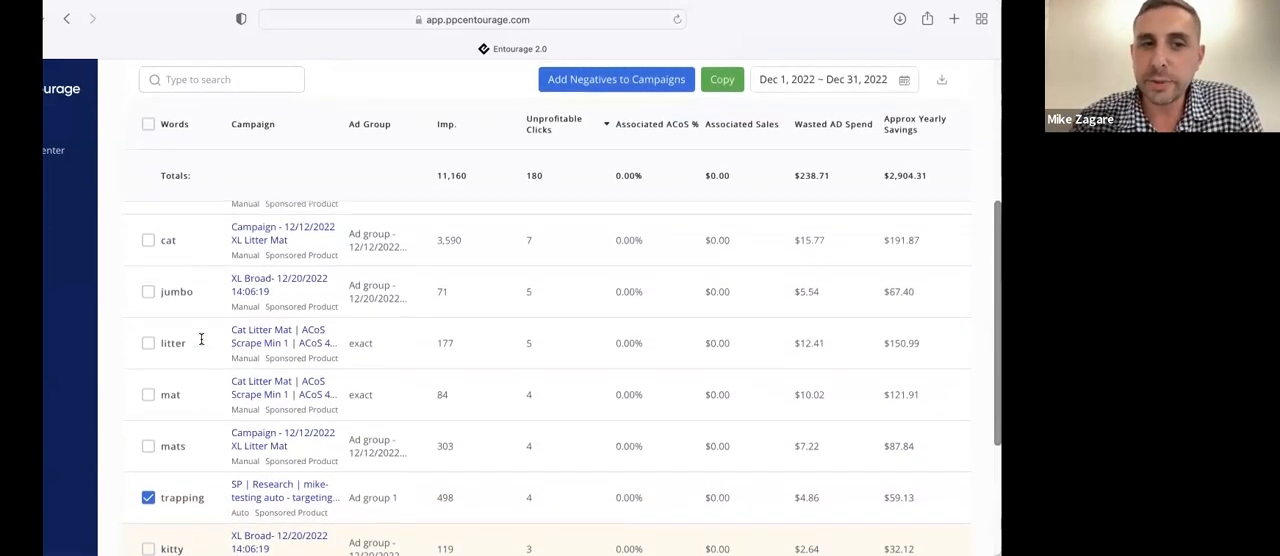
scroll(201, 340, up, 4)
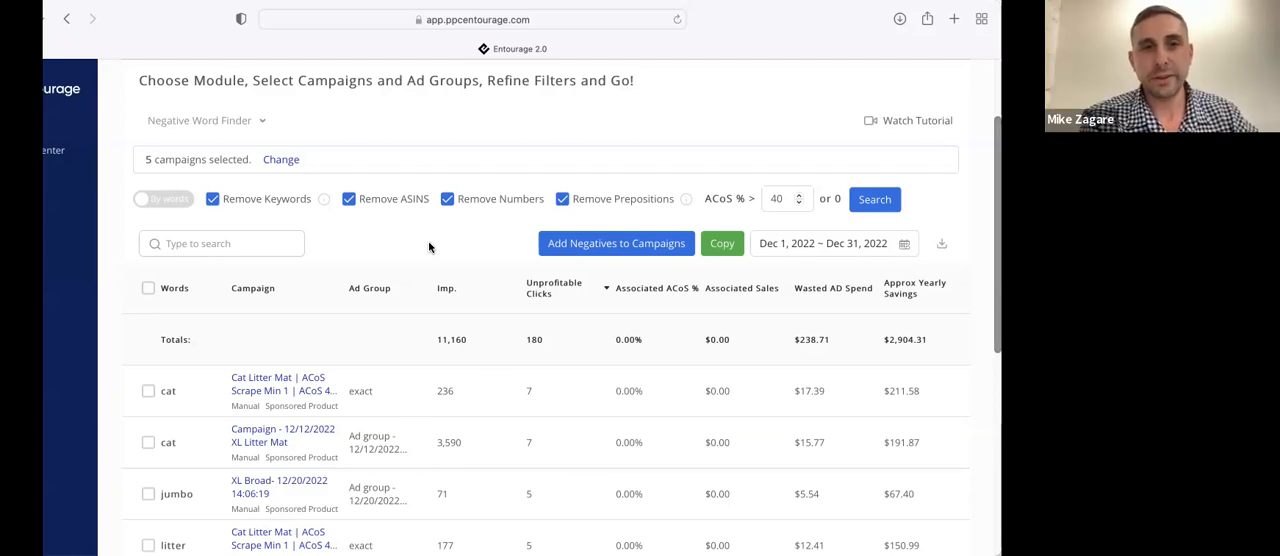
scroll(429, 246, up, 2)
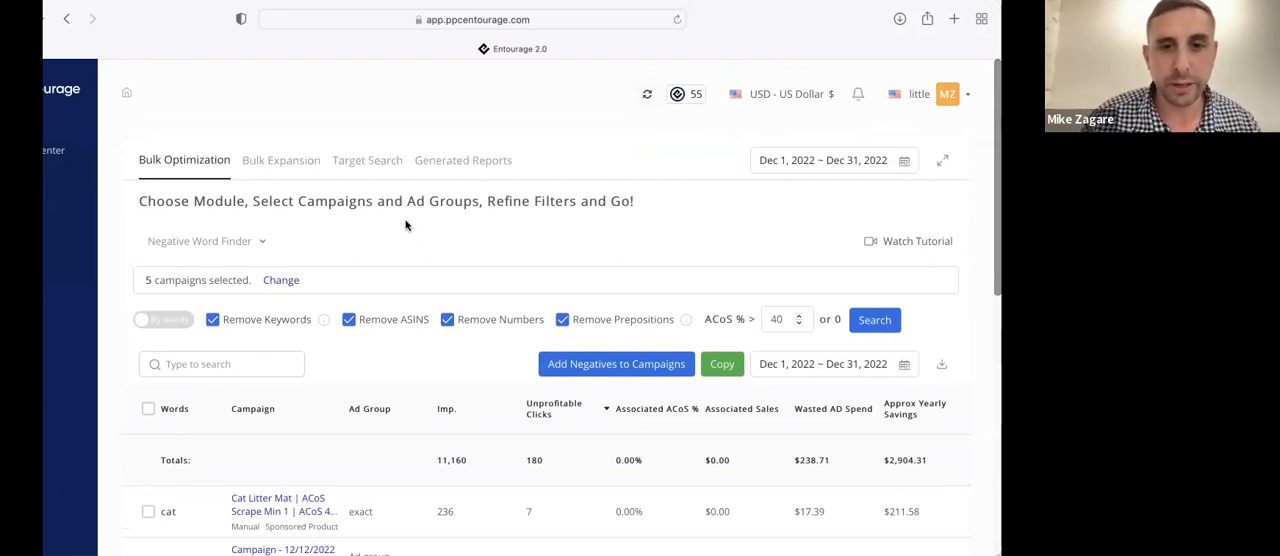
scroll(406, 224, down, 1)
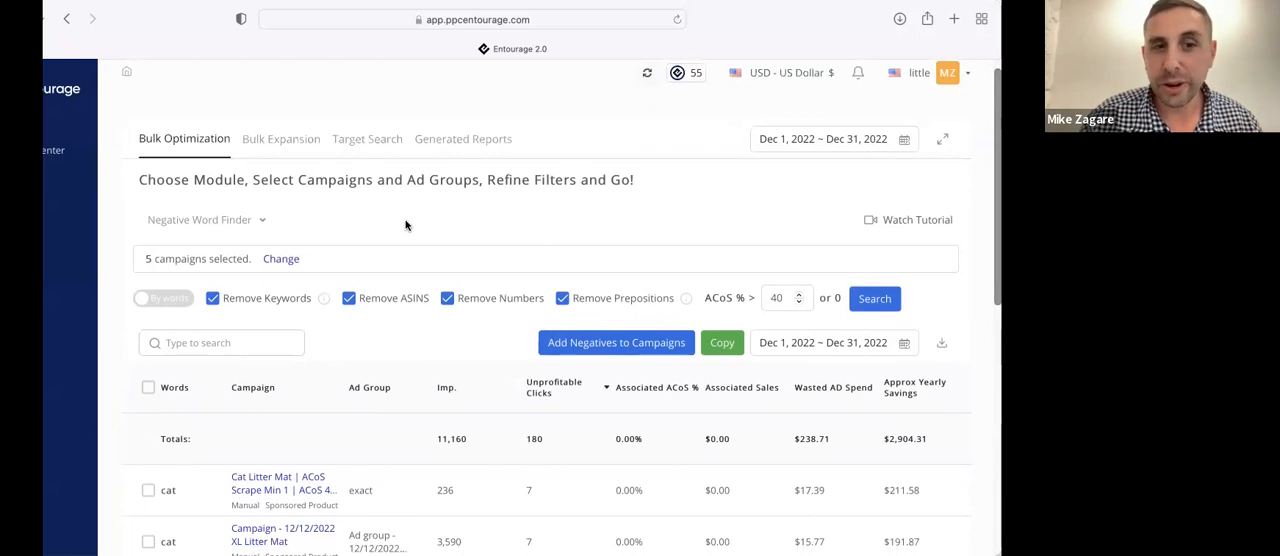
click(250, 221)
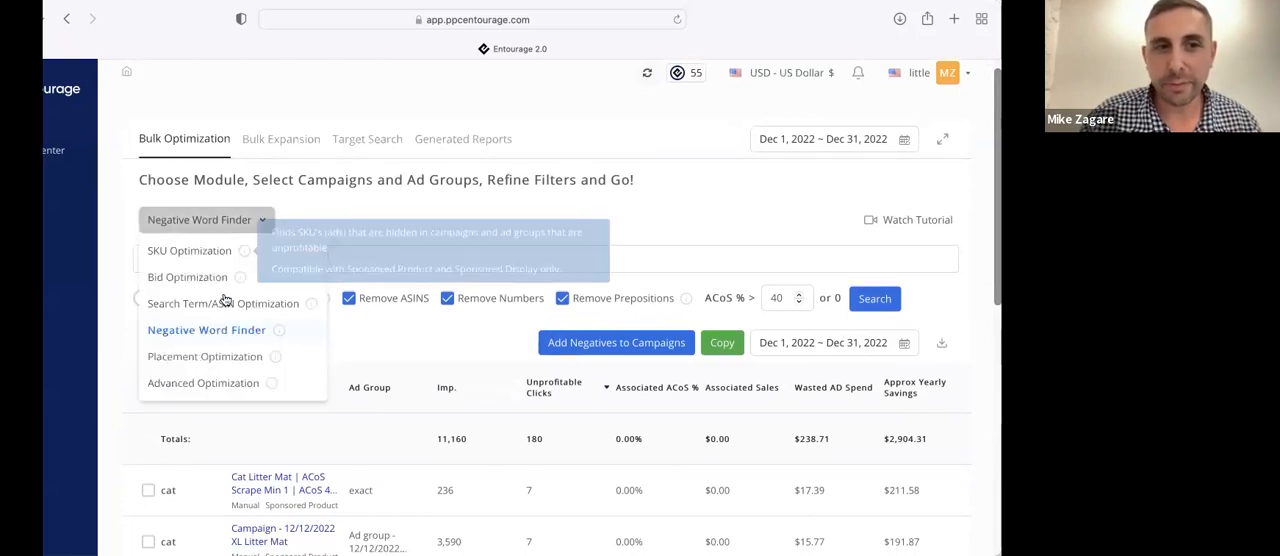
click(229, 383)
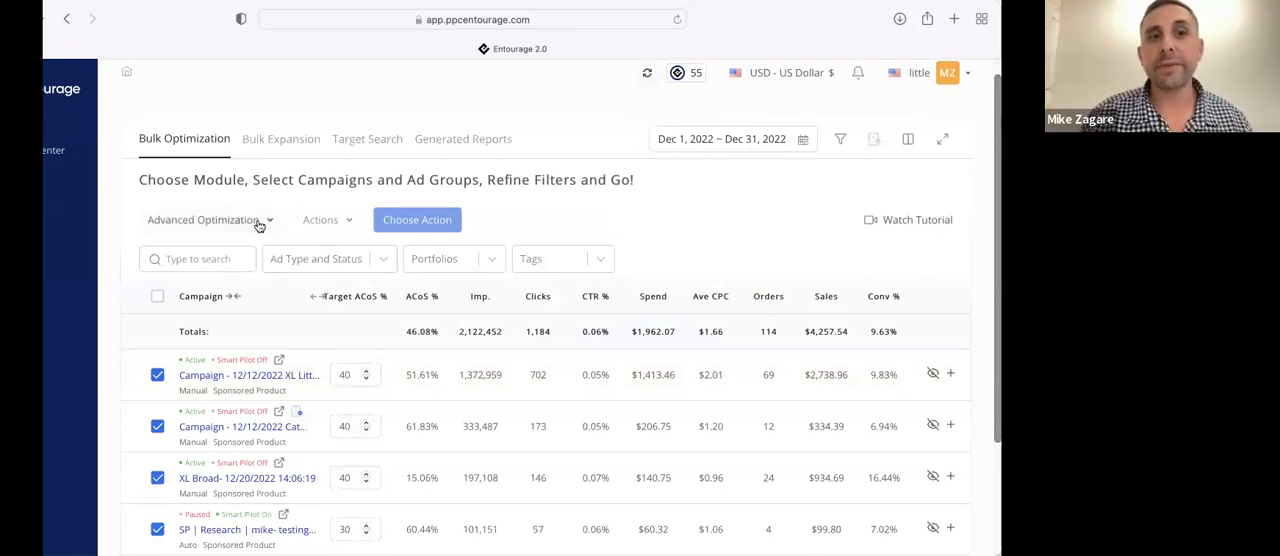
click(326, 221)
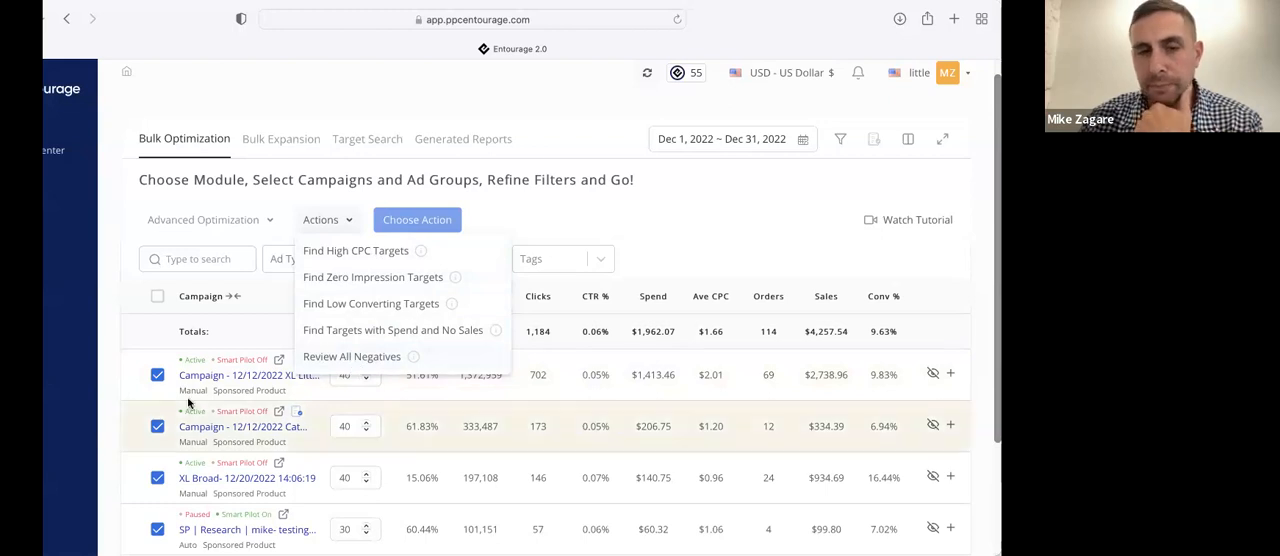
click(337, 355)
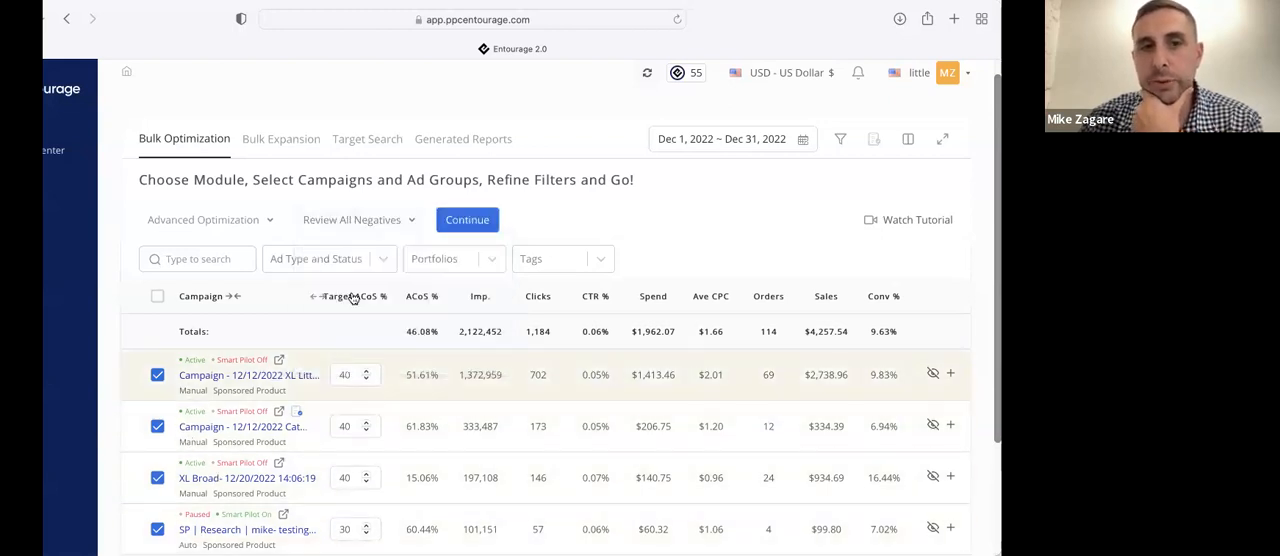
click(468, 221)
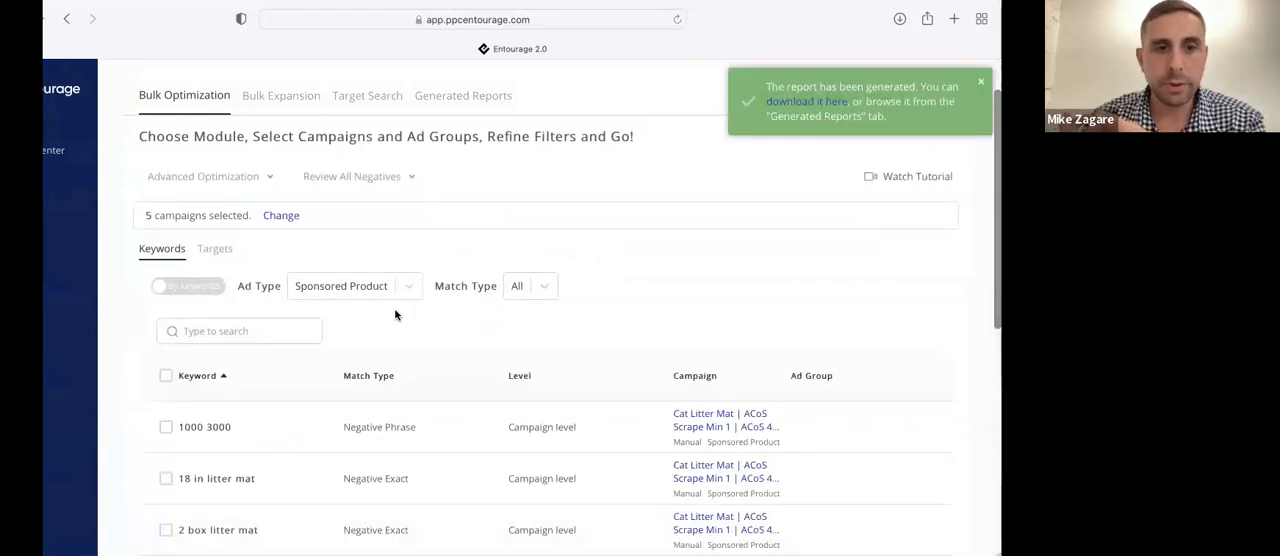
Organize the existing negative keywords by campaign and expand the Cat Litter Mat ACoS Scrape campaign
scroll(395, 314, down, 5)
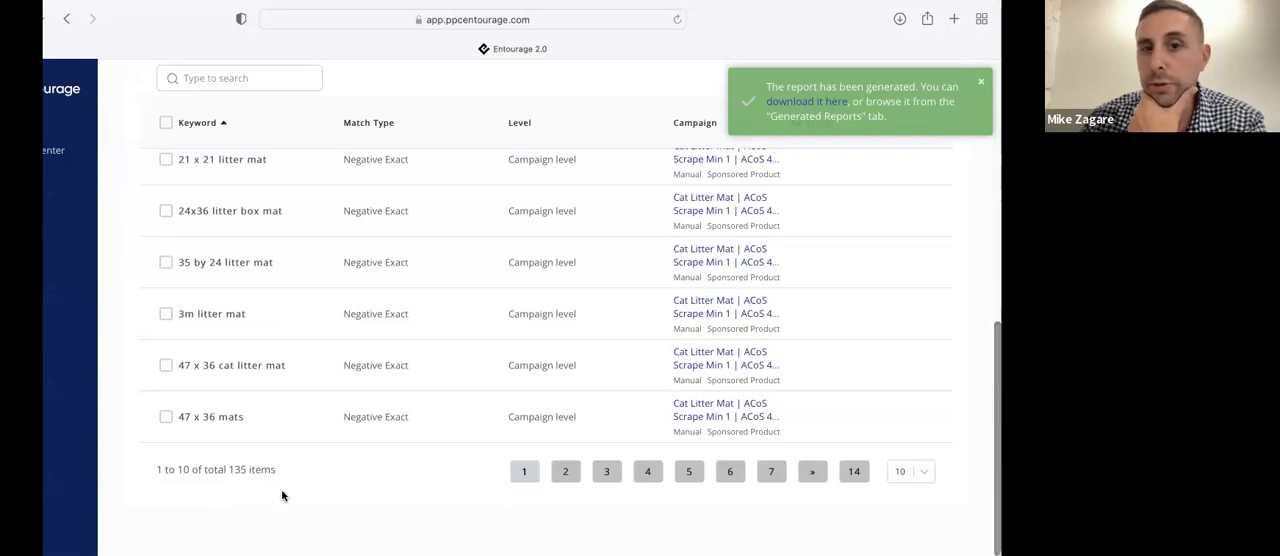
scroll(291, 532, up, 5)
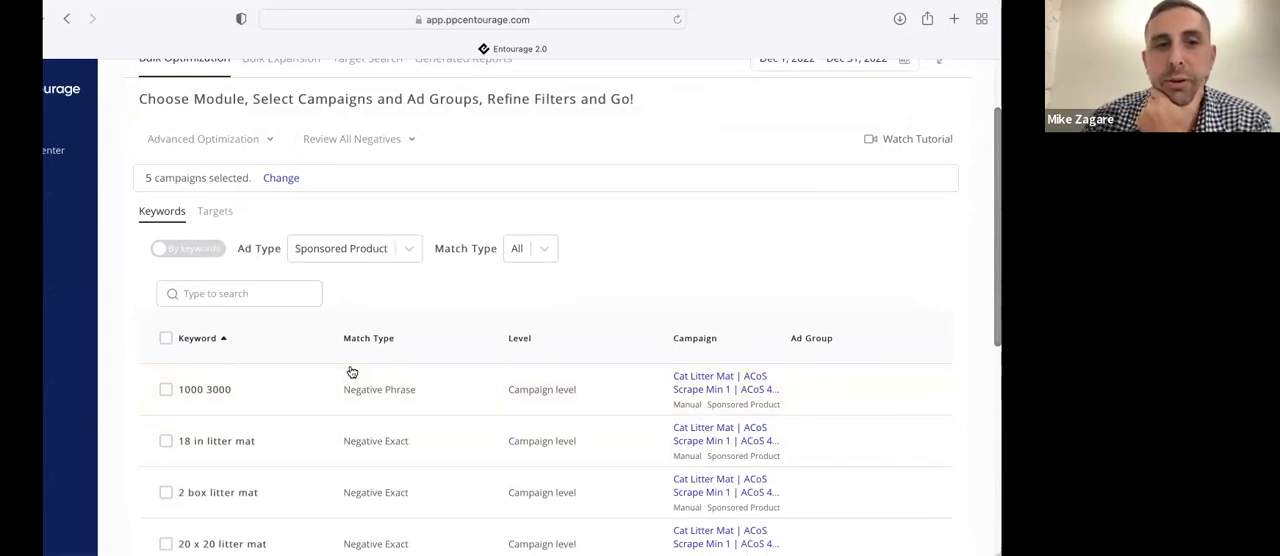
click(203, 249)
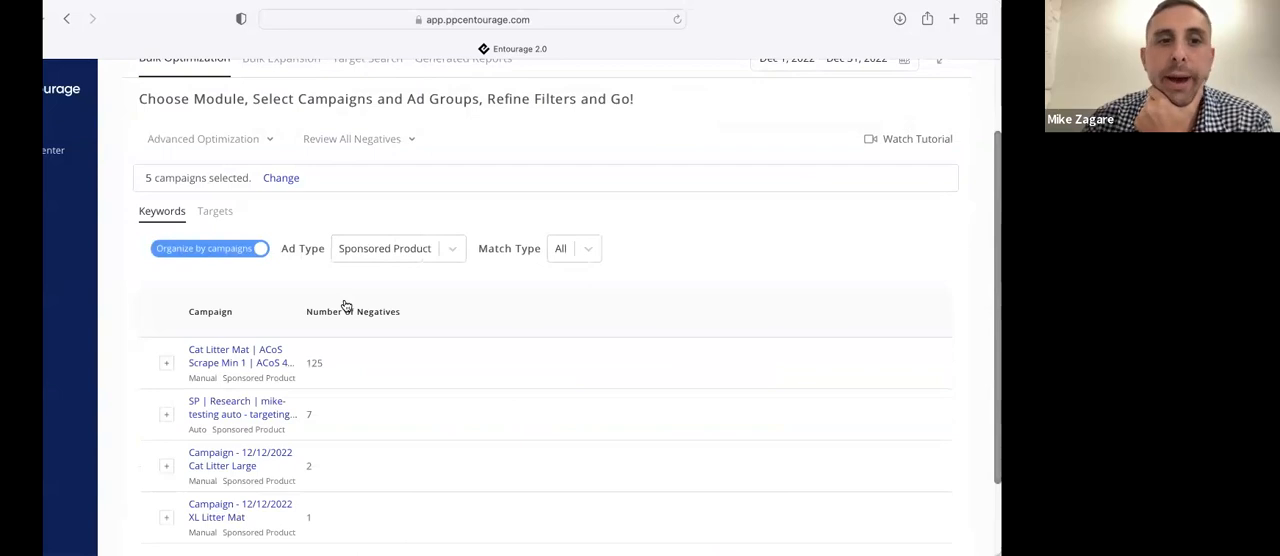
scroll(345, 305, down, 1)
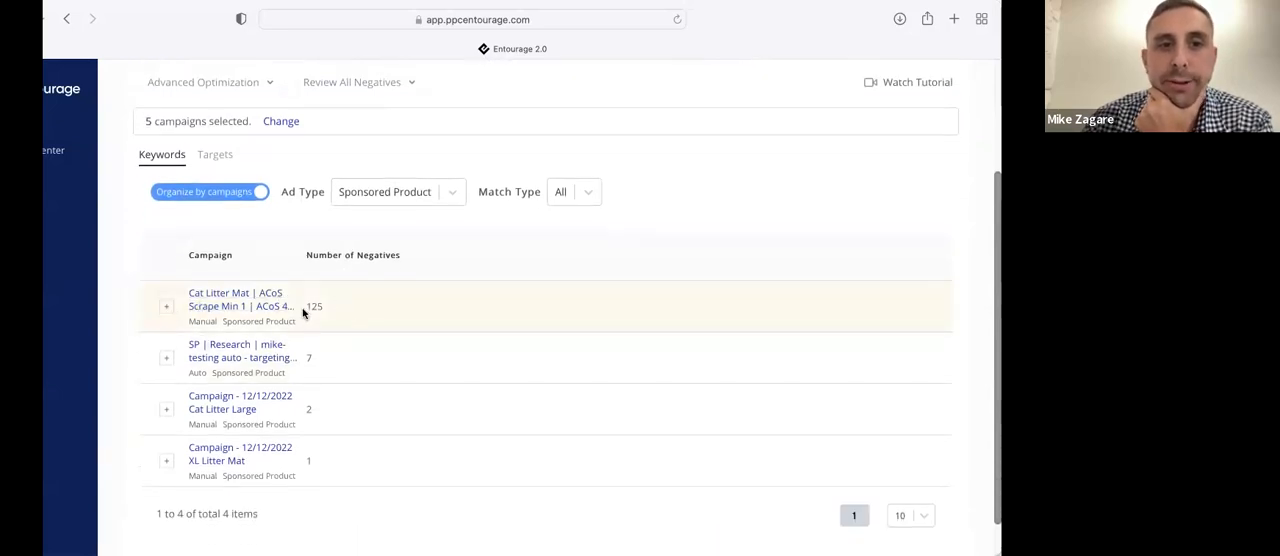
click(167, 306)
Select the negatives "1000 3000", "18 in litter mat" and "2 box litter mat" in the expanded Cat Litter Mat campaign
scroll(240, 351, down, 1)
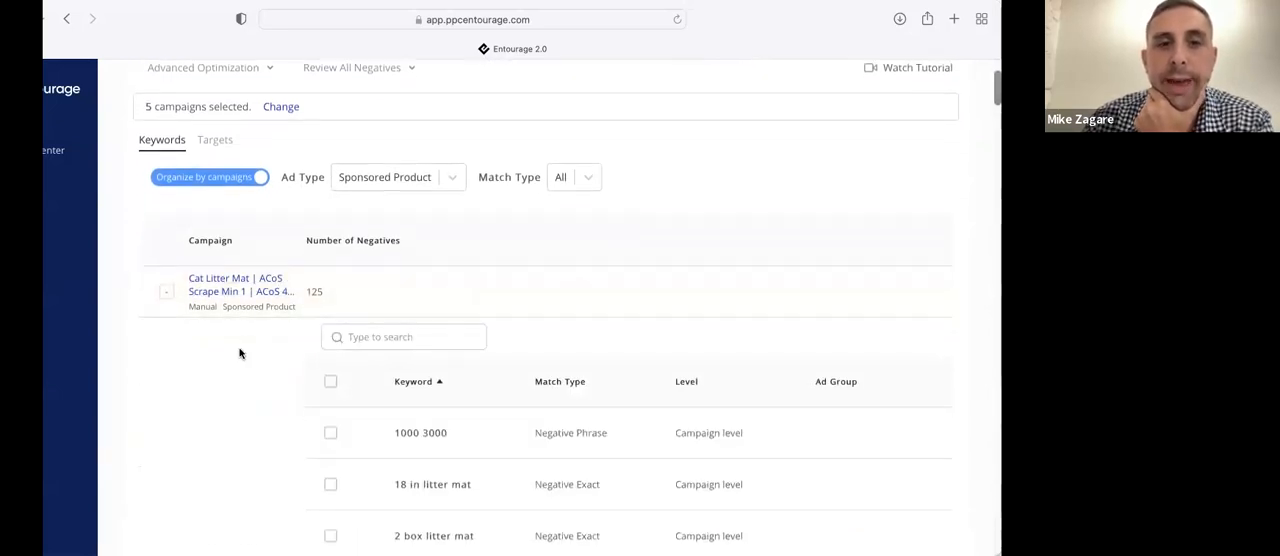
click(330, 400)
click(330, 477)
click(330, 528)
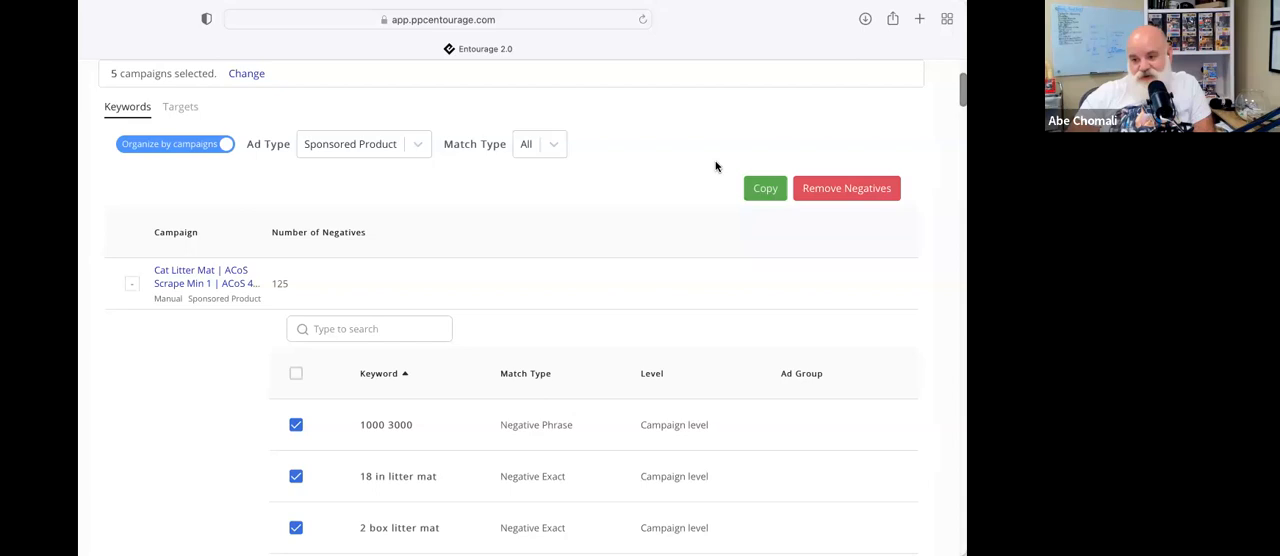
scroll(716, 166, up, 3)
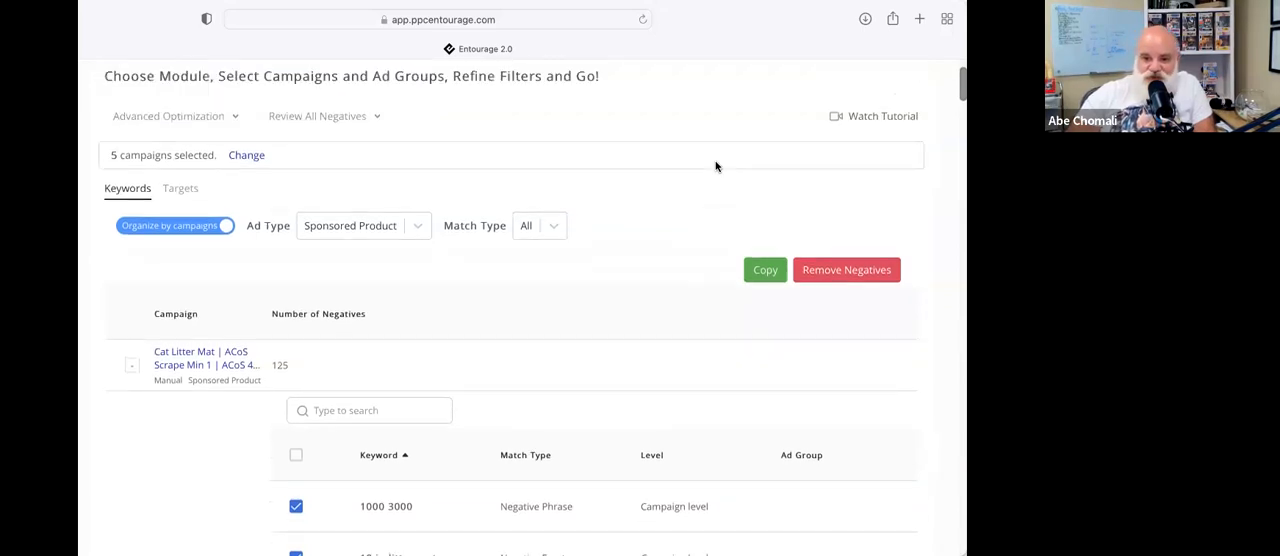
scroll(716, 166, down, 1)
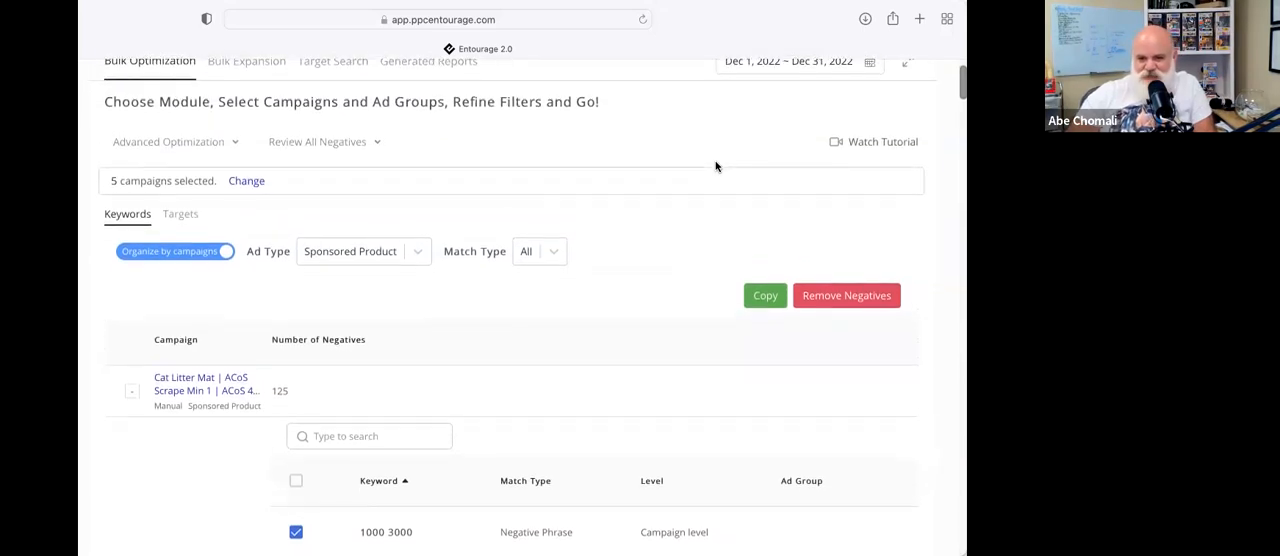
Switch to Bulk Expansion, choose the Product Expansion module and view its ASIN Expansion and Category Expansion options
scroll(716, 166, up, 1)
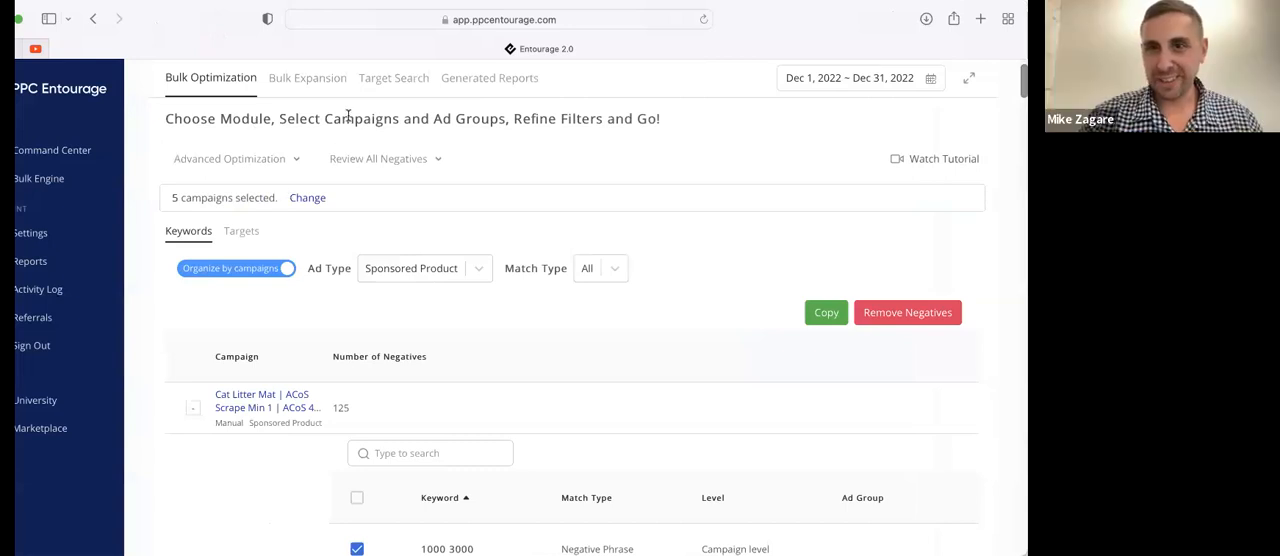
click(325, 80)
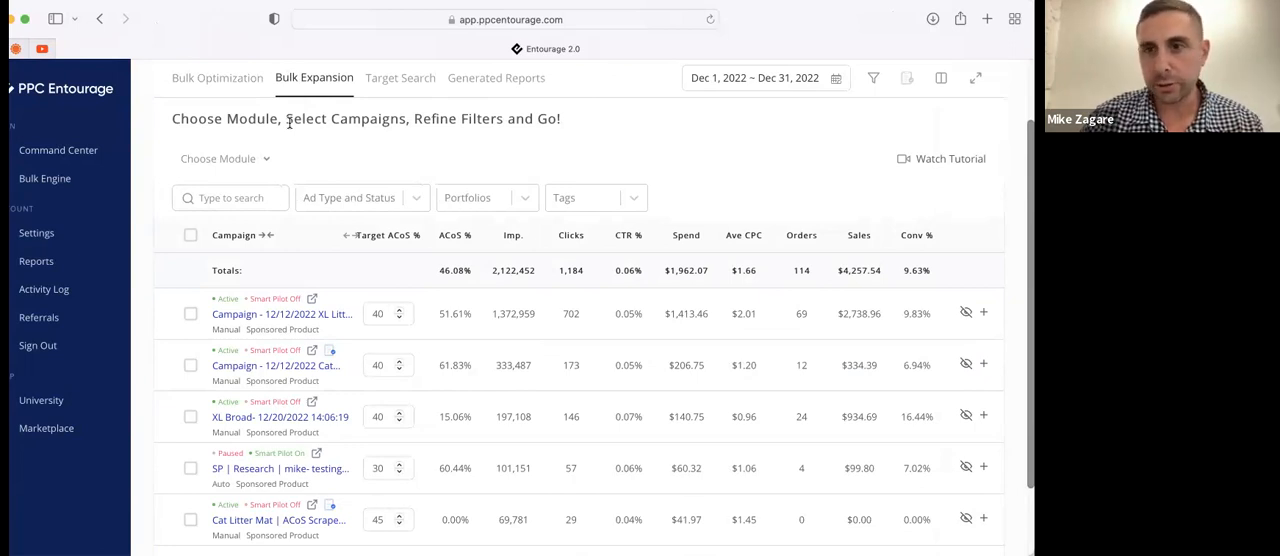
click(264, 159)
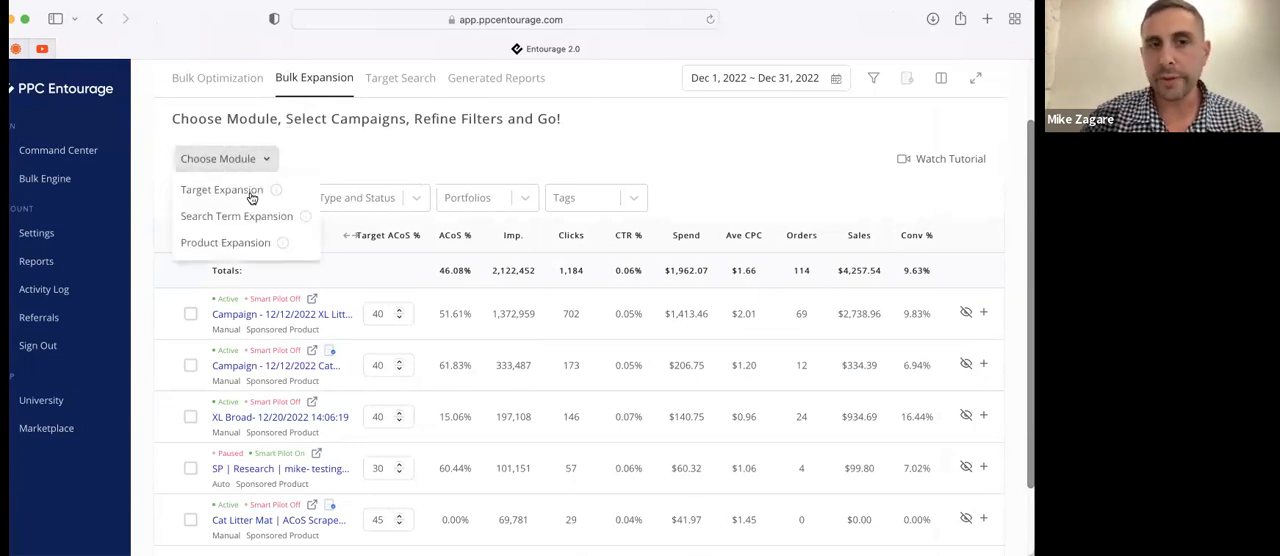
click(242, 243)
click(360, 158)
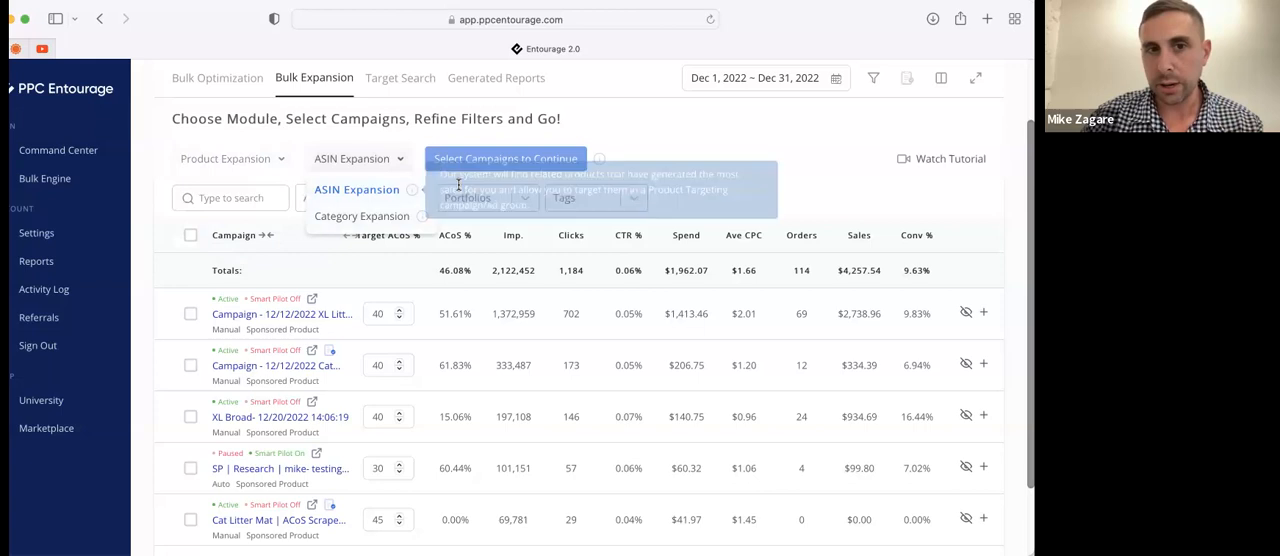
click(640, 122)
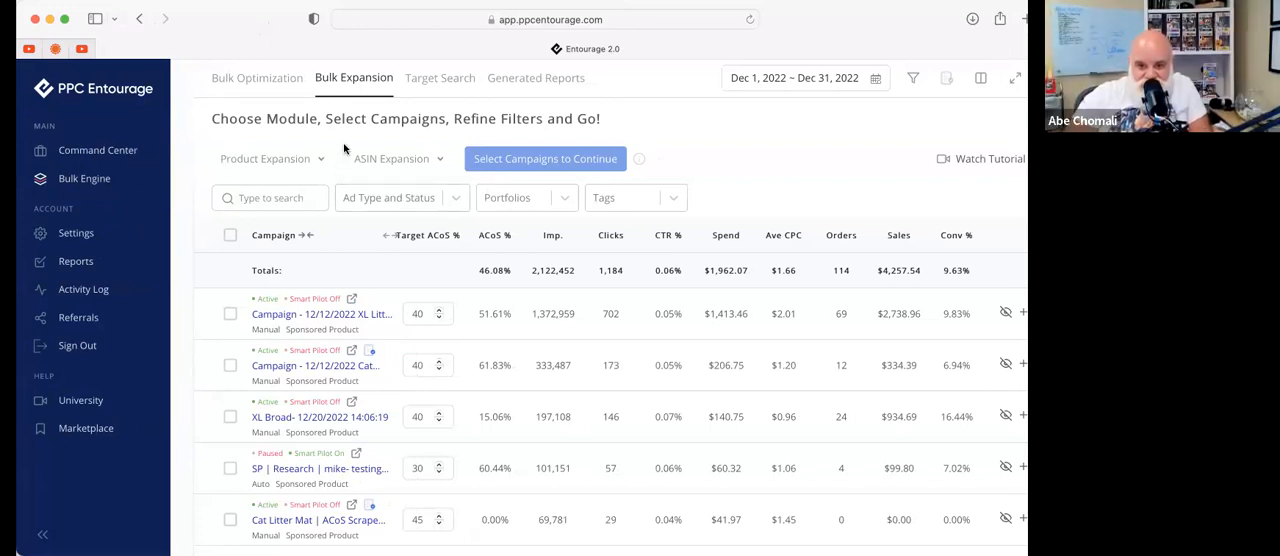
Reopen the Bulk Engine from the Command Center and choose the Search Term Expansion module under Bulk Expansion
click(309, 162)
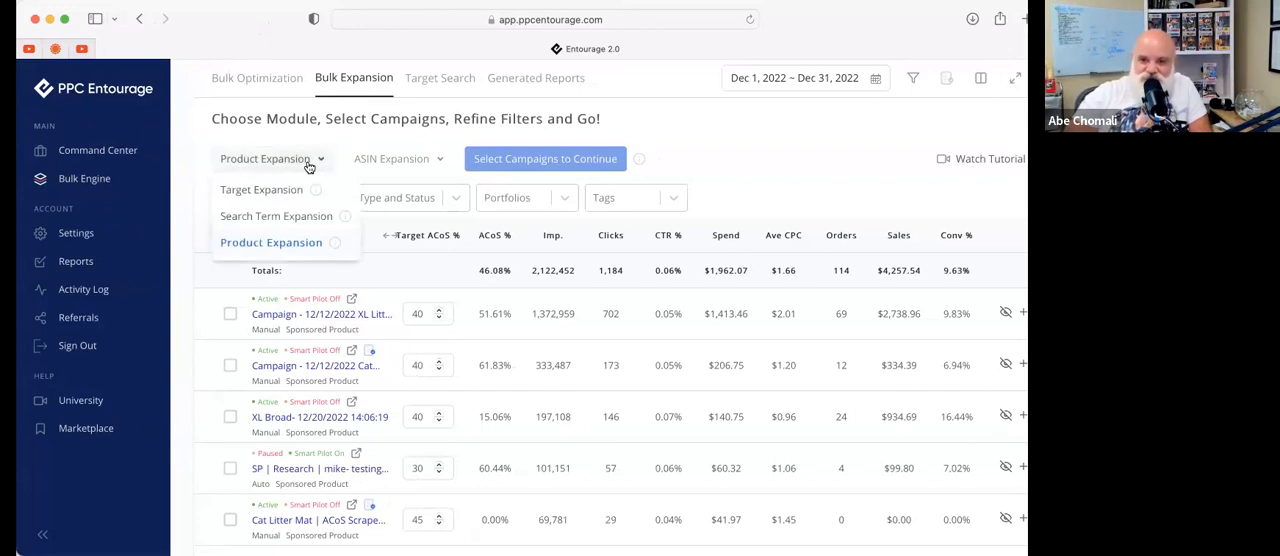
click(66, 150)
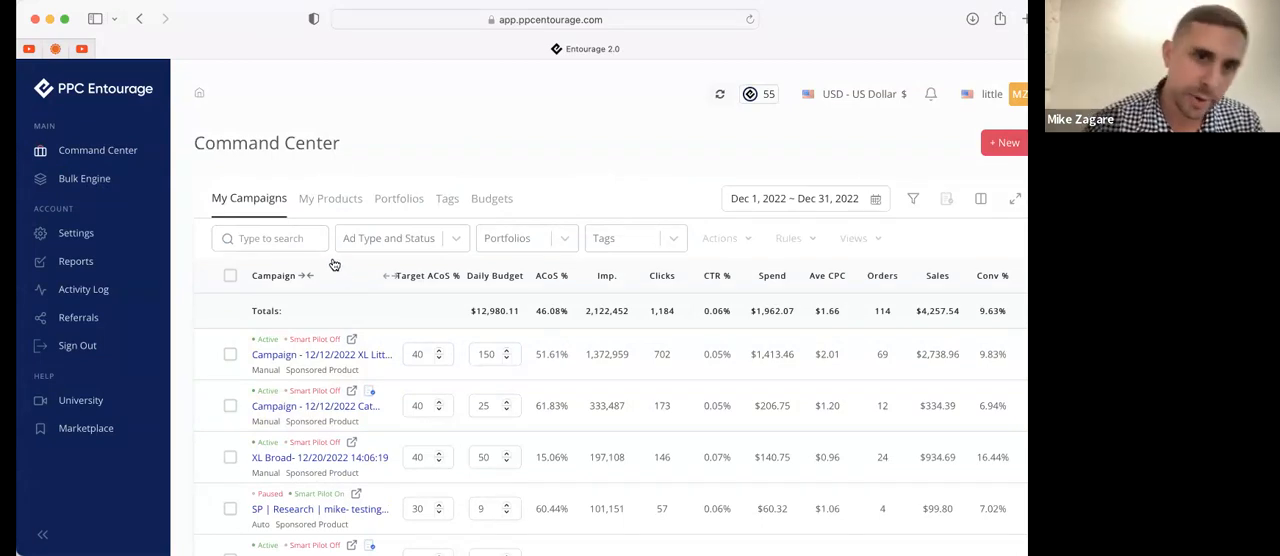
click(88, 180)
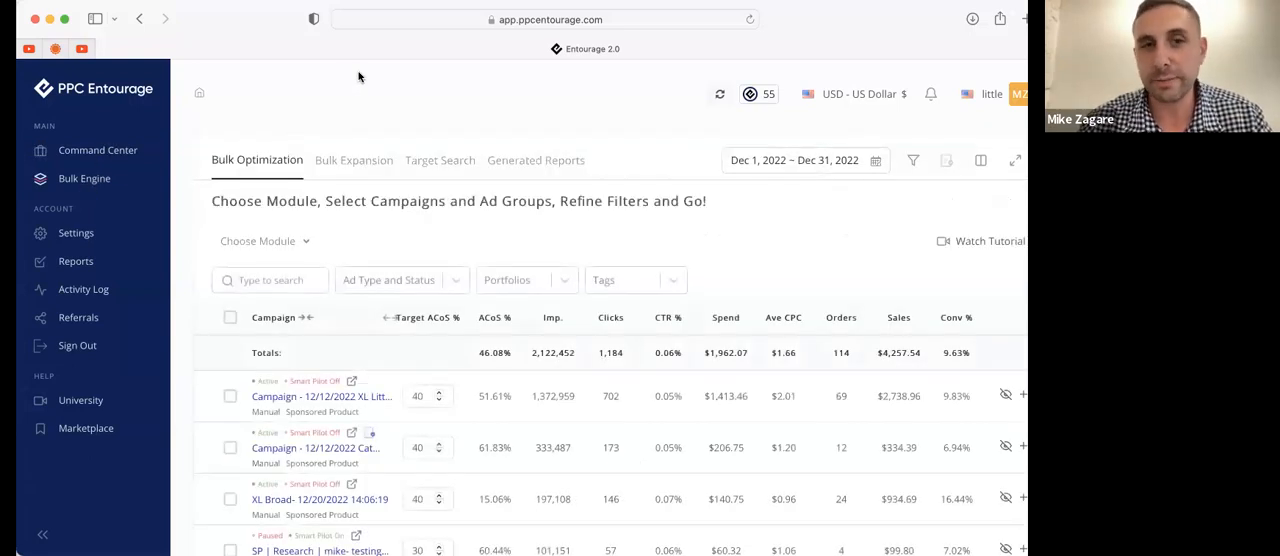
click(386, 165)
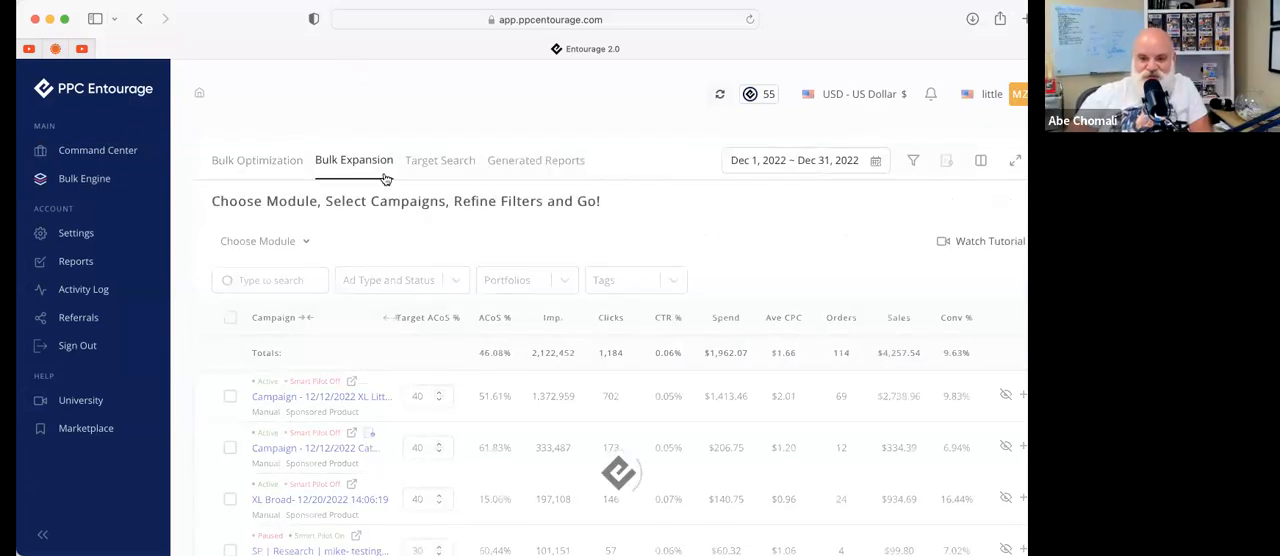
click(280, 243)
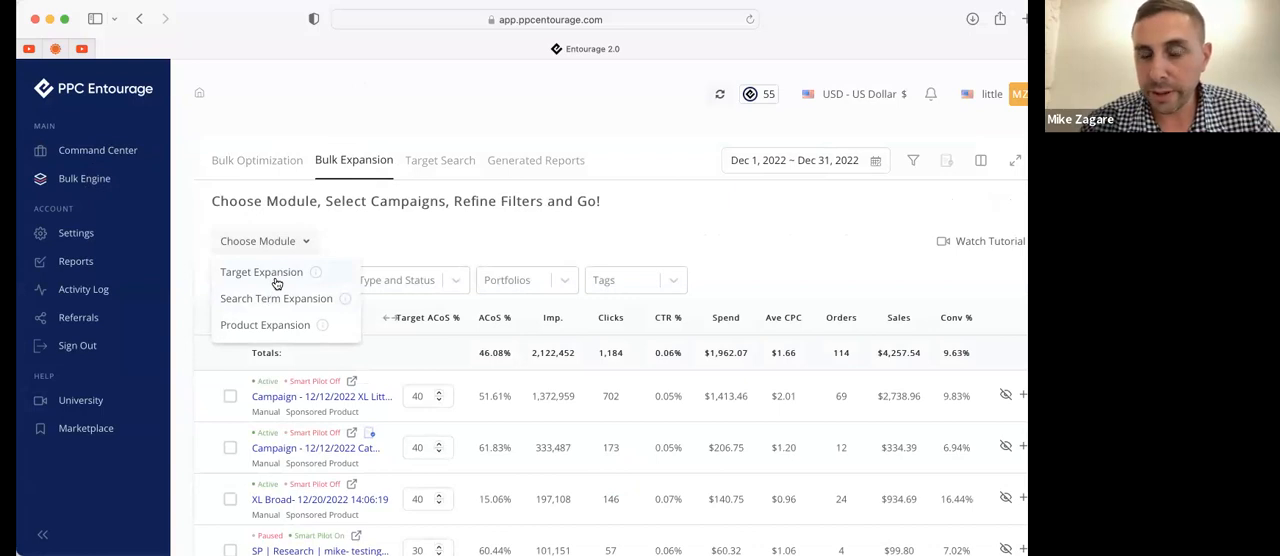
click(288, 302)
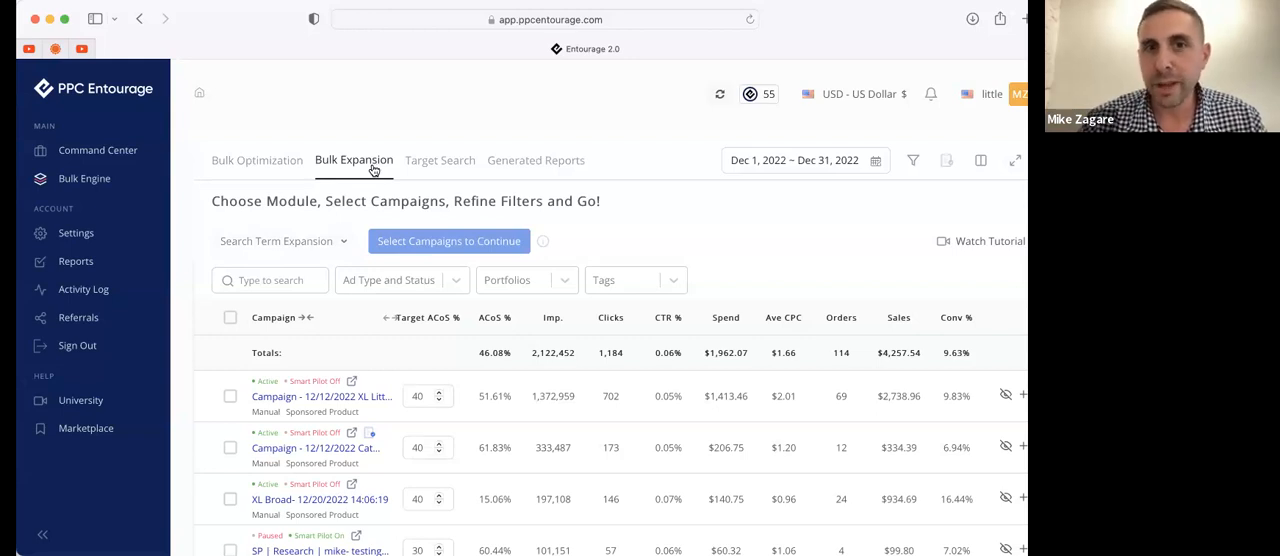
Visit Target Search briefly, return to Bulk Expansion and choose the Target Expansion module
click(427, 162)
click(381, 172)
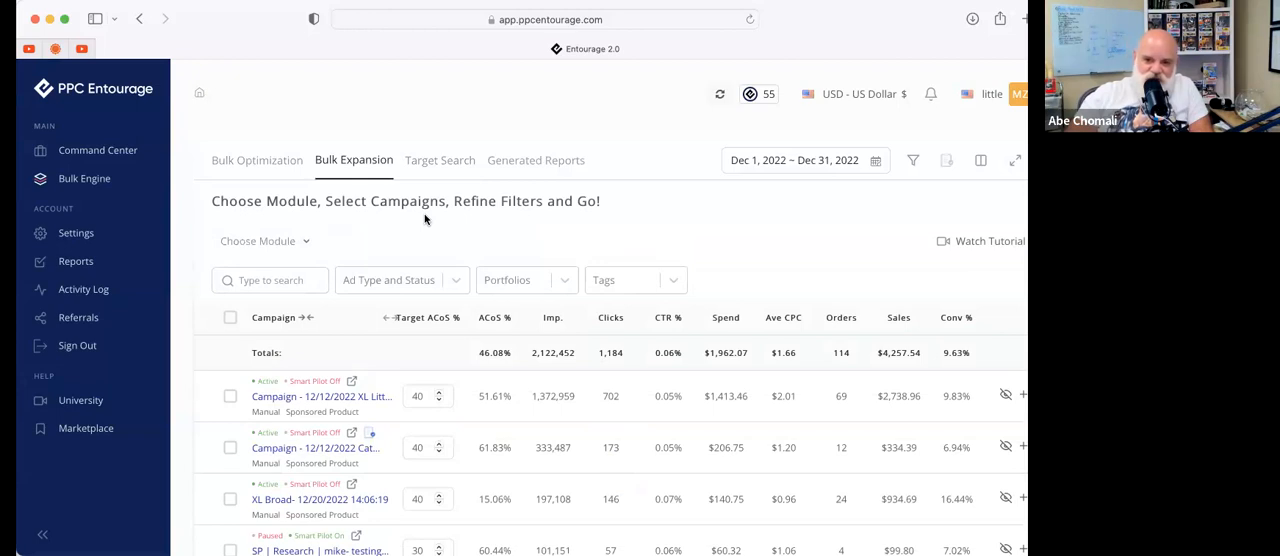
click(277, 241)
click(274, 274)
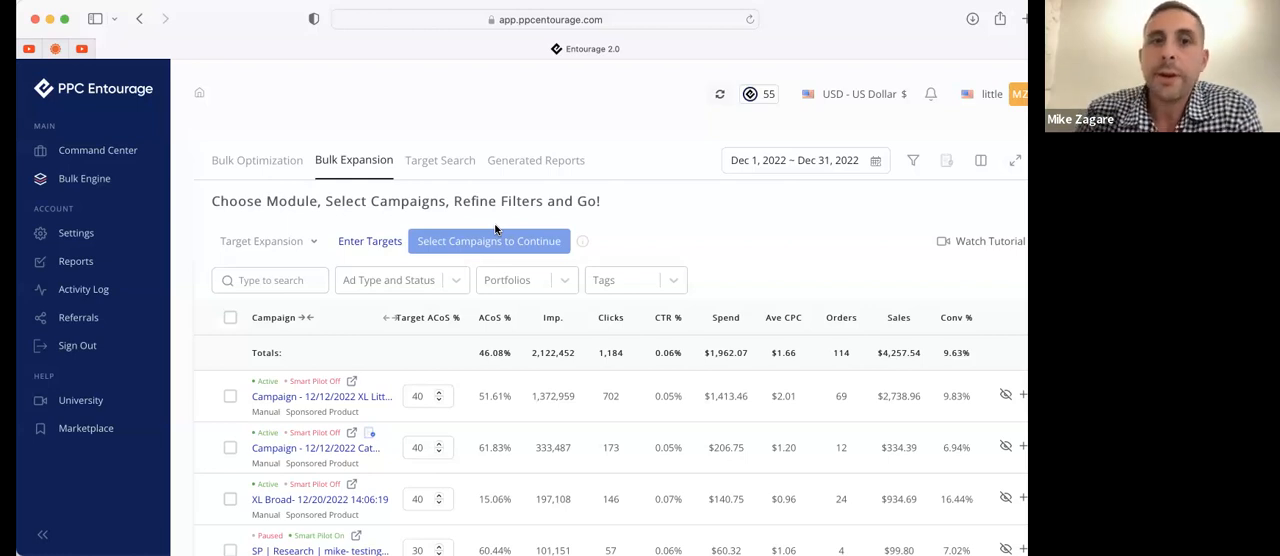
Enter "pizza" as the only expansion target, select all campaigns and view the list of expansion modules
click(368, 243)
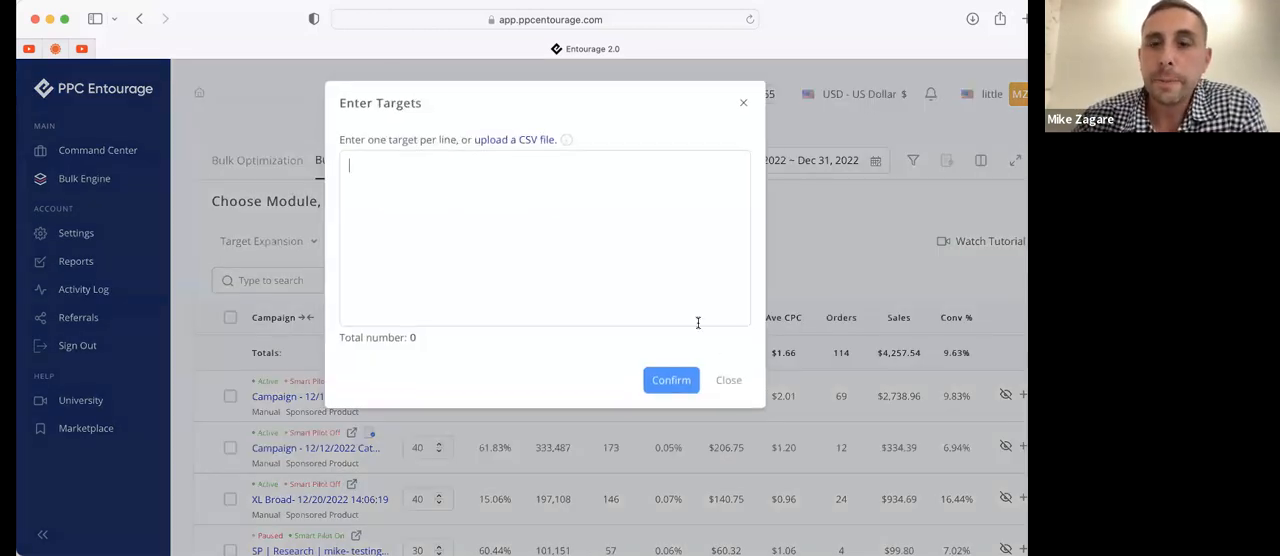
text(pizza)
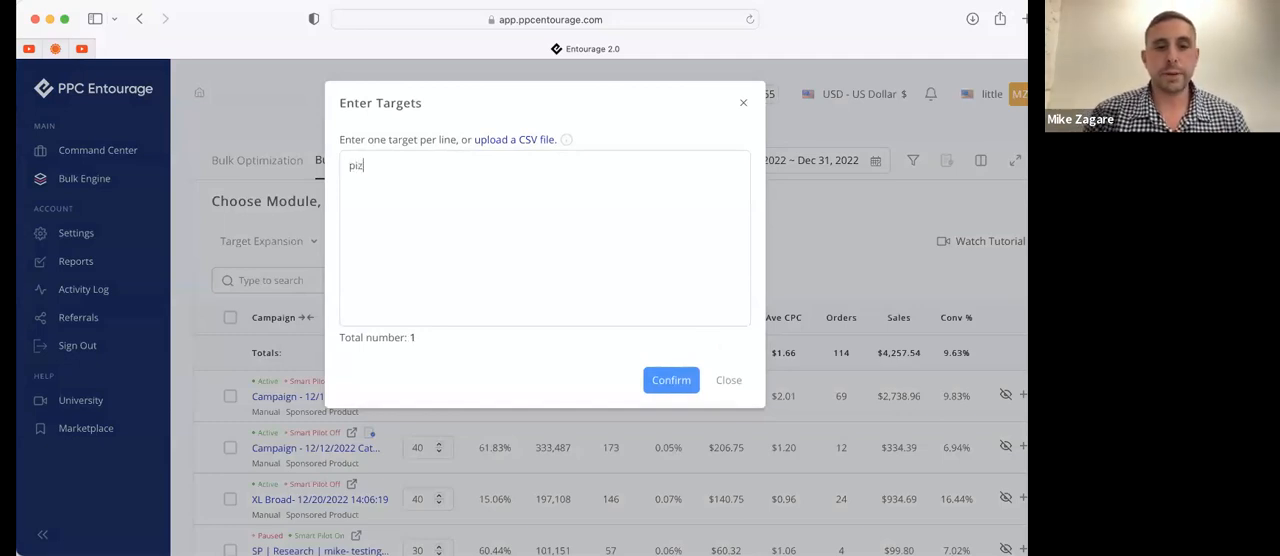
click(681, 386)
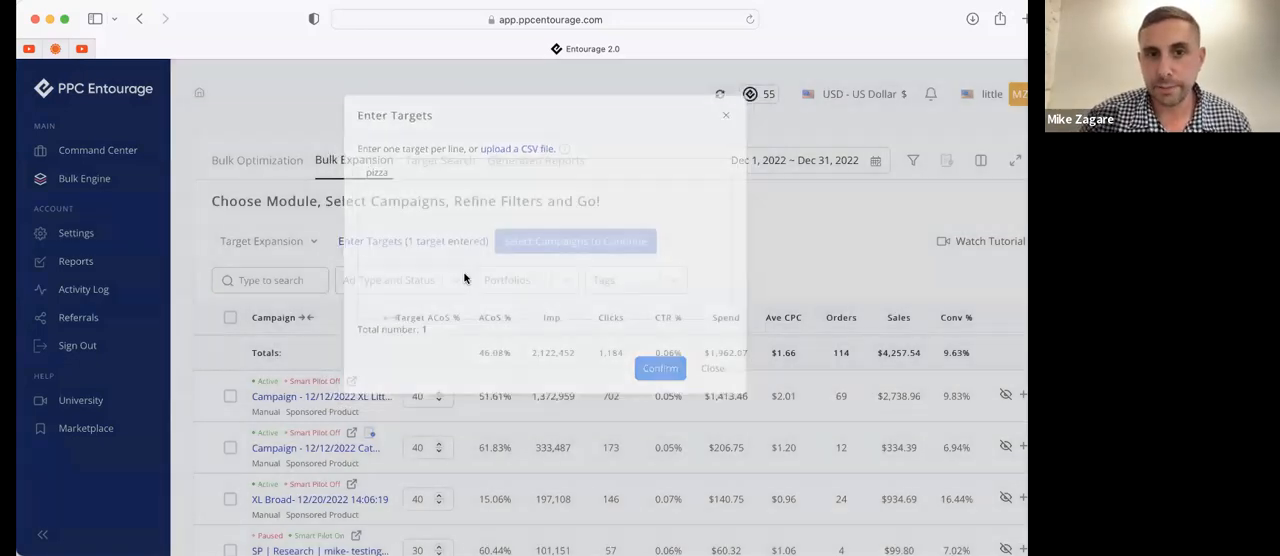
click(230, 317)
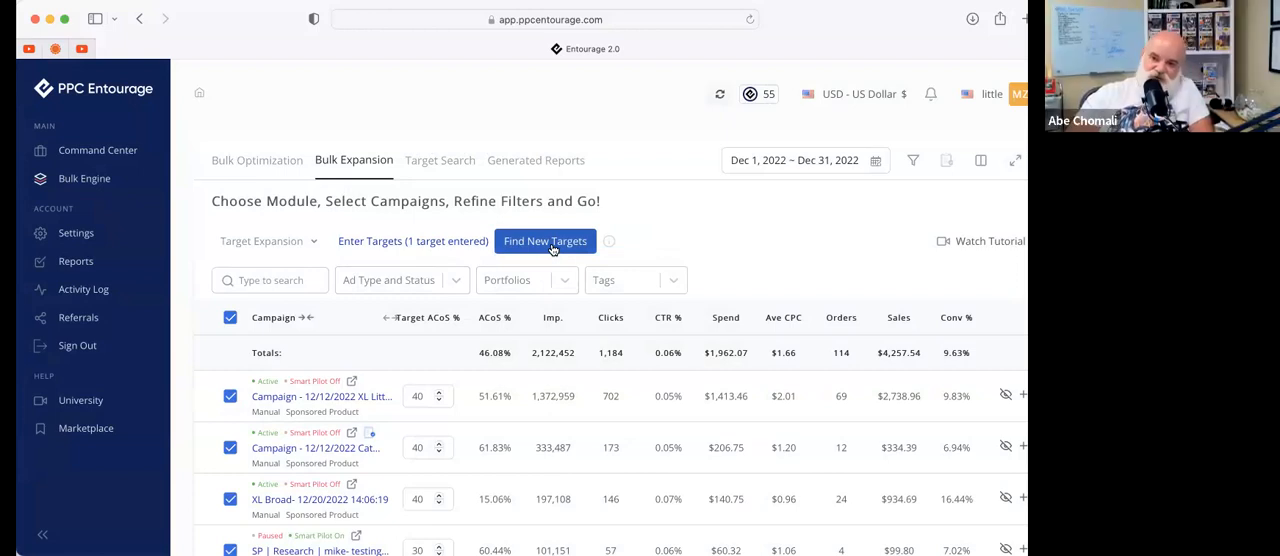
click(300, 241)
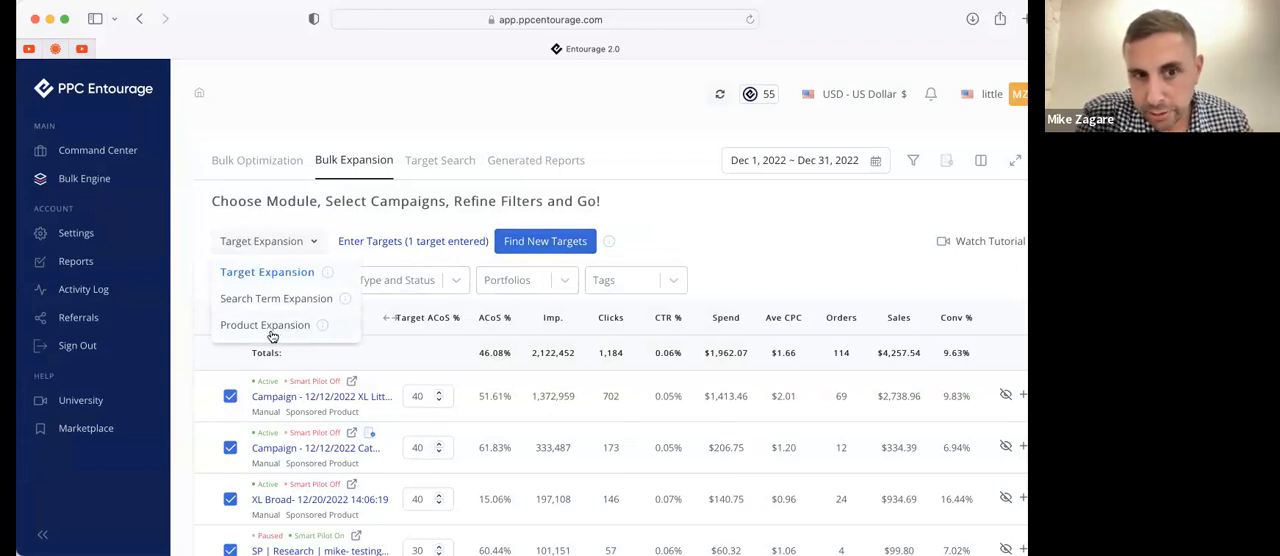
Choose the Target Search module and run a search for "cat litter mat" across all campaigns
click(428, 176)
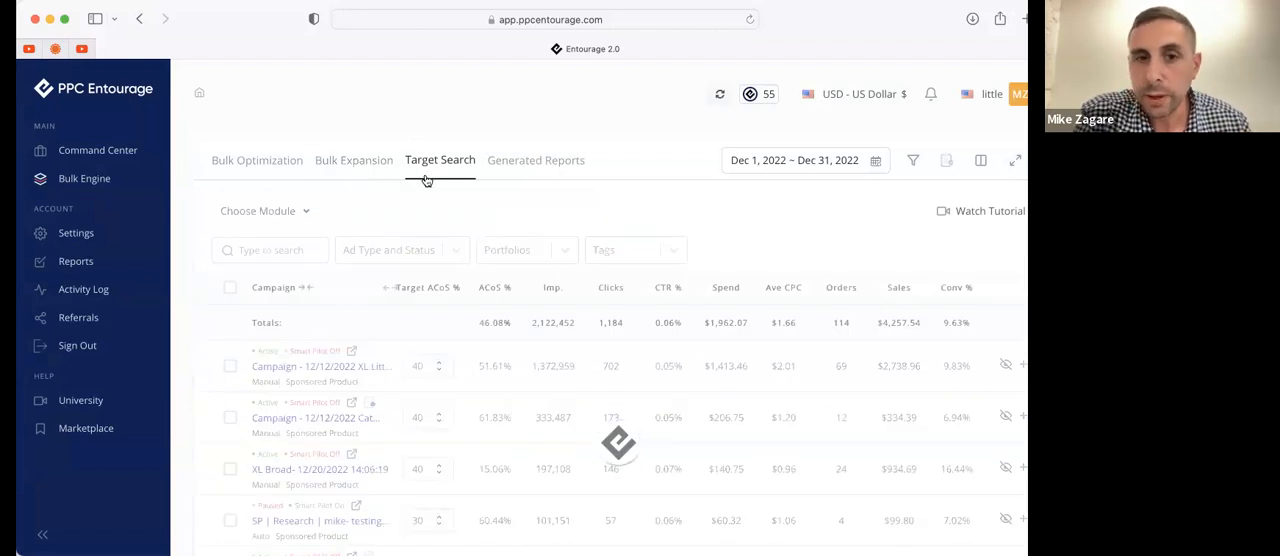
click(285, 213)
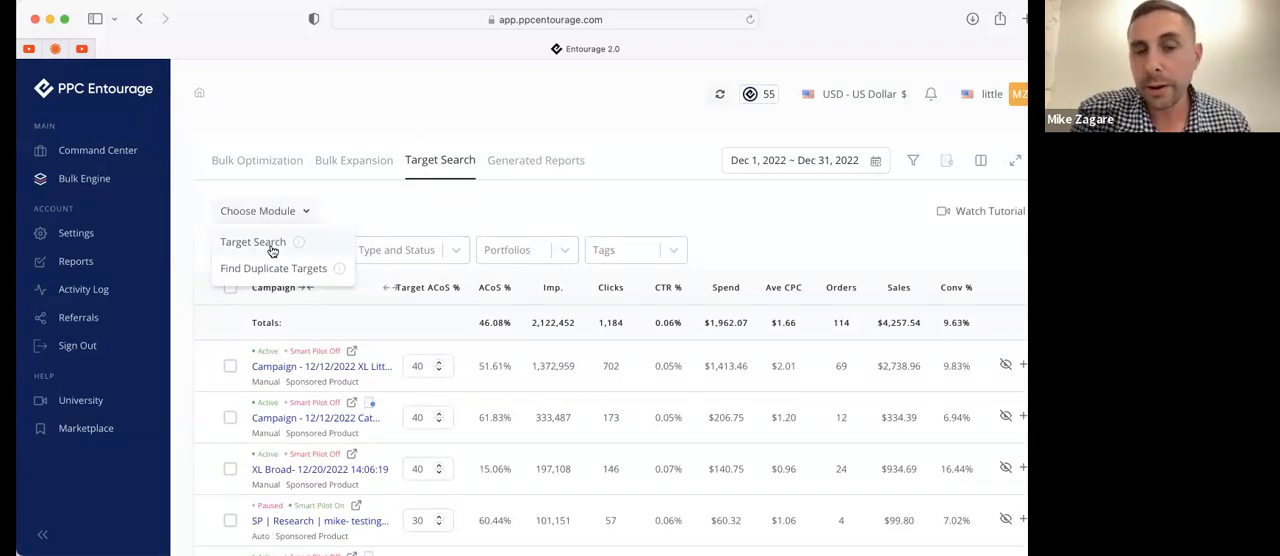
click(272, 250)
text(cat litter mat)
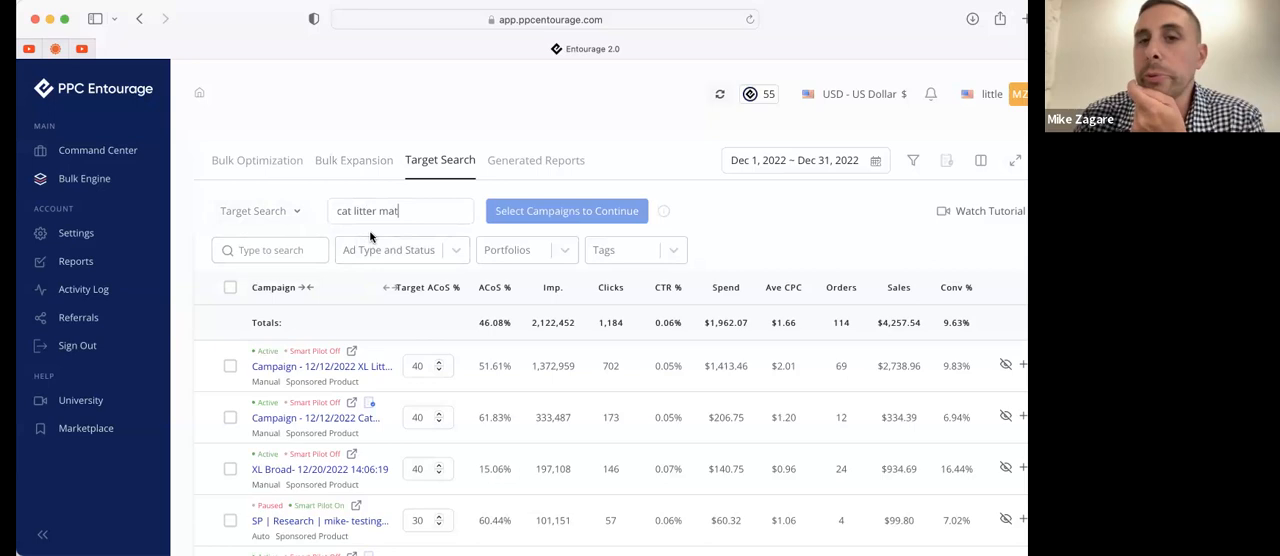
click(230, 287)
click(515, 210)
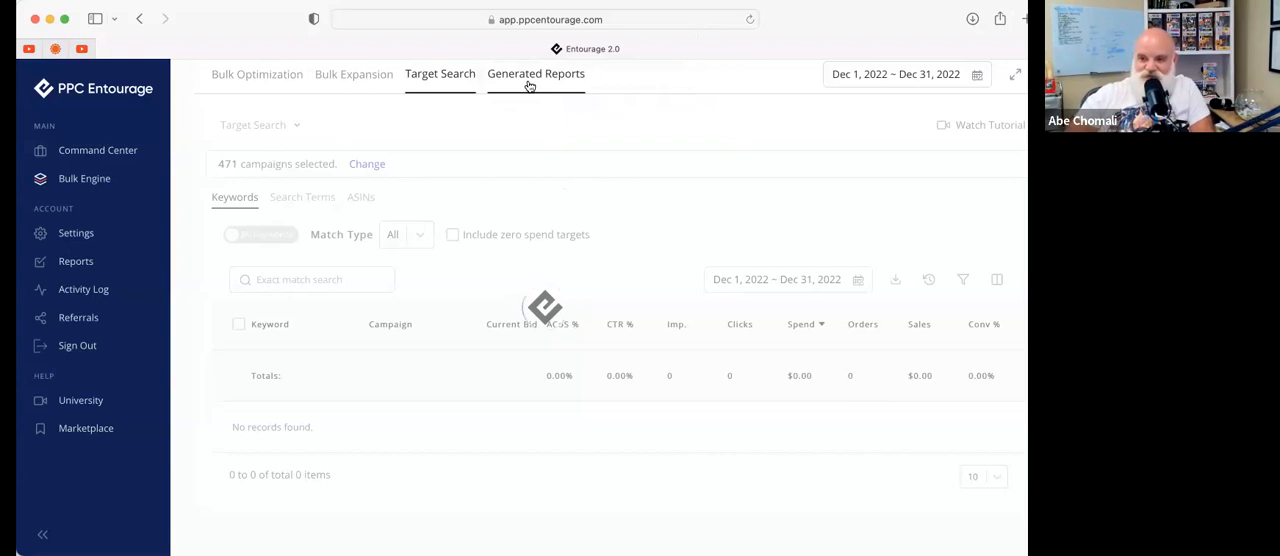
Show the Generated Reports and look through the first page of report types, remarks and statuses
click(529, 82)
scroll(381, 310, down, 3)
scroll(381, 310, down, 5)
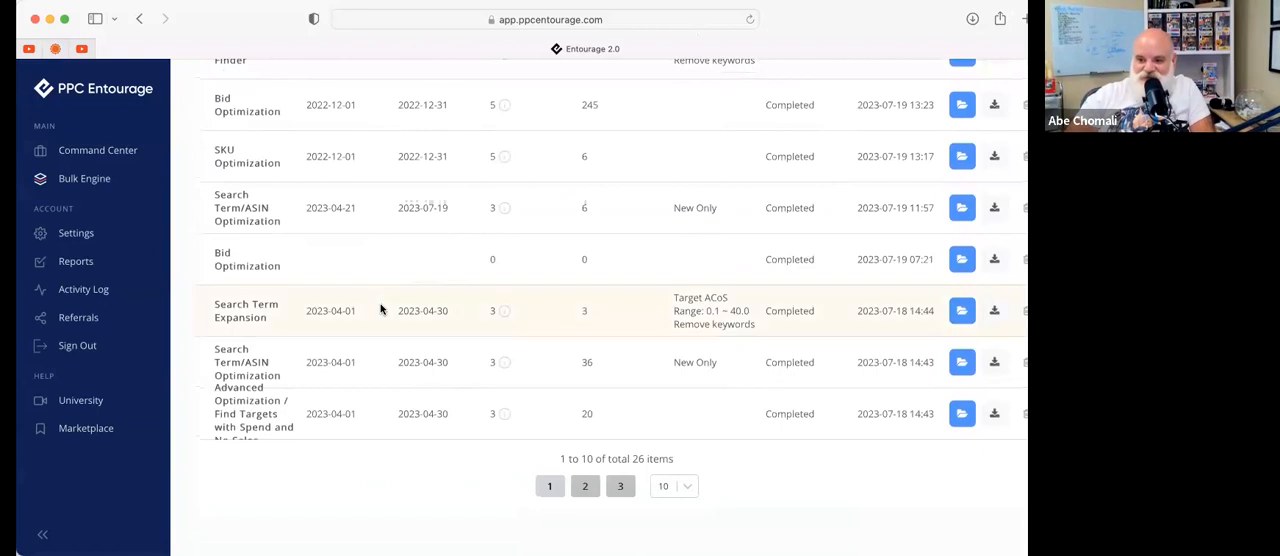
scroll(381, 310, up, 7)
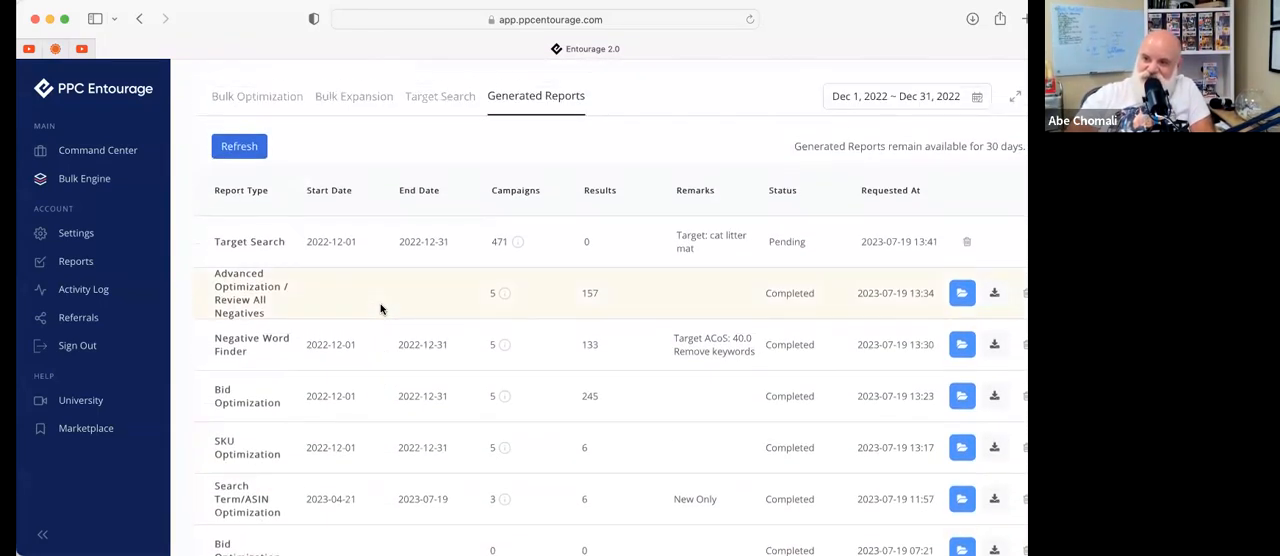
scroll(381, 310, up, 2)
scroll(703, 343, down, 1)
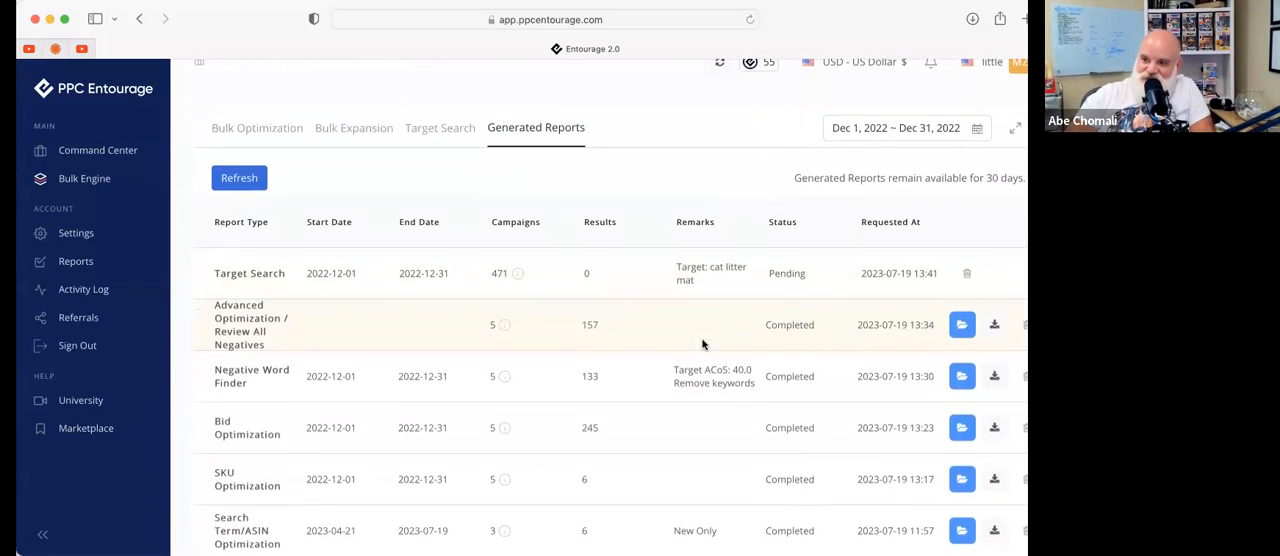
scroll(744, 291, down, 8)
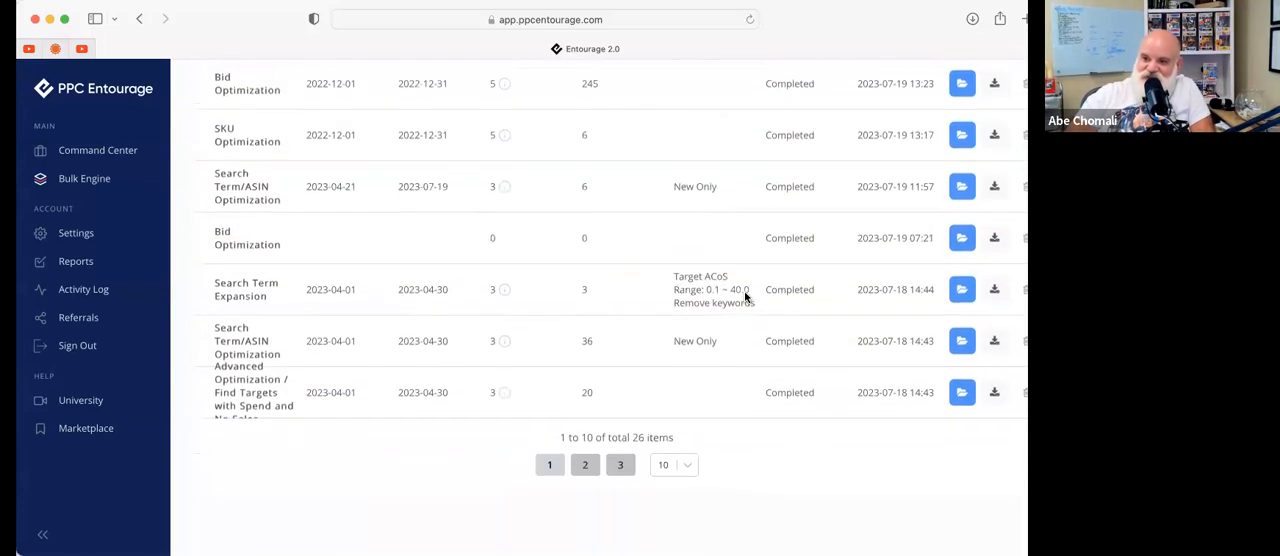
Open the completed Target Search report for "litter mat" from the second page of generated reports
click(587, 487)
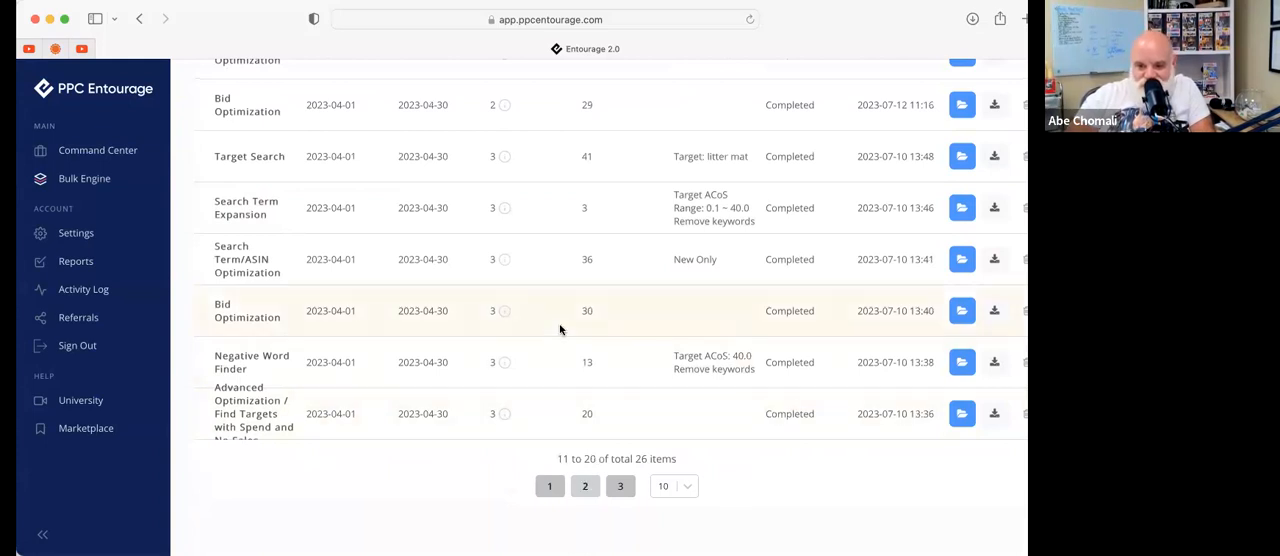
scroll(559, 330, up, 2)
scroll(559, 347, up, 3)
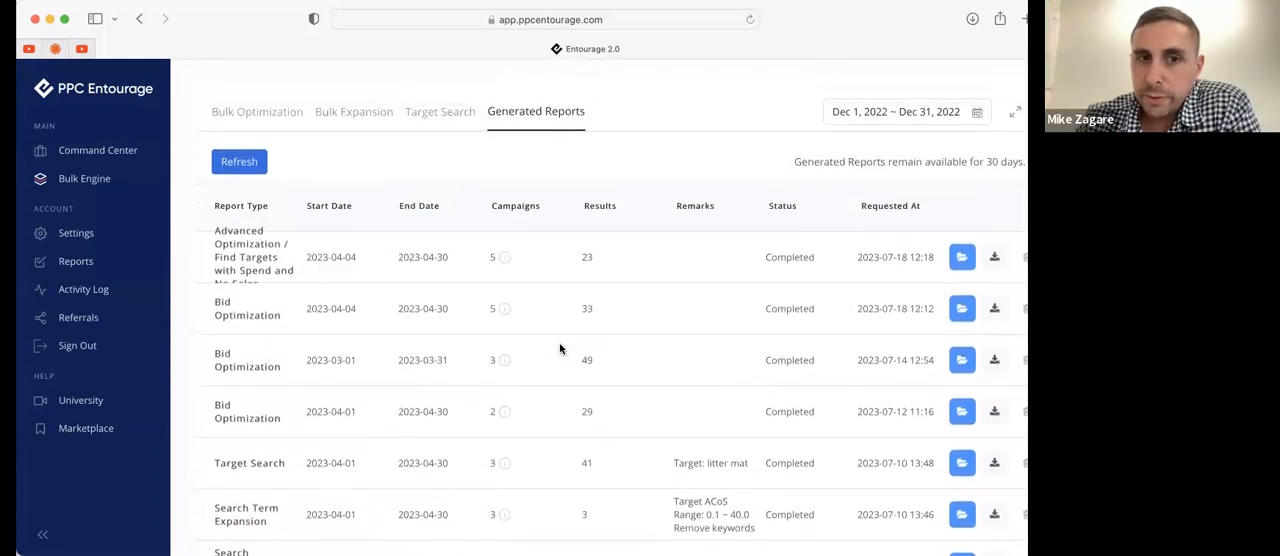
scroll(559, 347, down, 3)
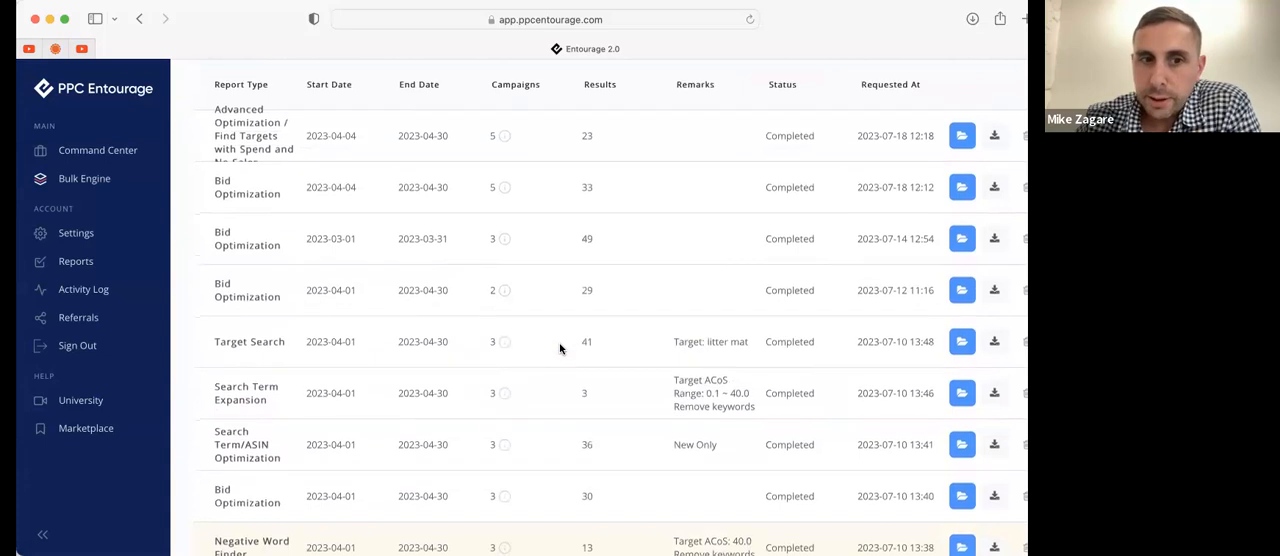
click(961, 341)
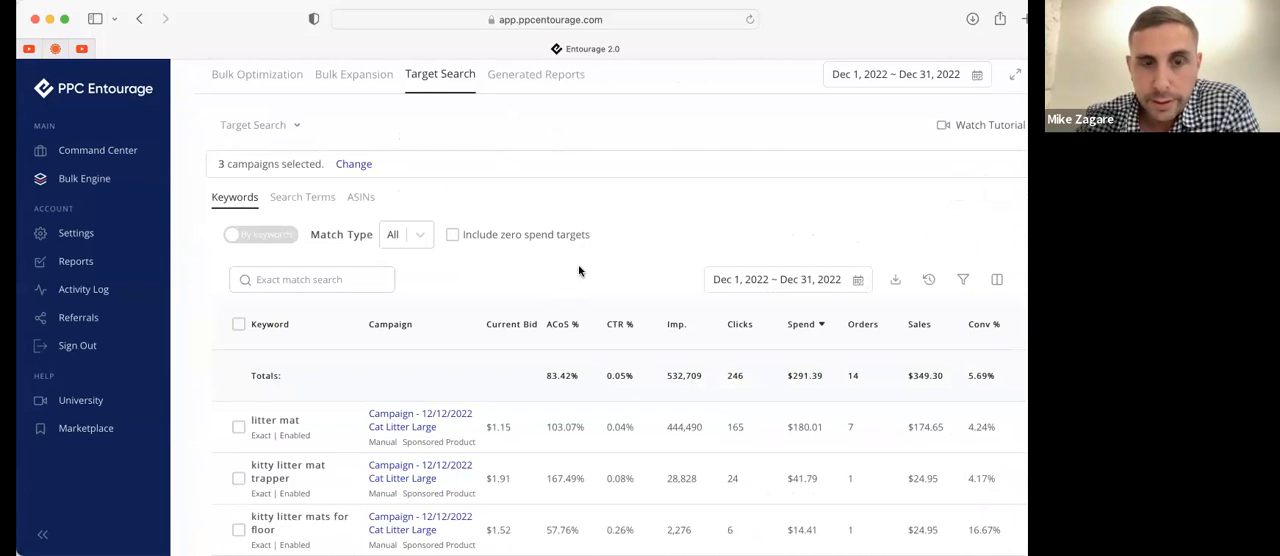
Examine the keywords in the litter mat Target Search report, with their campaigns, bids and performance figures
scroll(578, 264, down, 2)
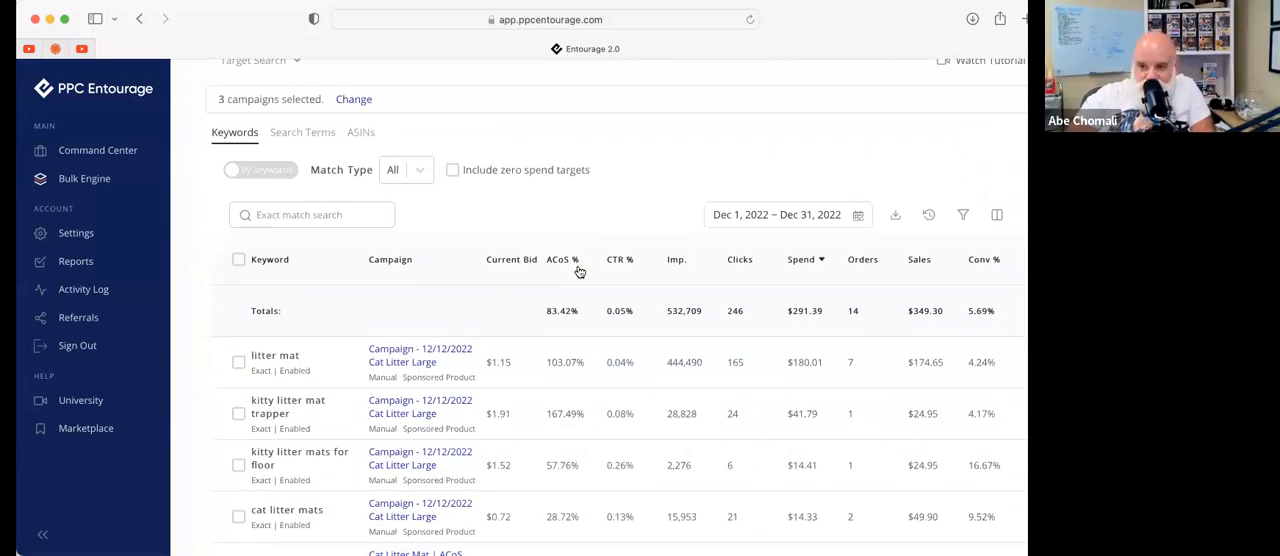
scroll(577, 268, down, 1)
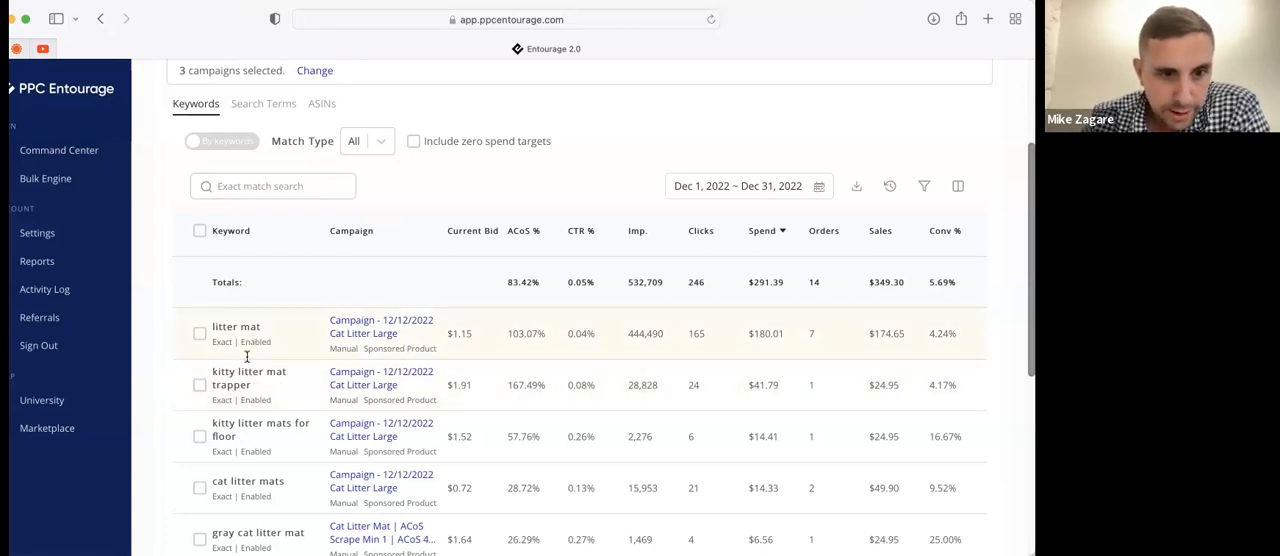
scroll(242, 370, down, 3)
scroll(240, 376, down, 2)
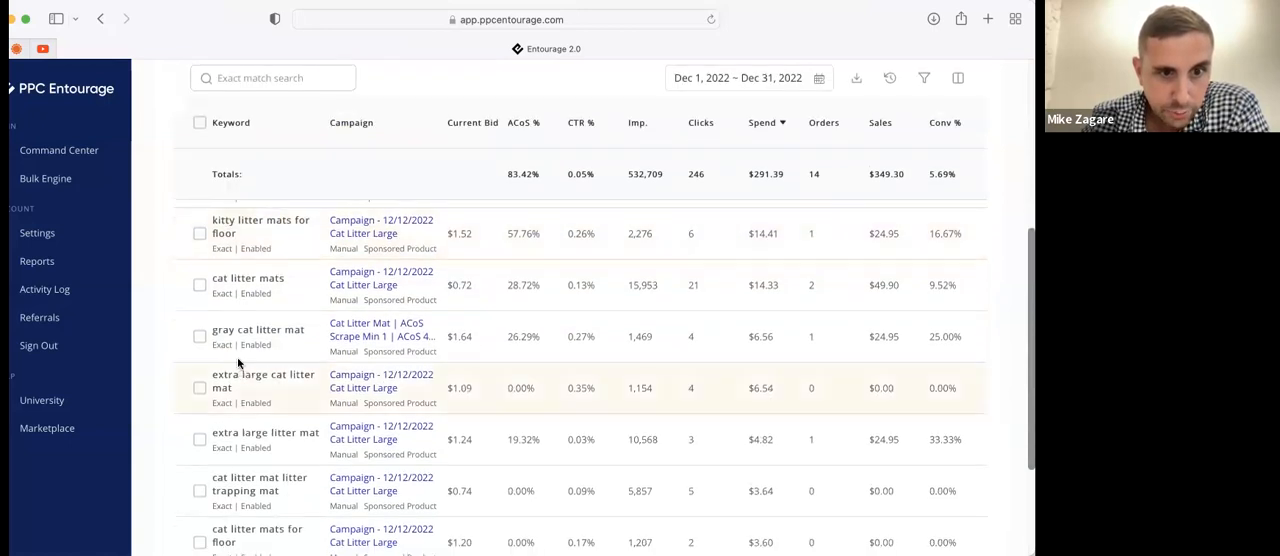
scroll(281, 341, down, 4)
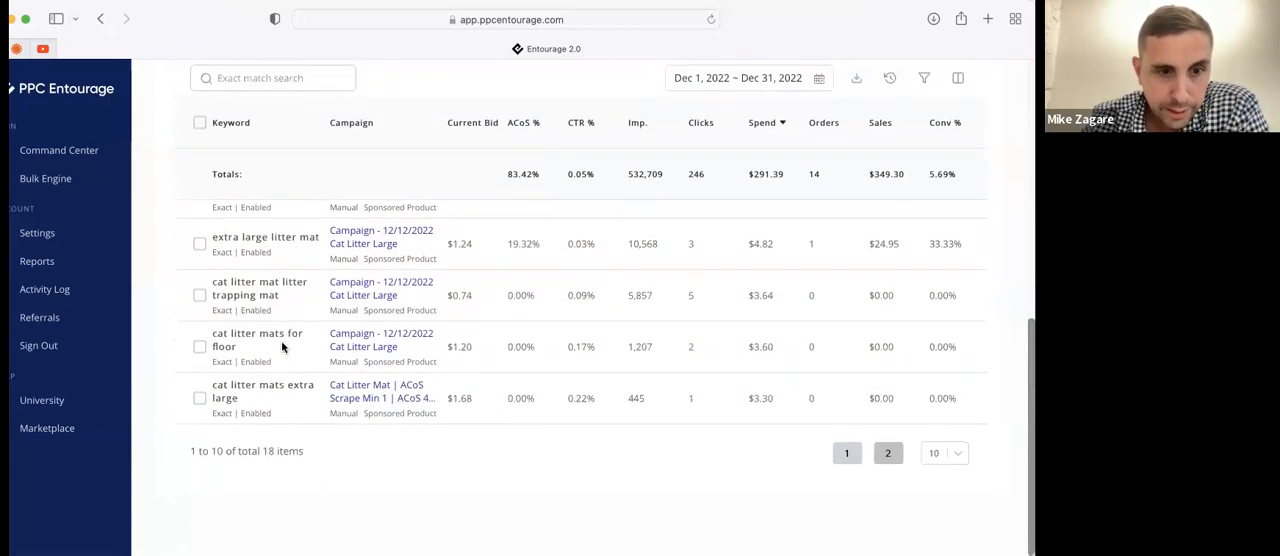
scroll(288, 469, up, 10)
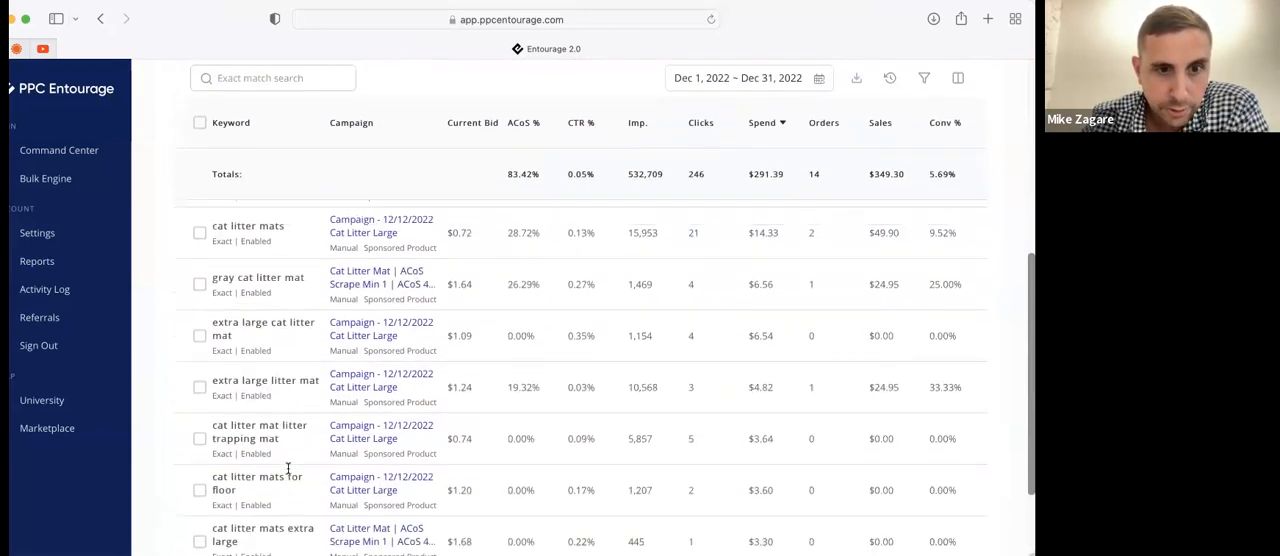
scroll(387, 293, down, 1)
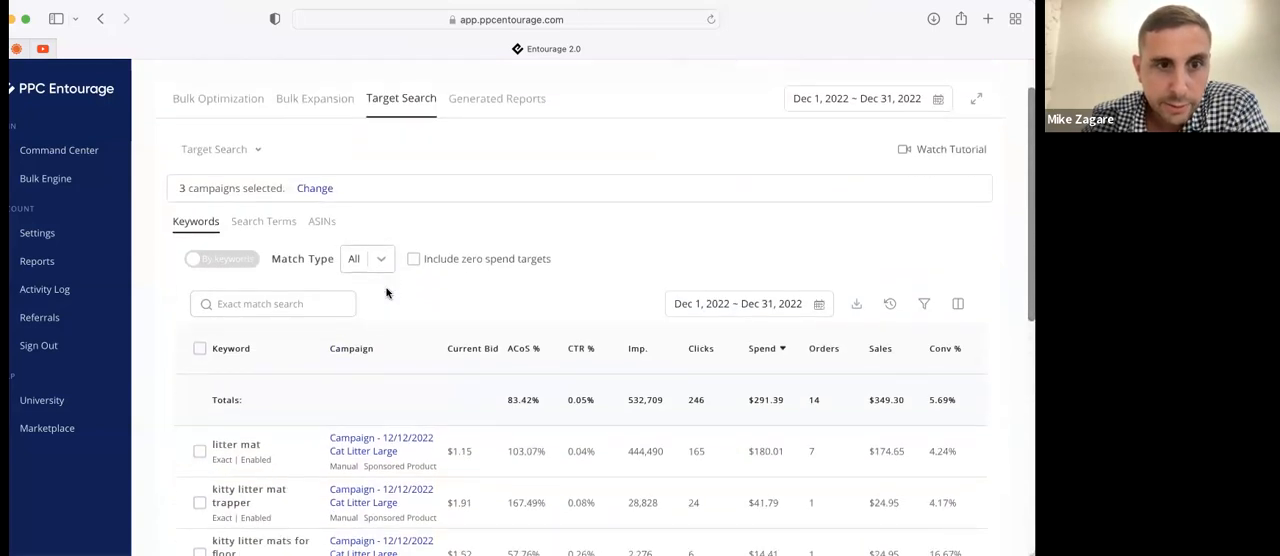
Organize the report's keywords by campaign, and expand and collapse the Cat Litter Large campaign
click(240, 231)
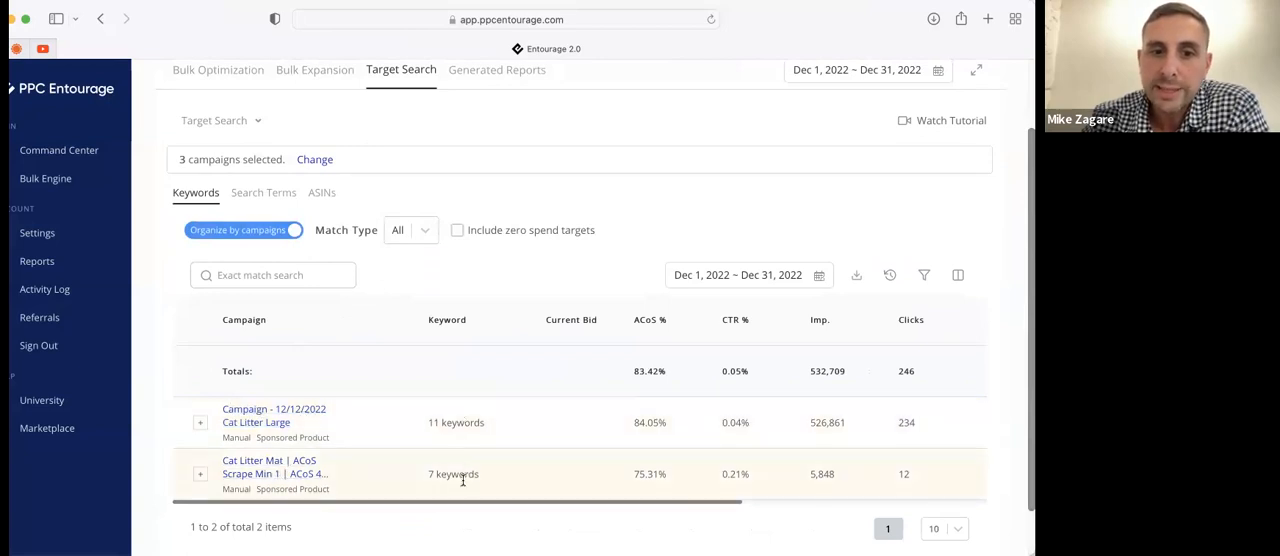
click(200, 423)
click(200, 423)
click(200, 423)
click(200, 423)
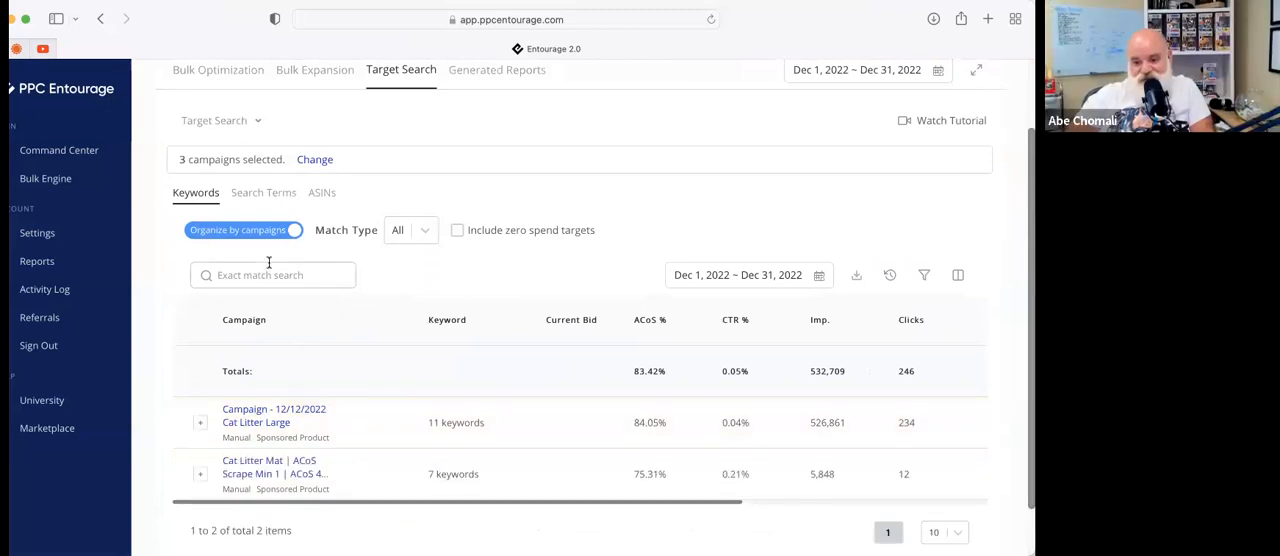
Filter the keywords by exact match for "litter mat" and expand the Cat Litter Large campaign to view the matching keyword
click(265, 277)
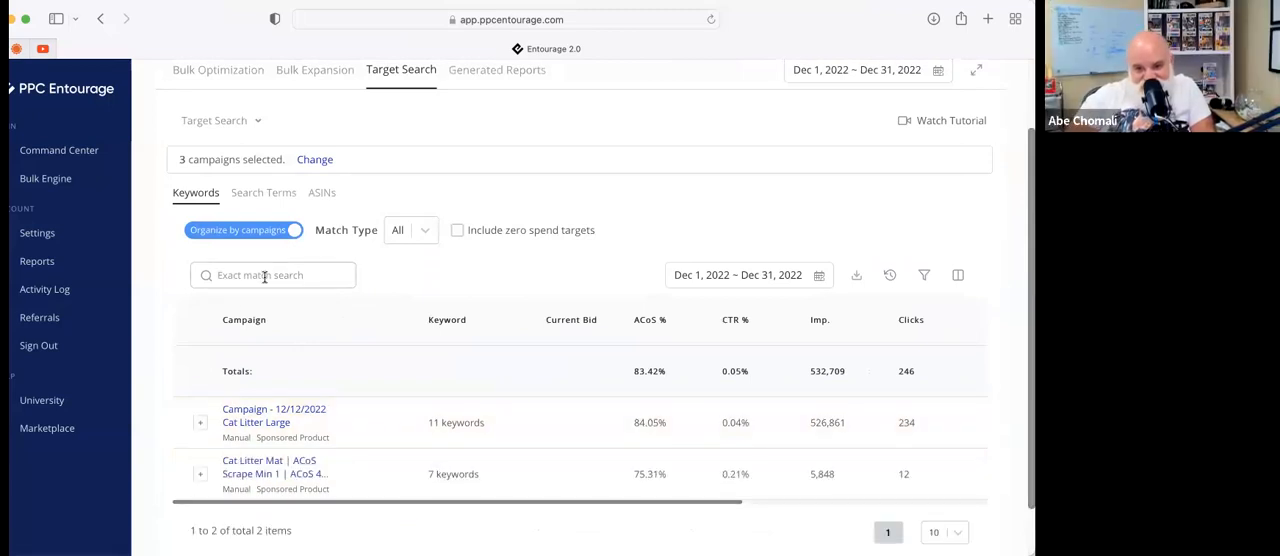
text(litter)
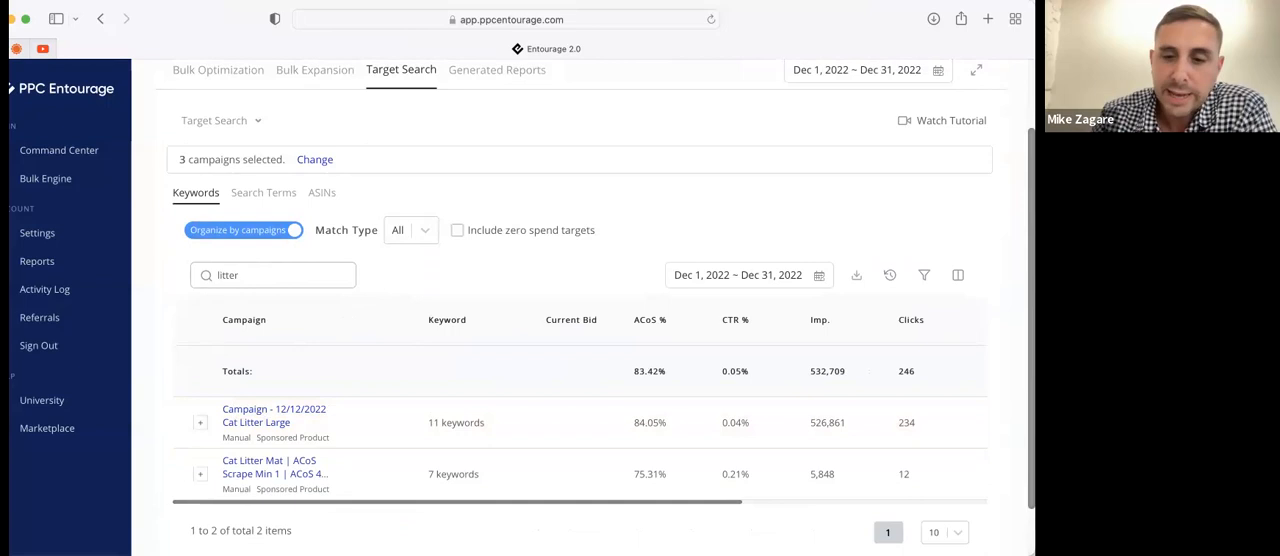
text( mat)
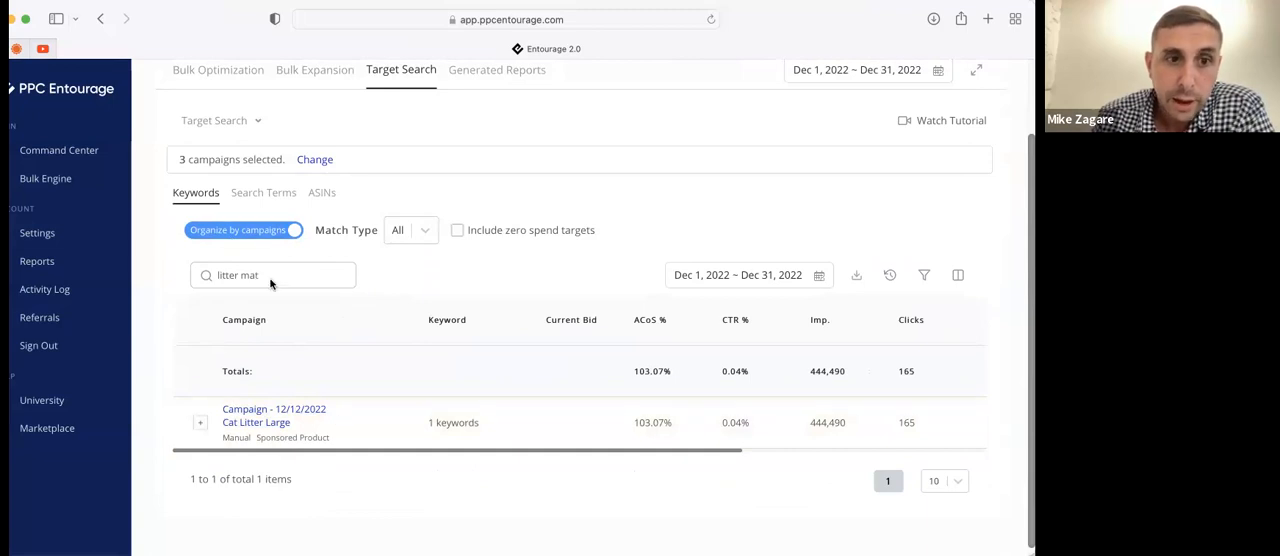
click(200, 422)
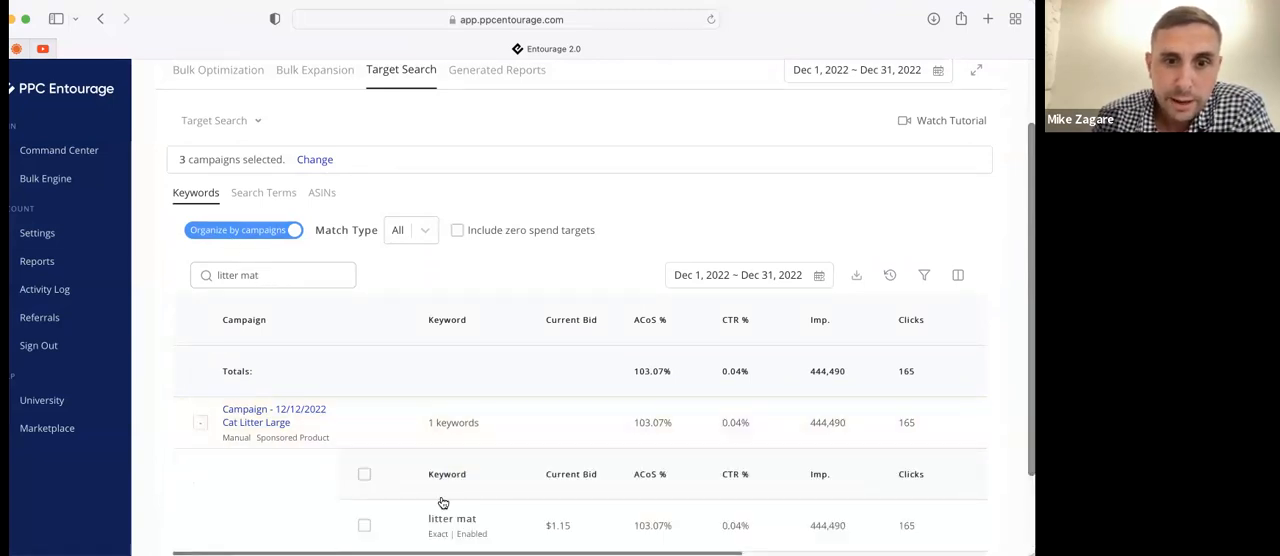
scroll(443, 502, down, 1)
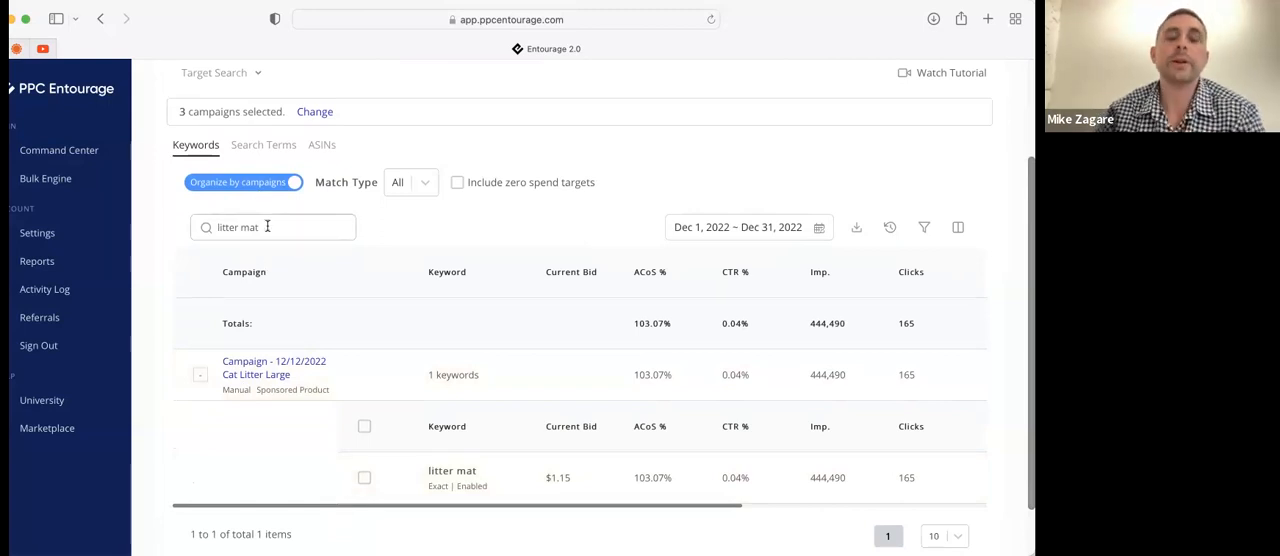
Clear the exact match search and collapse the Cat Litter Large campaign
drag(267, 226, 114, 225)
key(BackSpace)
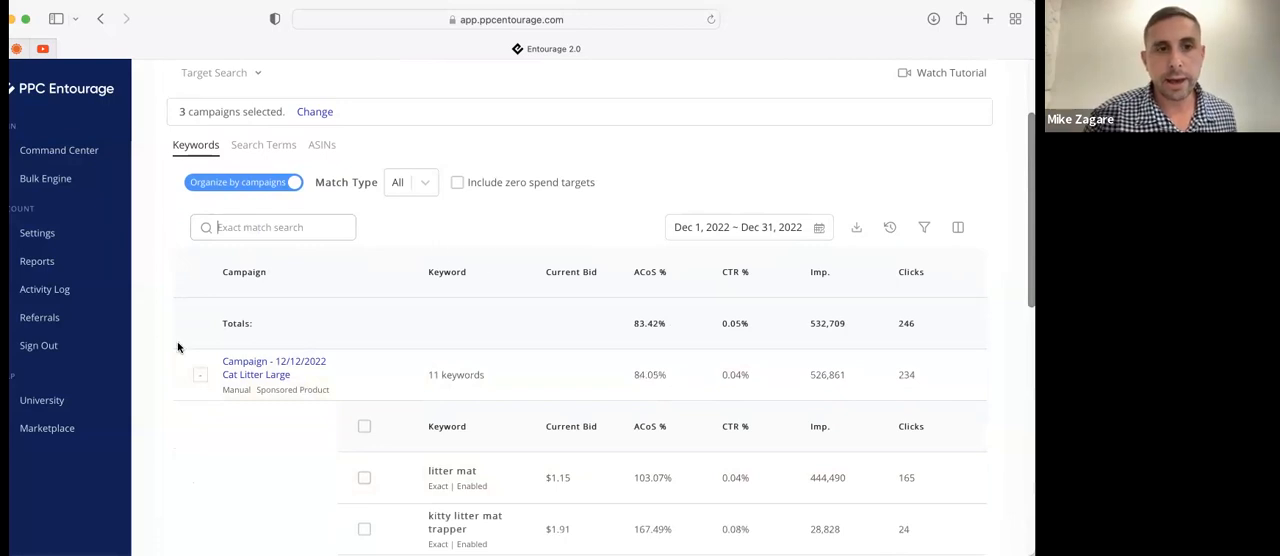
click(200, 374)
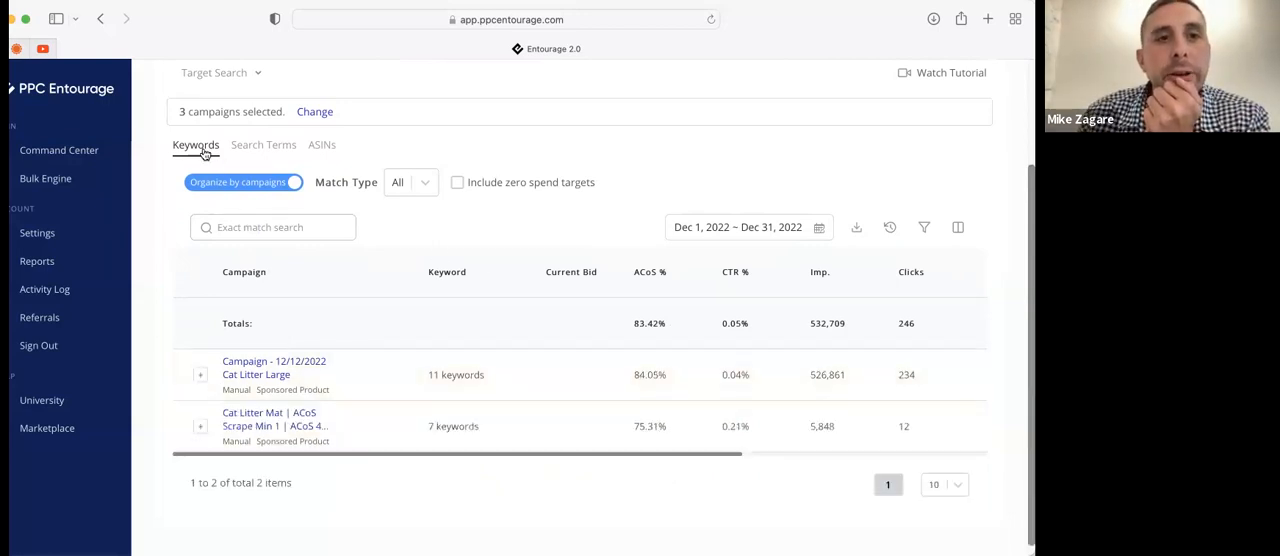
Show the report's search terms and examine their associated targets, match types, campaigns and performance figures
click(260, 148)
scroll(287, 294, down, 1)
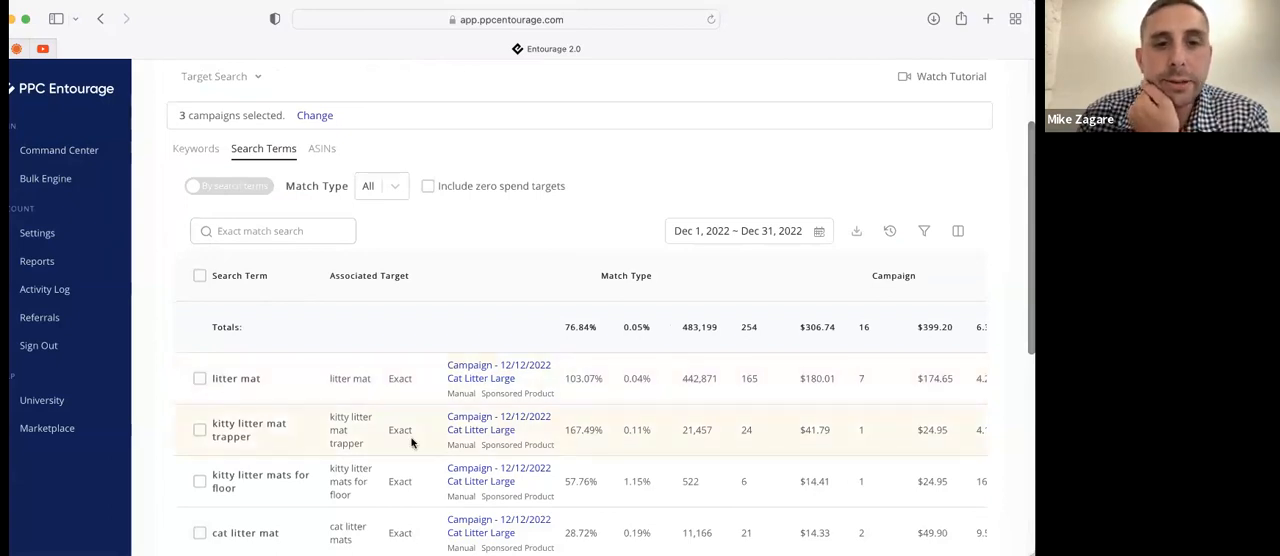
scroll(303, 441, down, 1)
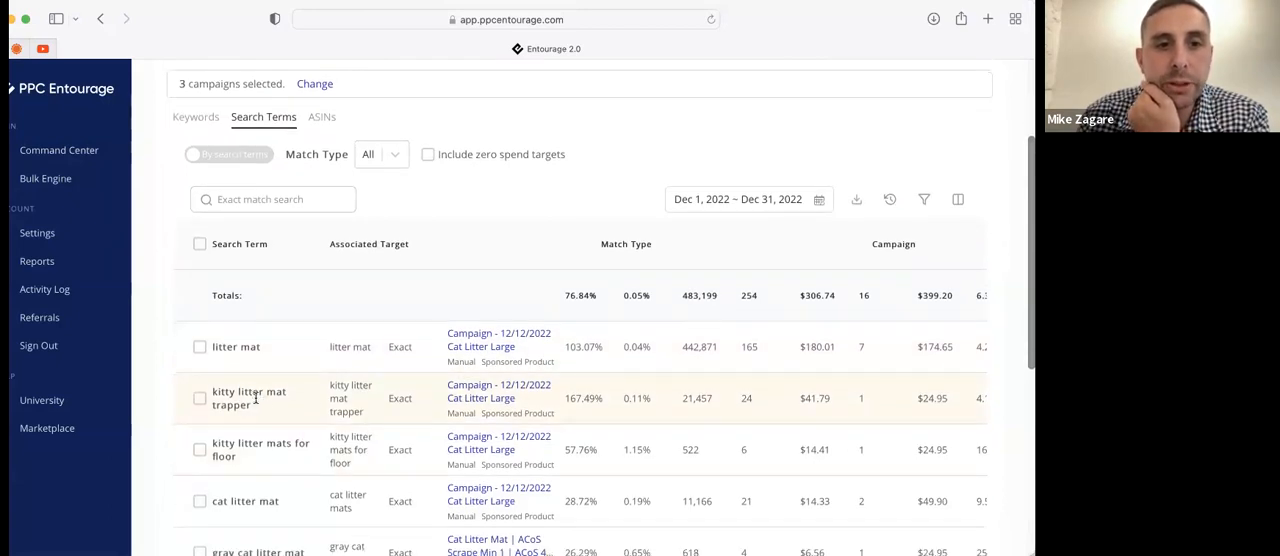
scroll(290, 405, down, 3)
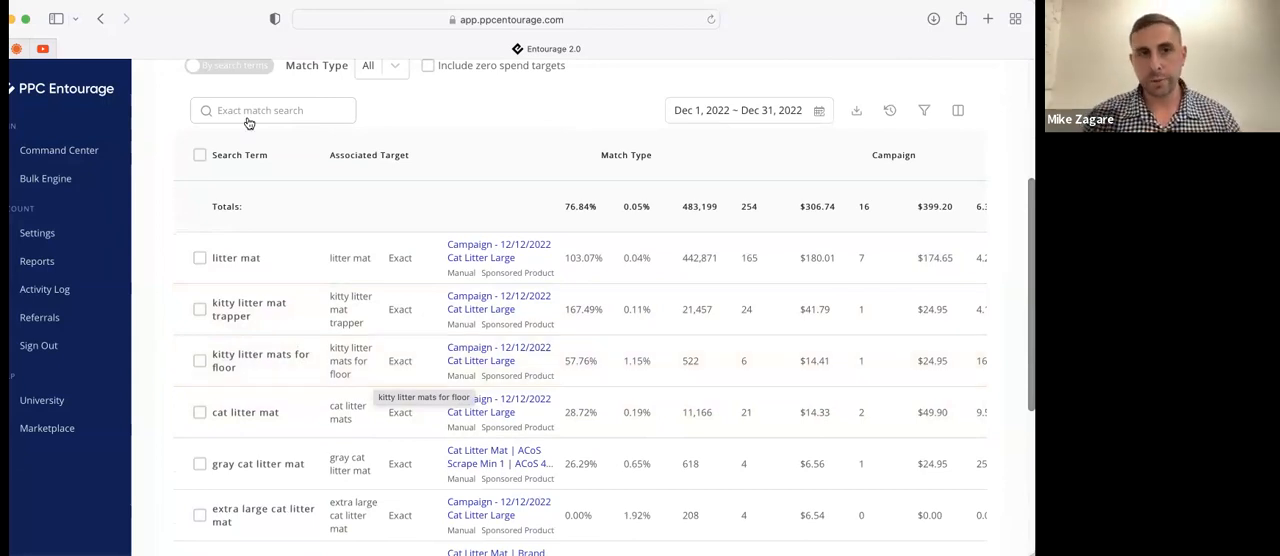
scroll(265, 180, down, 5)
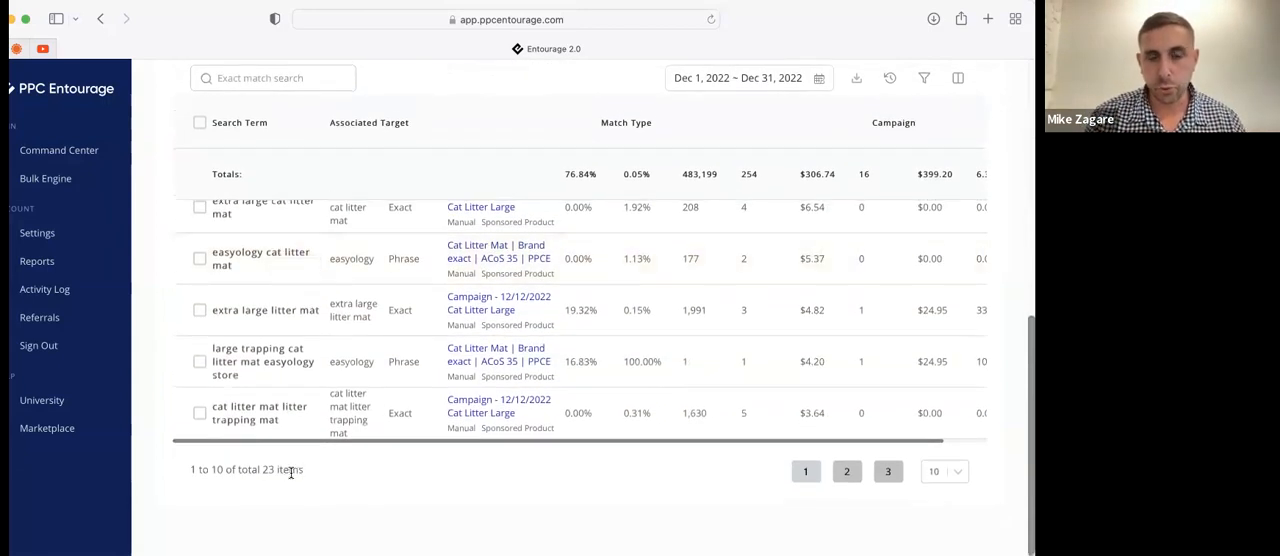
scroll(291, 472, up, 5)
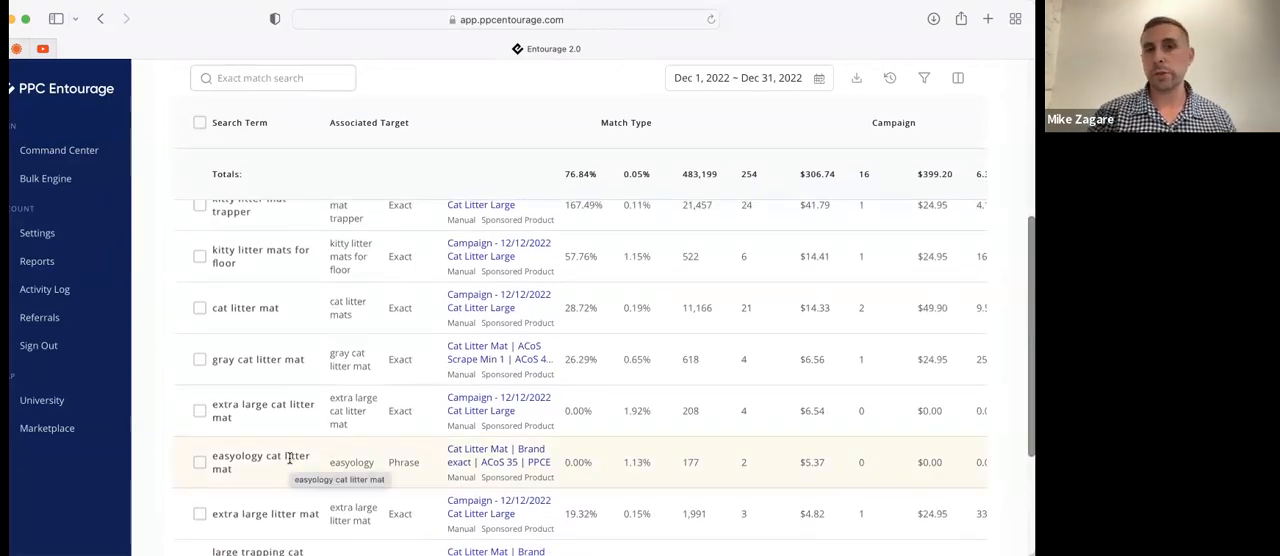
scroll(289, 460, up, 4)
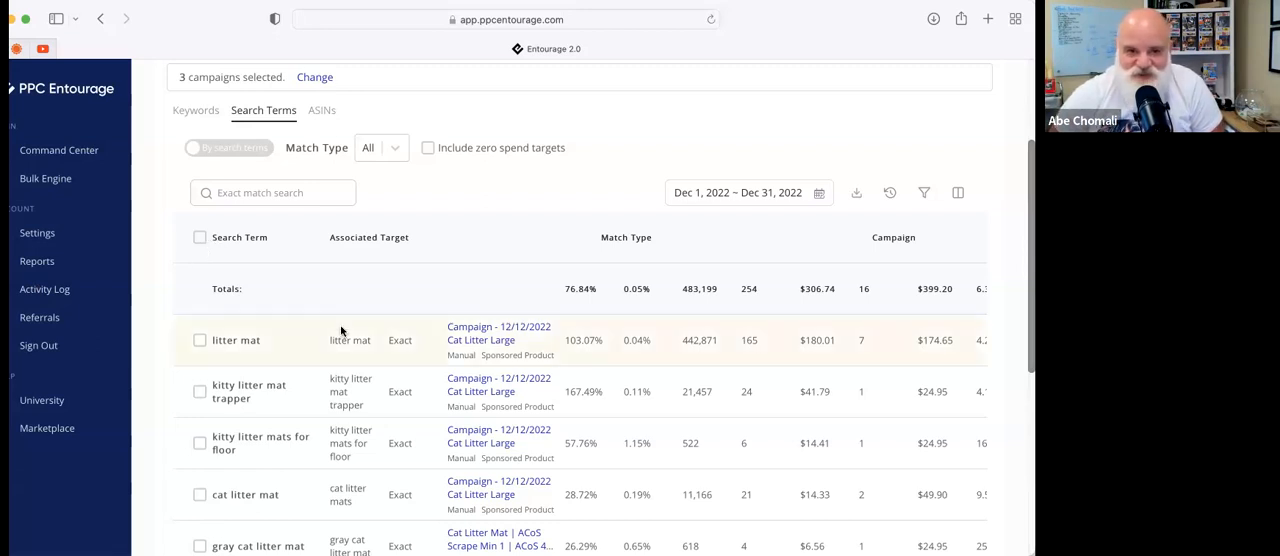
scroll(340, 336, up, 1)
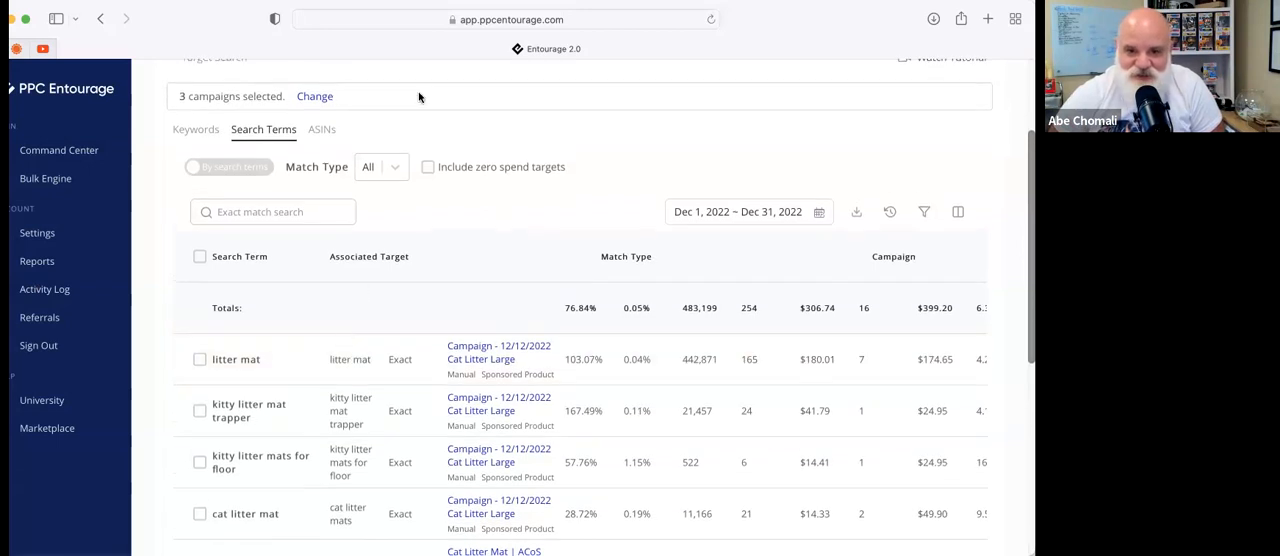